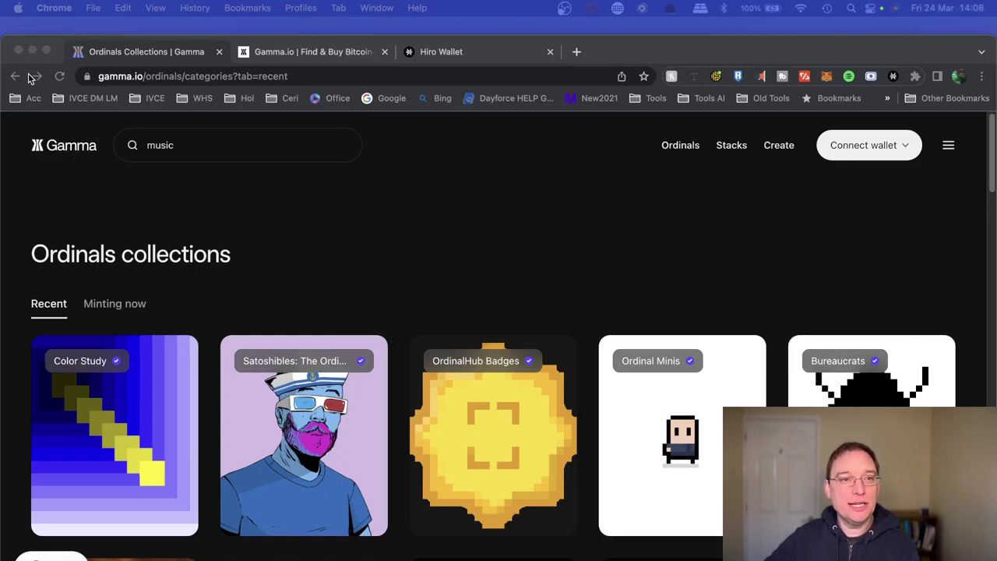
Make Chrome full-screen on the Gamma Ordinals Recent collections list, showing Color Study and Satoshibles.
left_click(47, 51)
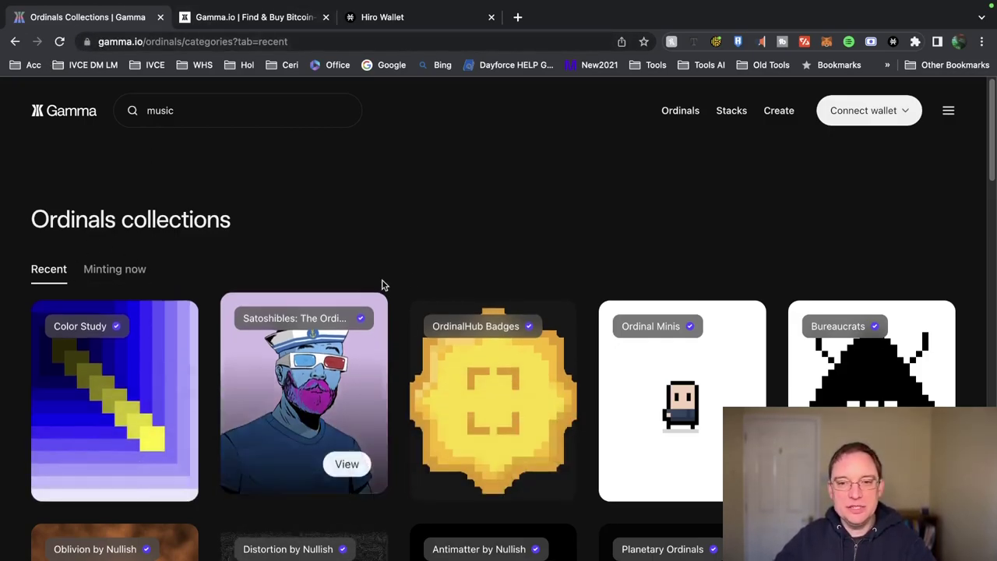
scroll(331, 222, "down", 3)
scroll(362, 248, "up", 3)
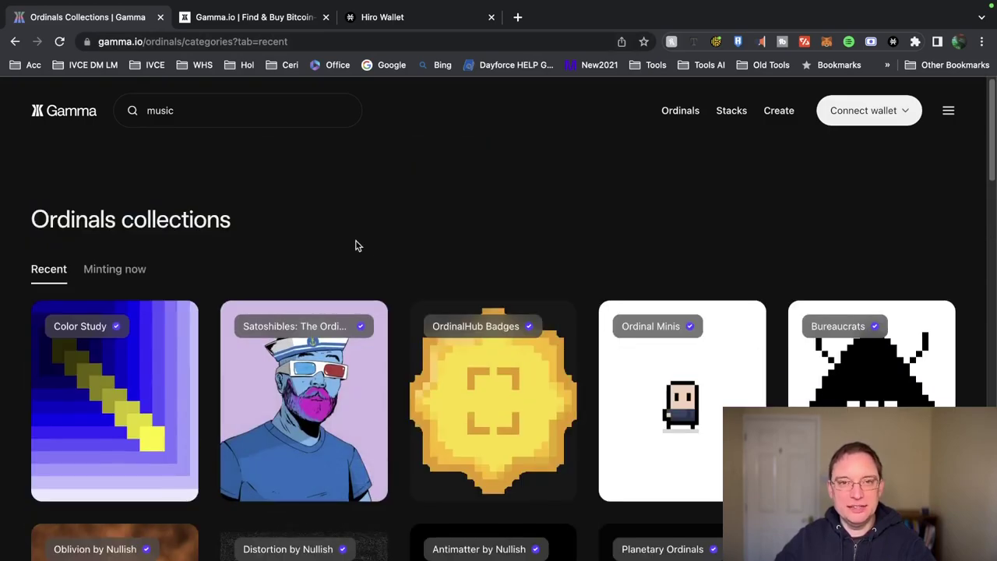
Choose Create inscriptions from the Ordinals menu in the top navigation.
left_click(684, 113)
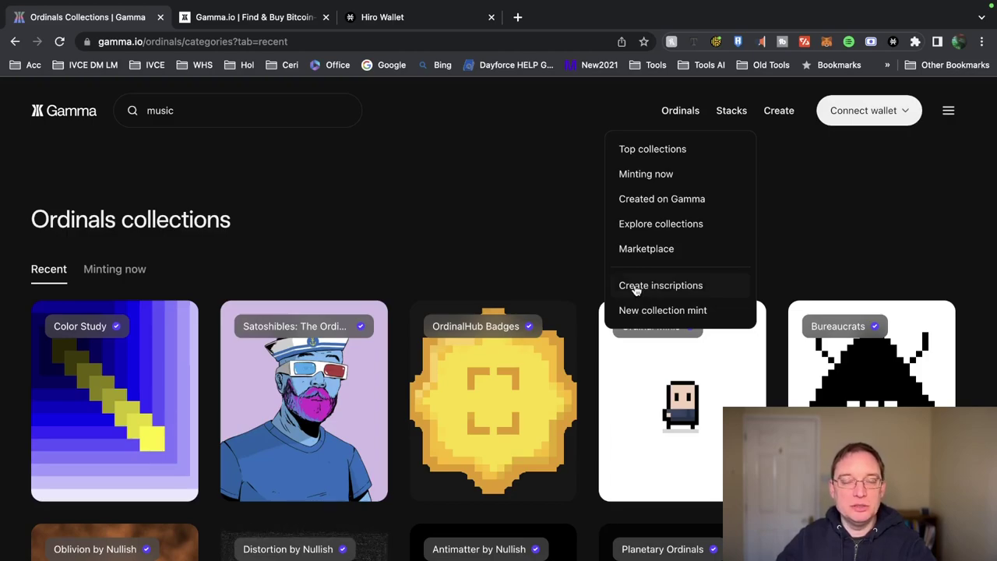
left_click(635, 287)
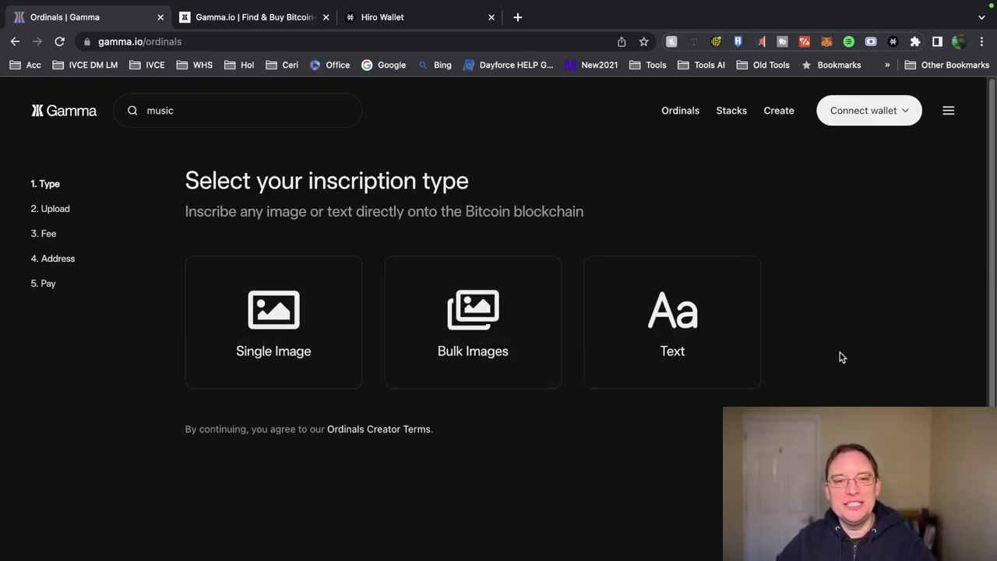
Pick Single Image as the inscription type.
left_click(274, 322)
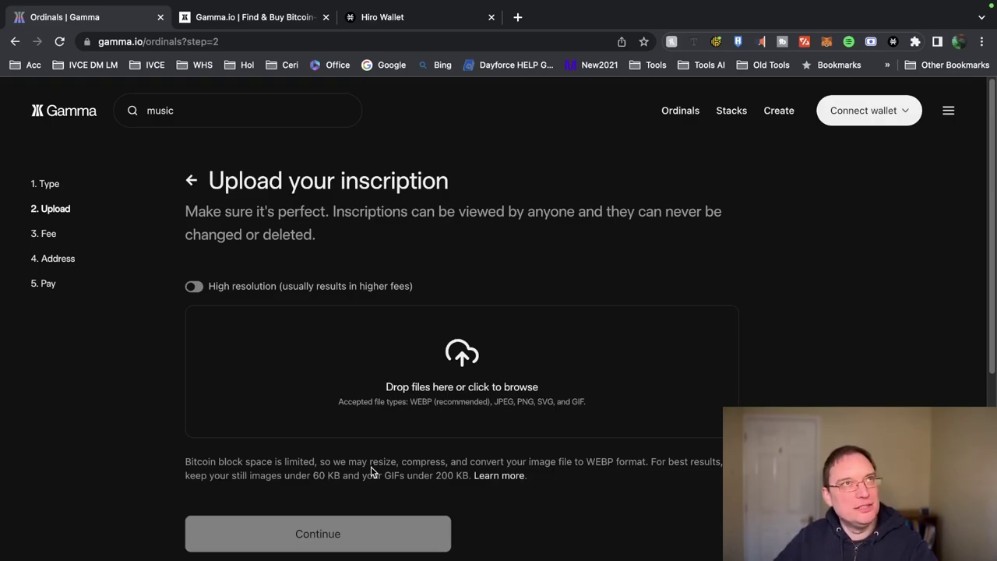
Open the upload step's Learn more link in a new tab and switch to it.
right_click(495, 476)
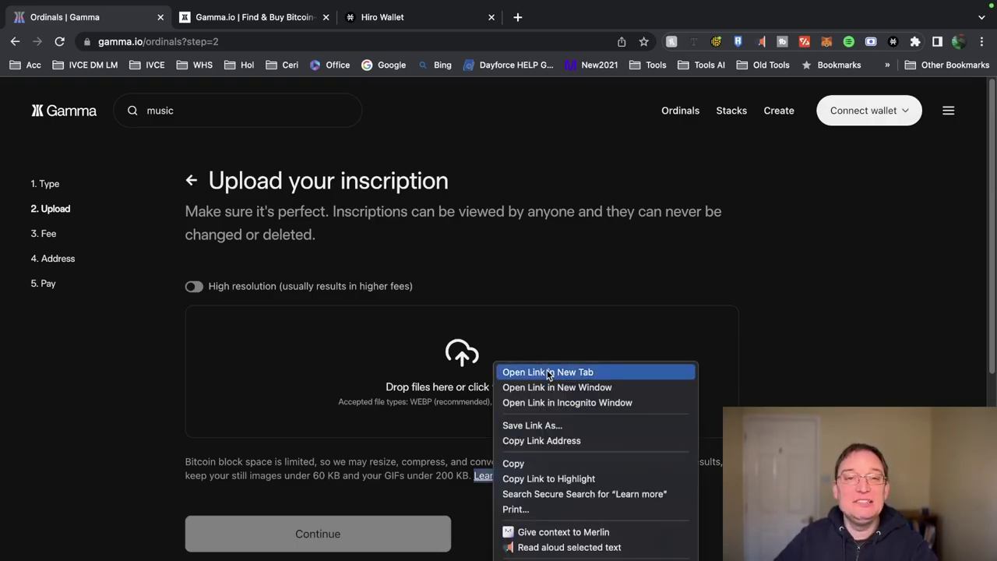
left_click(548, 373)
key("ctrl+Tab")
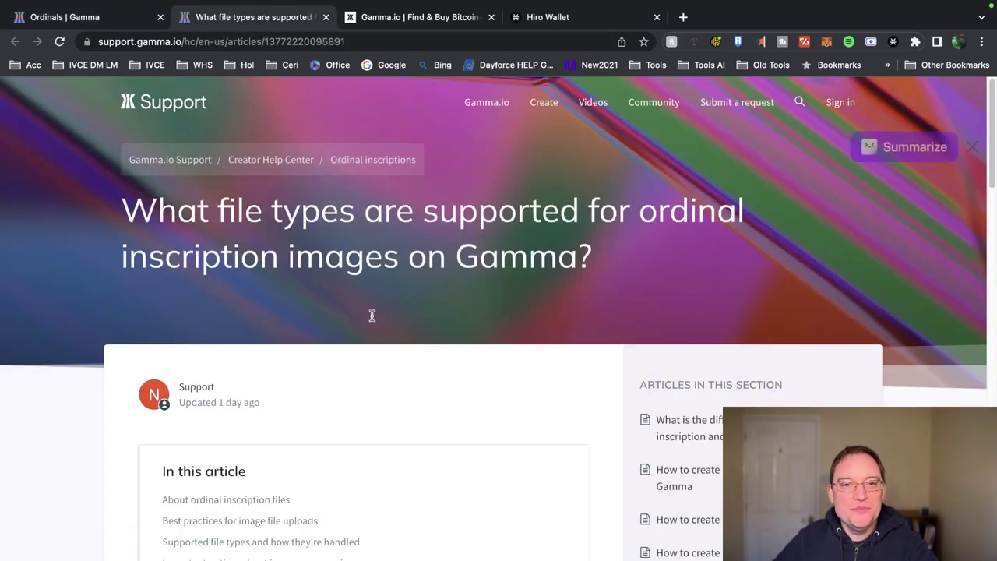
Scroll to the supported file types table and note the 10mb+ rejection limit.
scroll(382, 366, "down", 3)
scroll(392, 397, "up", 3)
scroll(563, 332, "down", 6)
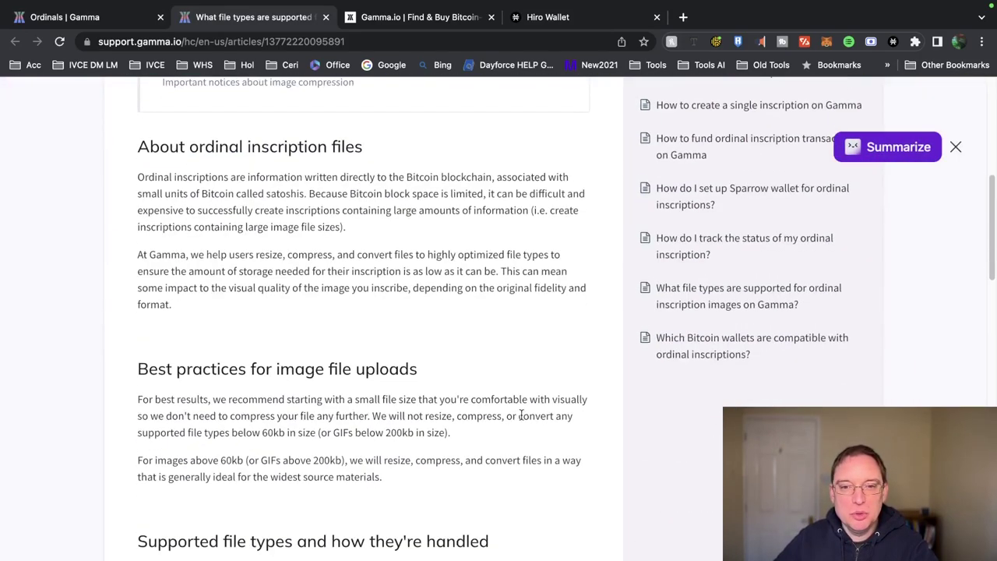
scroll(449, 347, "down", 3)
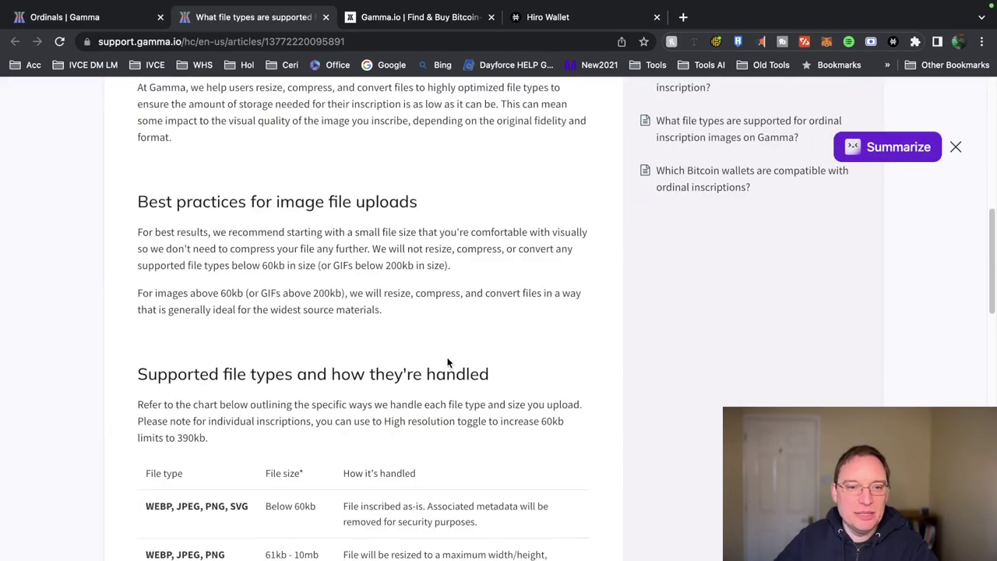
scroll(448, 362, "down", 4)
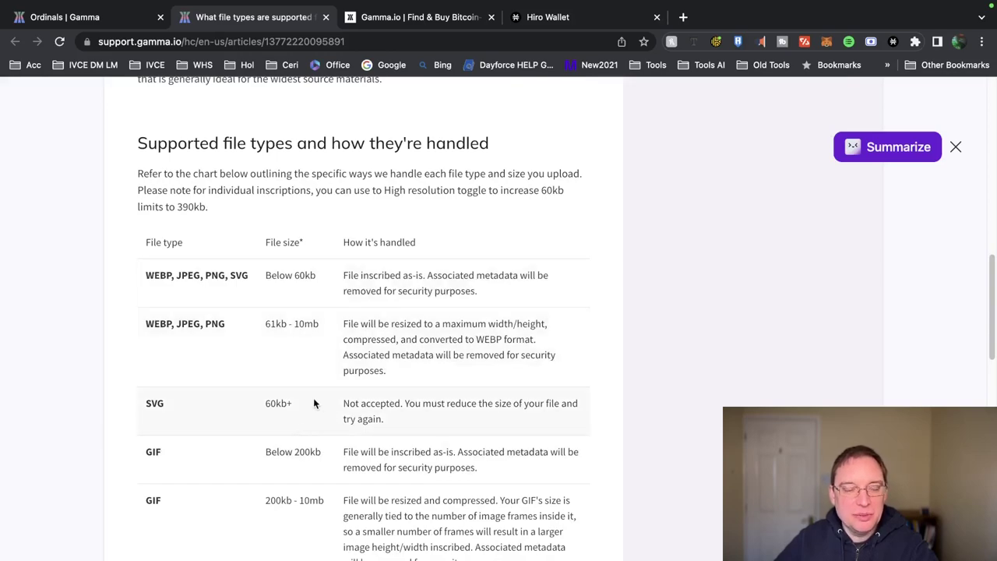
scroll(311, 407, "down", 2)
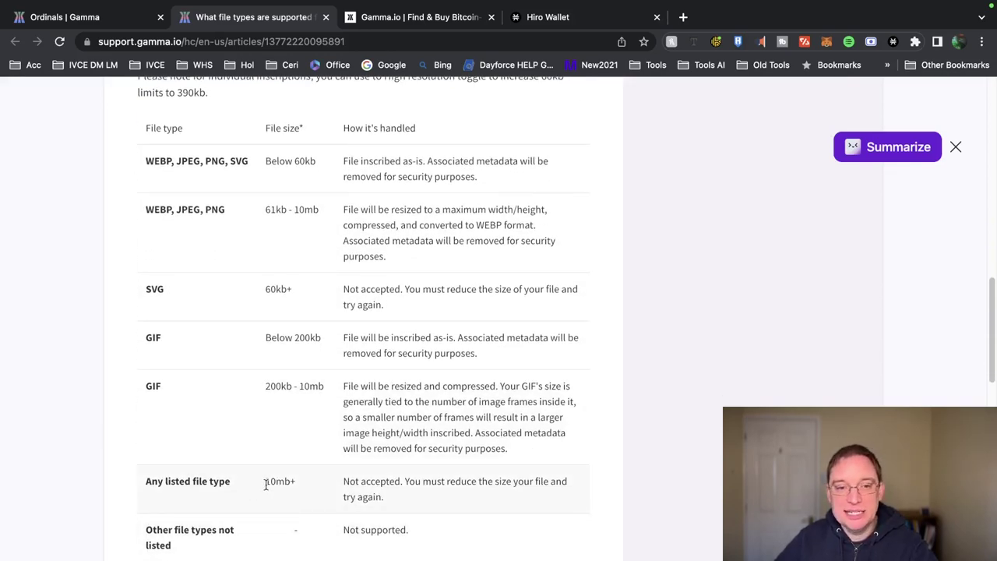
left_click_drag(266, 484, 312, 486)
left_click(314, 485)
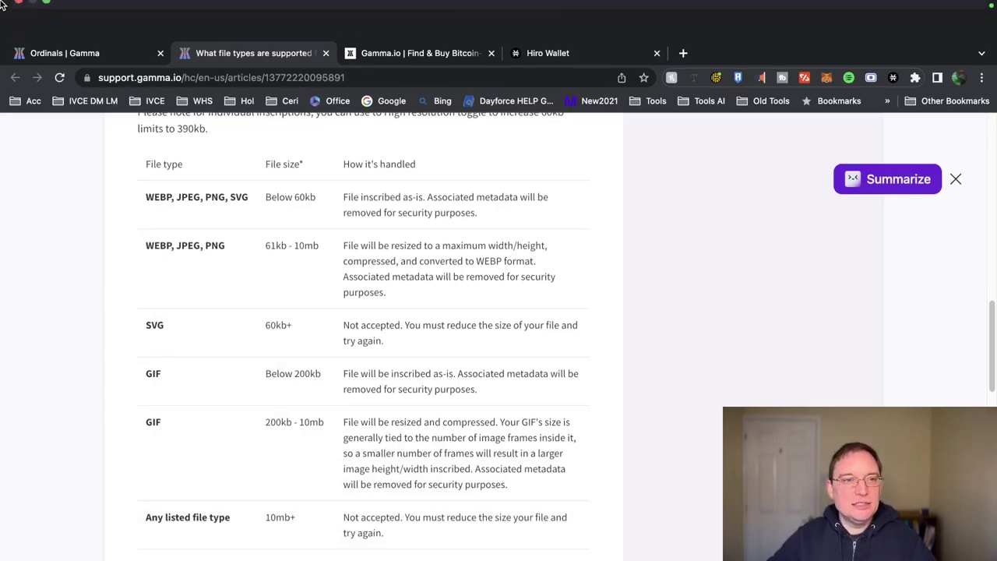
In Finder, reposition and enlarge the Bitcoin Retro Generation folder, selecting Retro Generation.mp3.
left_click(16, 554)
left_click_drag(495, 204, 374, 161)
left_click(374, 266)
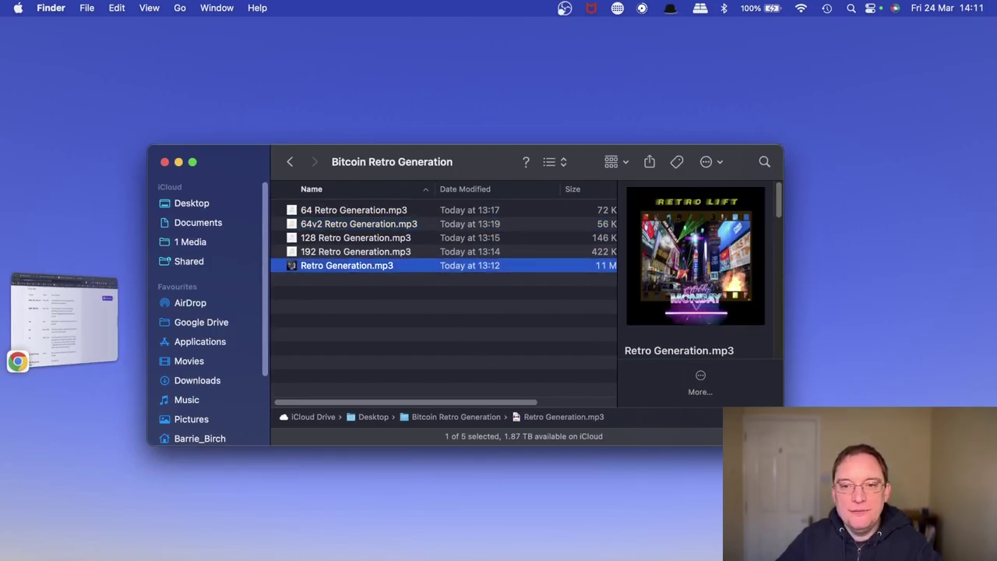
left_click_drag(783, 446, 912, 532)
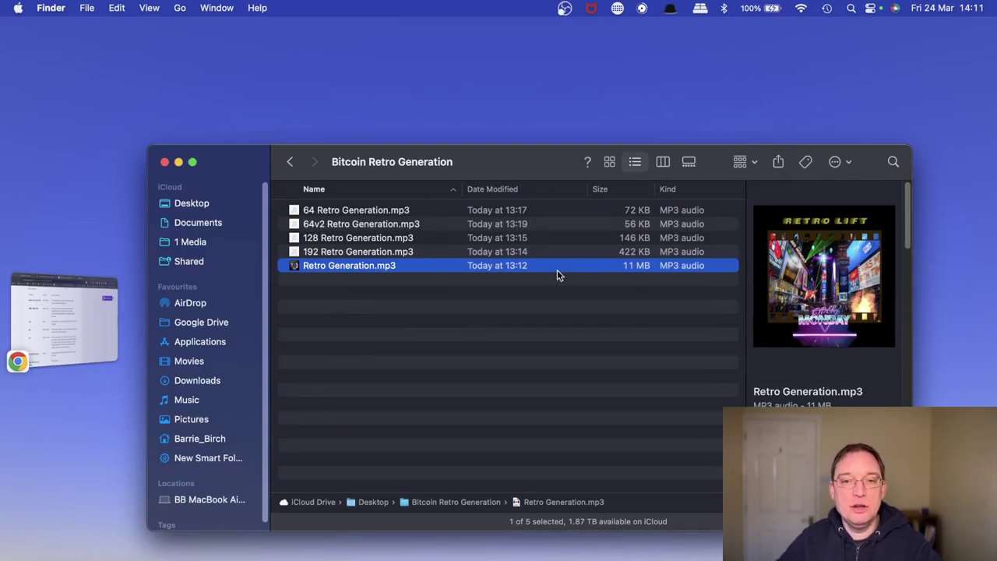
Minimise Chrome and select 192 Retro Generation.mp3 to compare its file size.
left_click(74, 328)
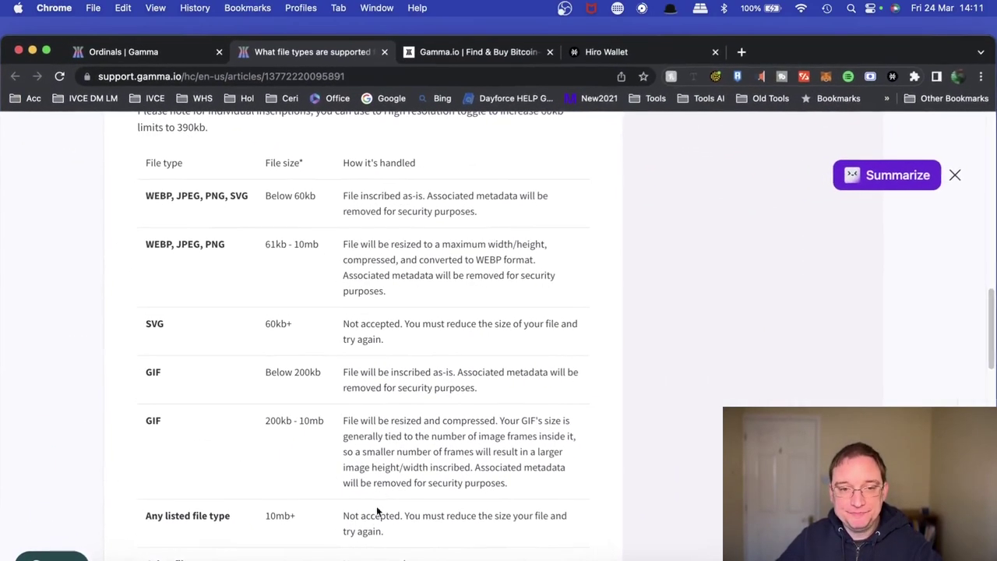
left_click(32, 51)
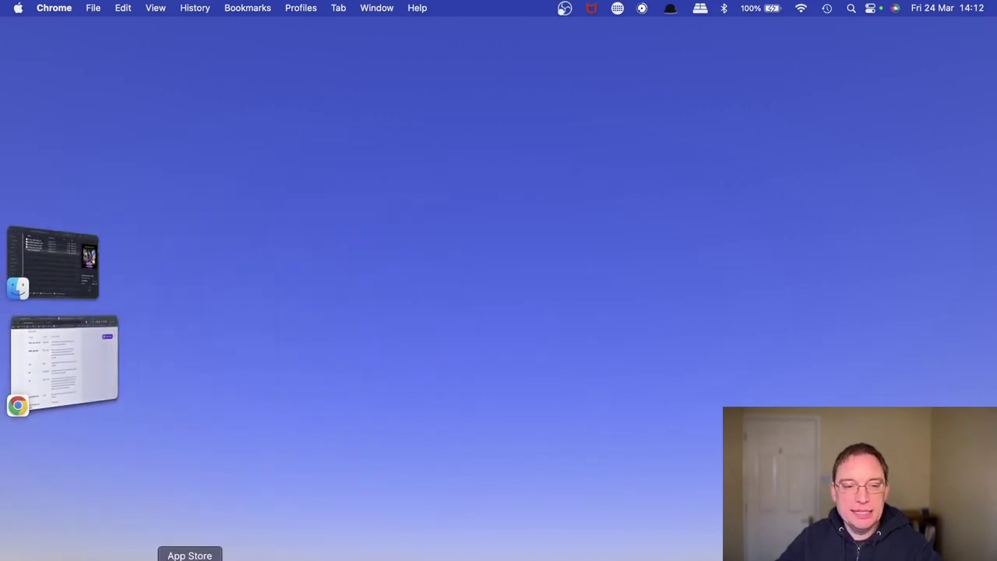
left_click(60, 268)
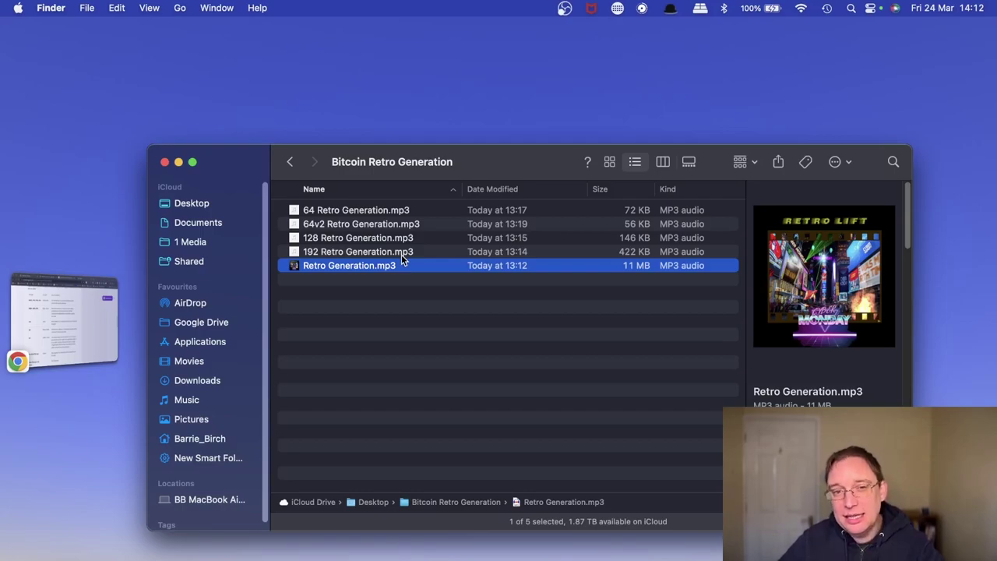
left_click(402, 256)
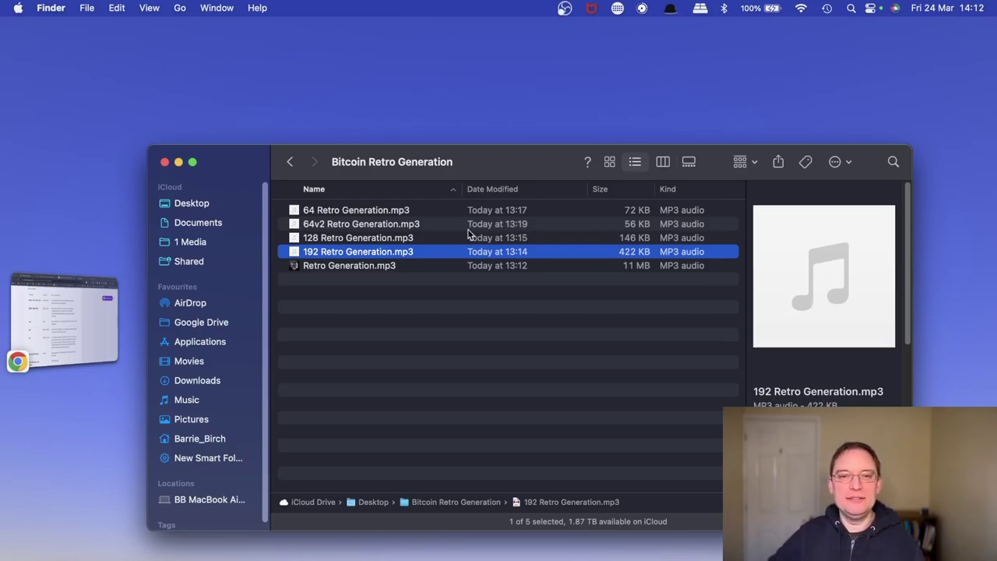
Back in the support article, read through the supported file types and size table.
left_click(82, 318)
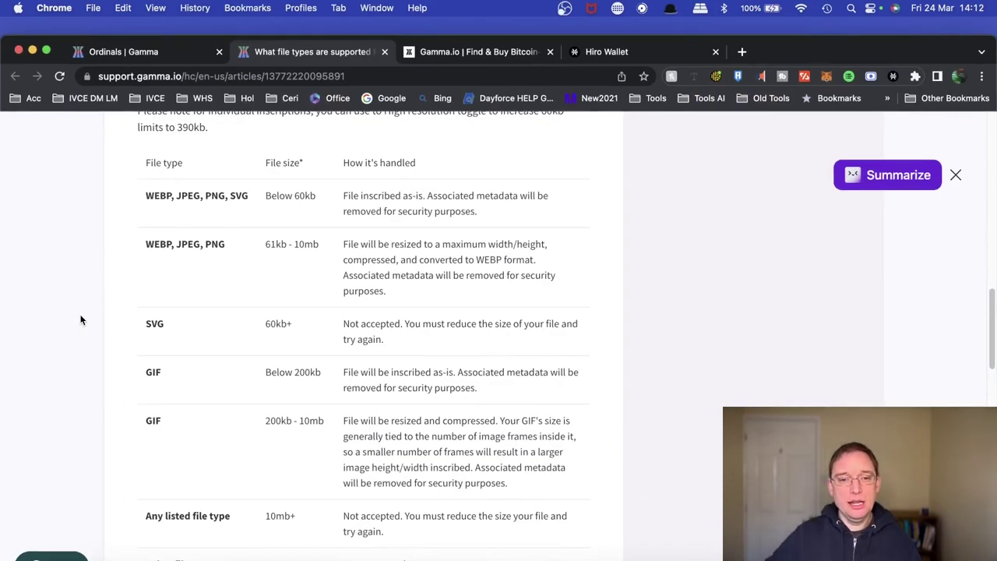
scroll(392, 465, "down", 3)
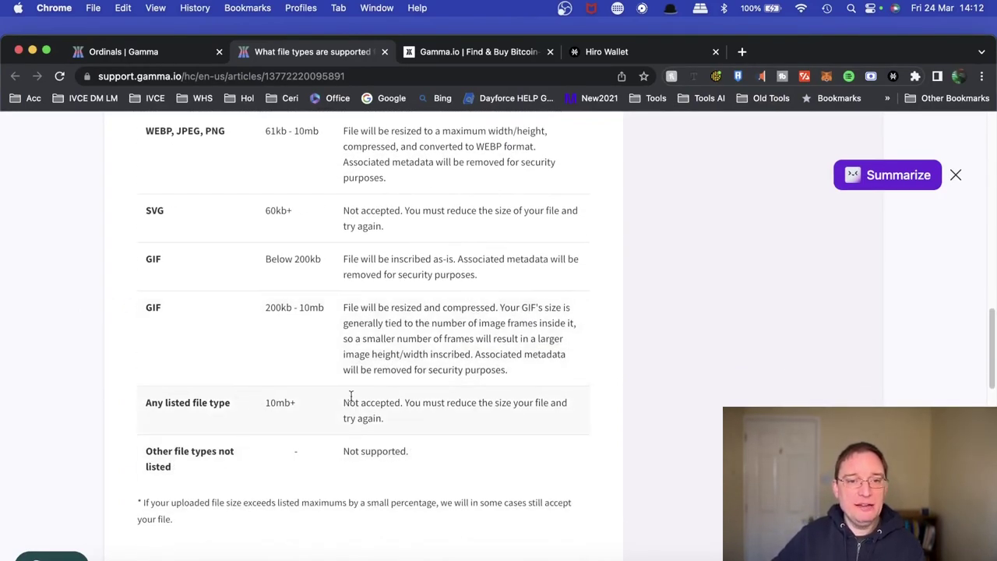
scroll(374, 351, "up", 1)
scroll(373, 351, "up", 4)
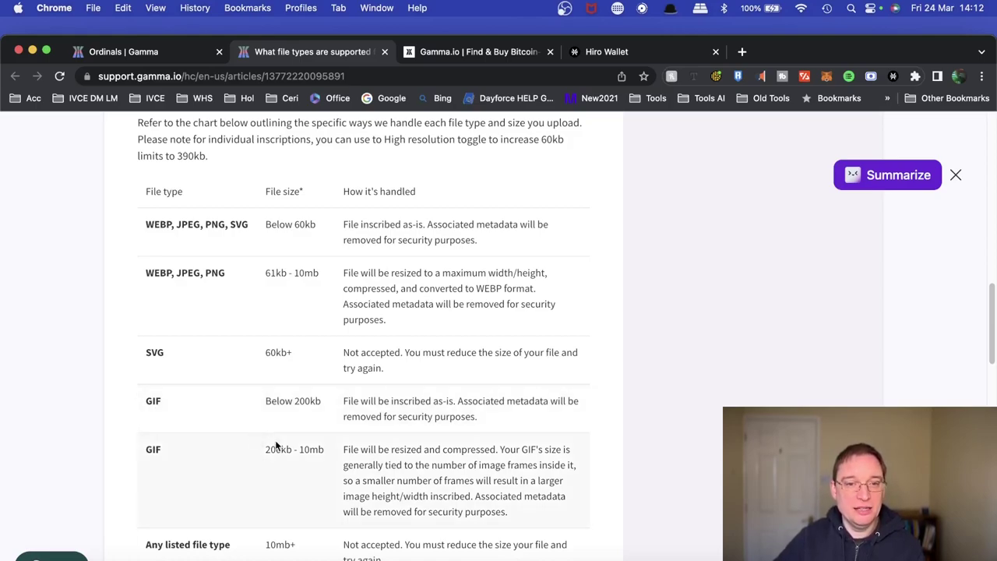
scroll(308, 452, "down", 5)
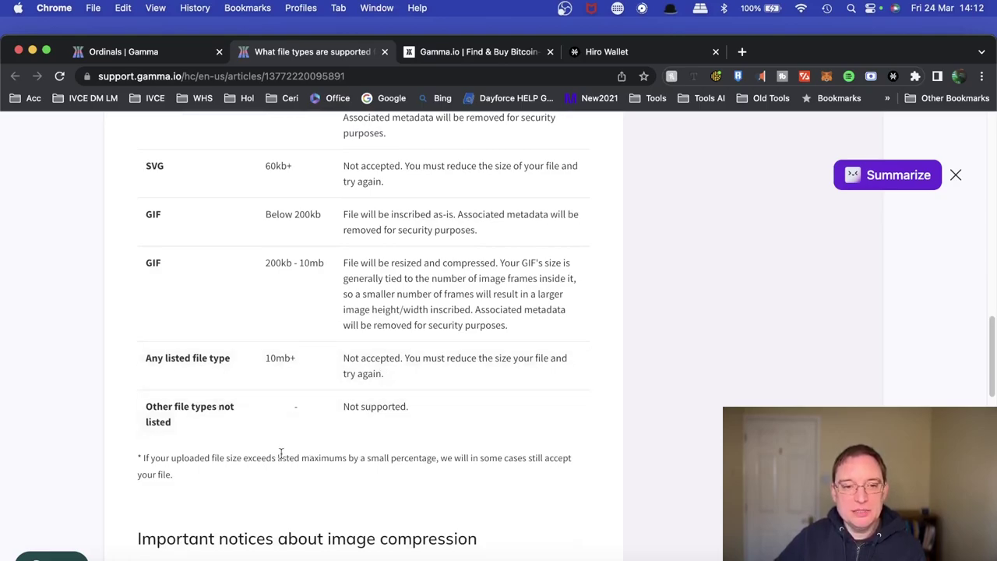
scroll(455, 483, "down", 9)
scroll(452, 487, "down", 5)
scroll(450, 488, "up", 16)
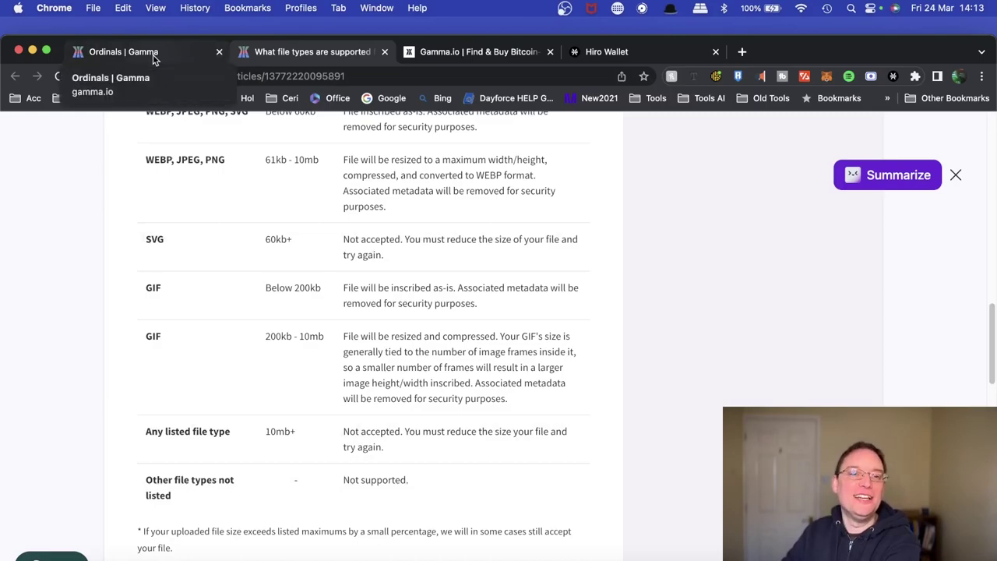
On the Gamma tab, view last day's Top Ordinals collections, Bitcoin Punks through Inscribed NounPunks.
left_click(127, 55)
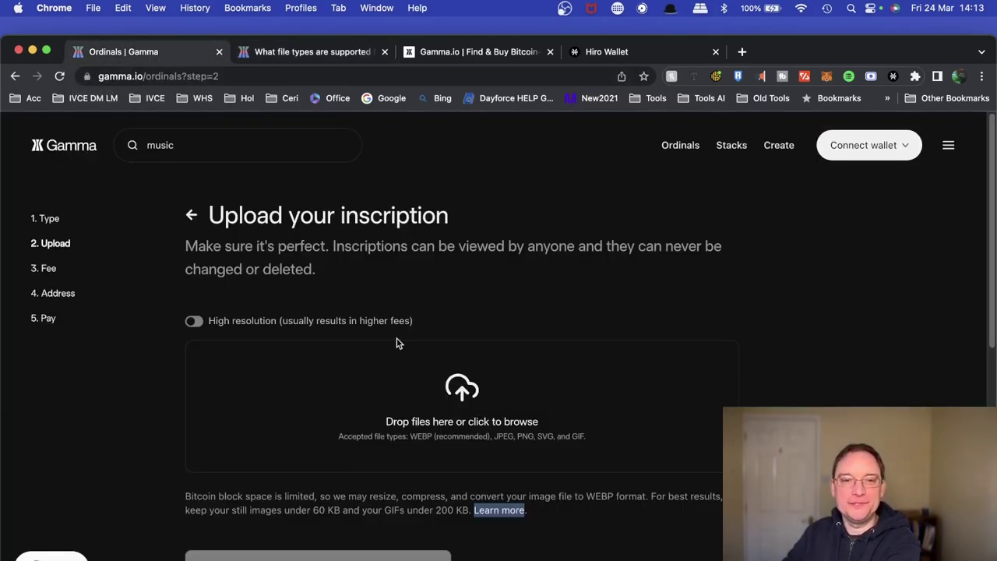
left_click(676, 151)
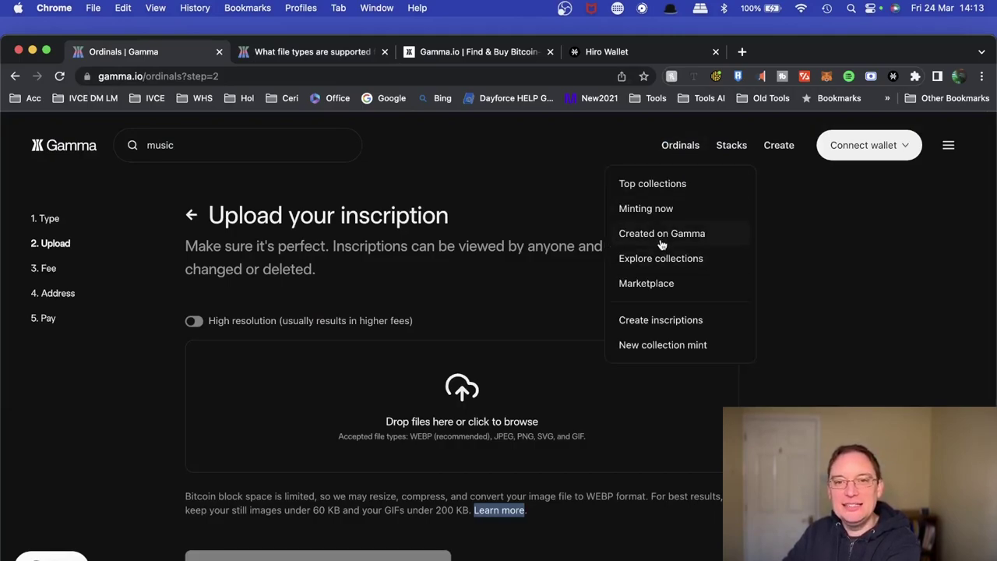
left_click(642, 186)
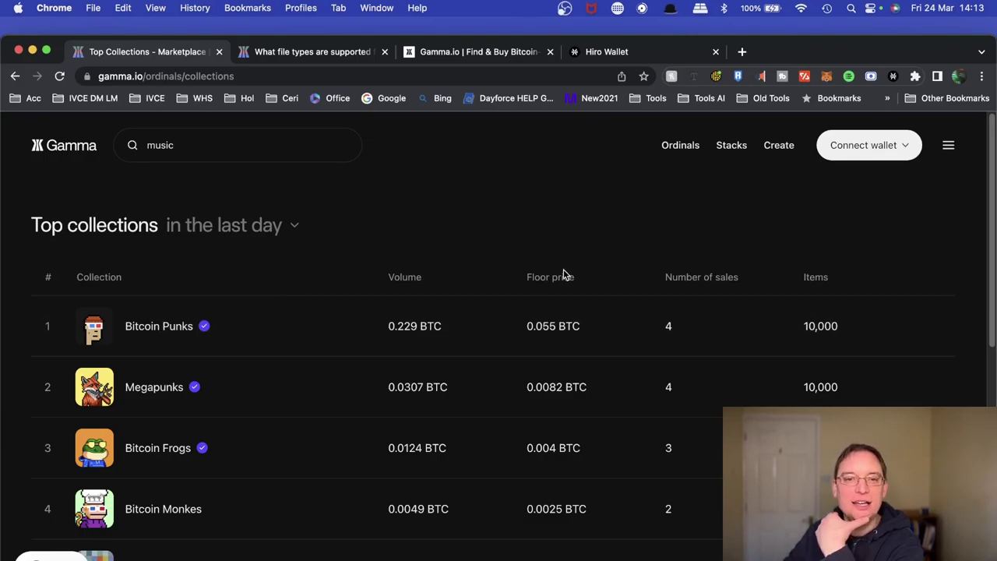
scroll(499, 414, "down", 5)
scroll(499, 412, "up", 4)
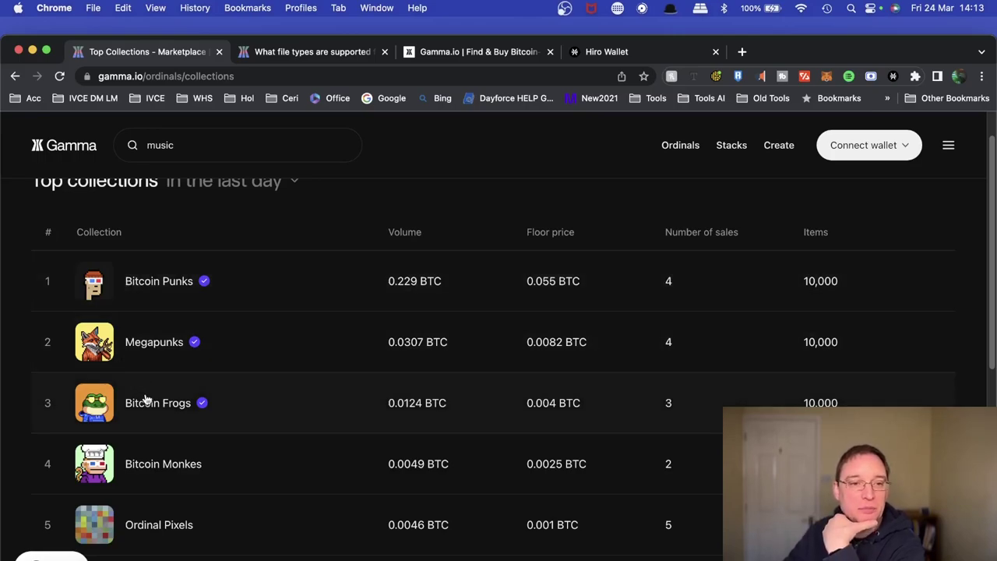
scroll(272, 489, "down", 1)
scroll(273, 489, "down", 5)
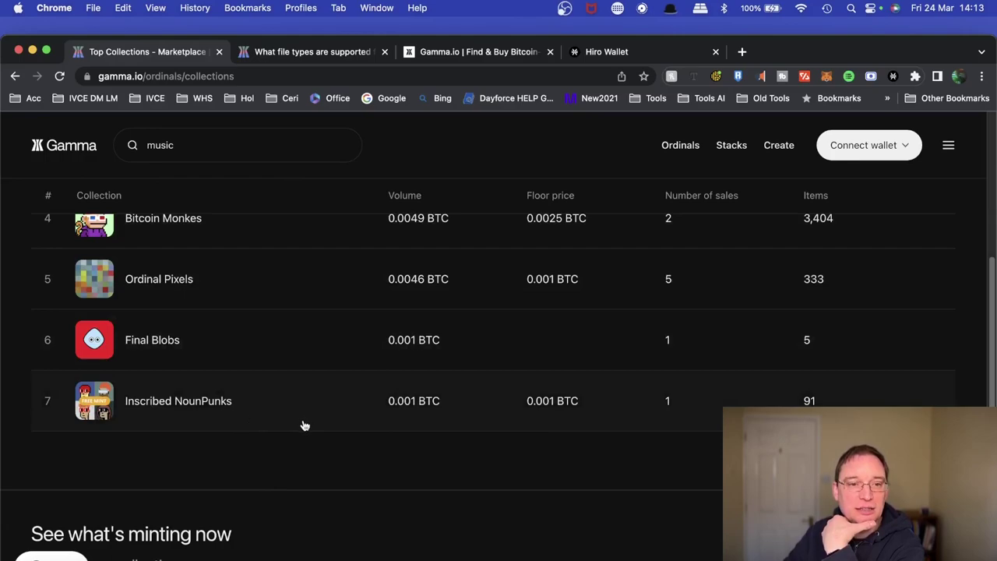
left_click(103, 151)
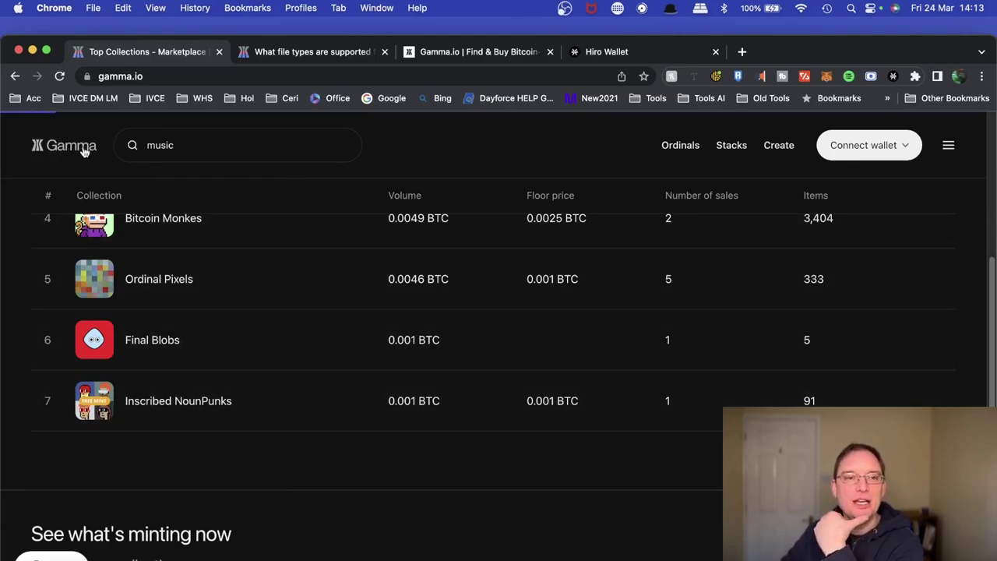
scroll(528, 439, "down", 5)
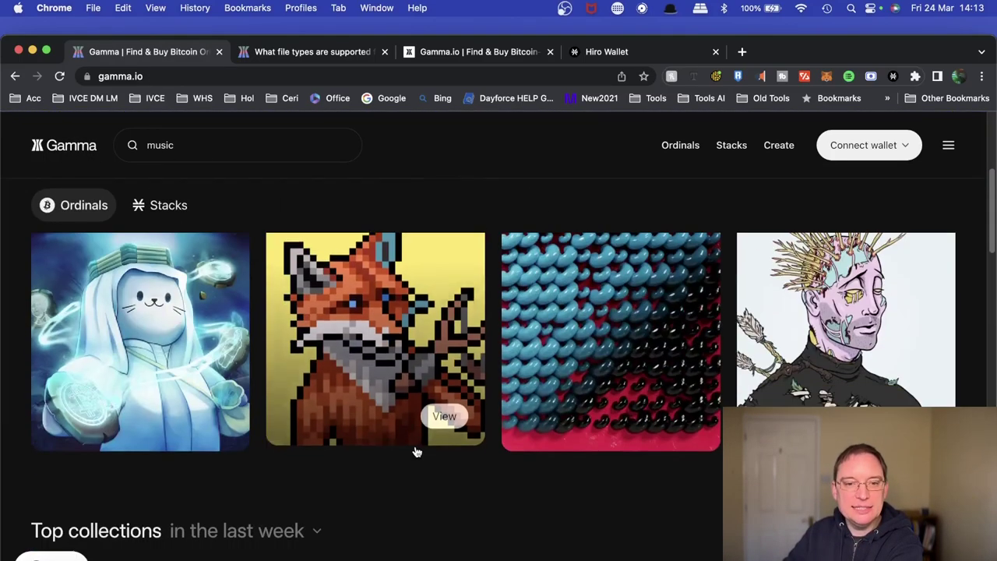
scroll(471, 479, "down", 4)
scroll(483, 479, "down", 10)
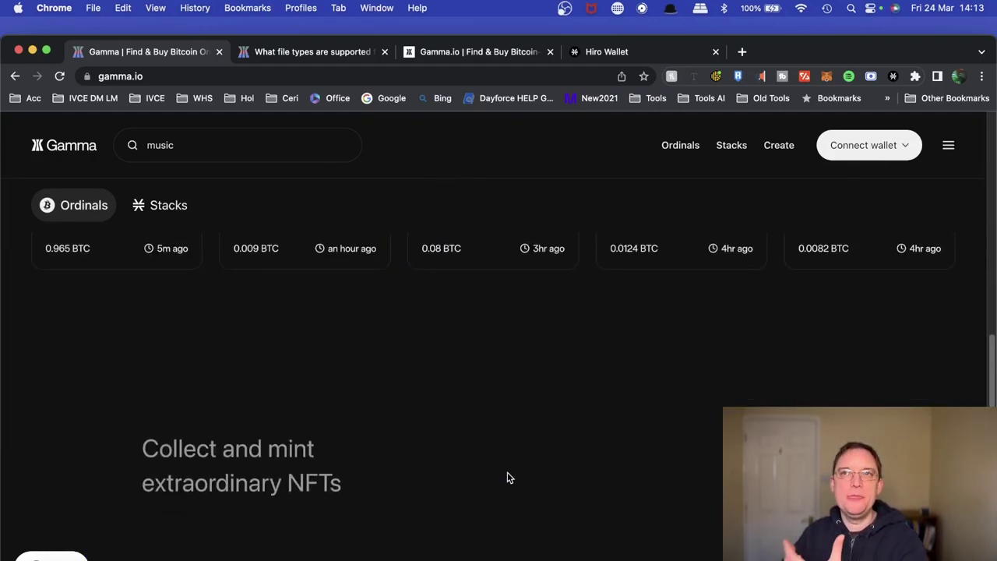
scroll(508, 472, "up", 6)
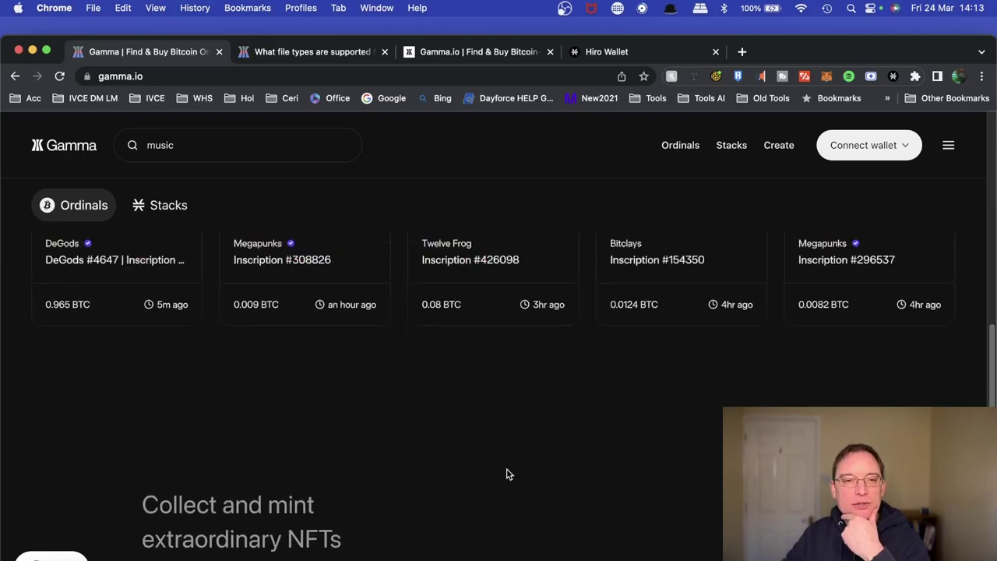
scroll(506, 468, "down", 2)
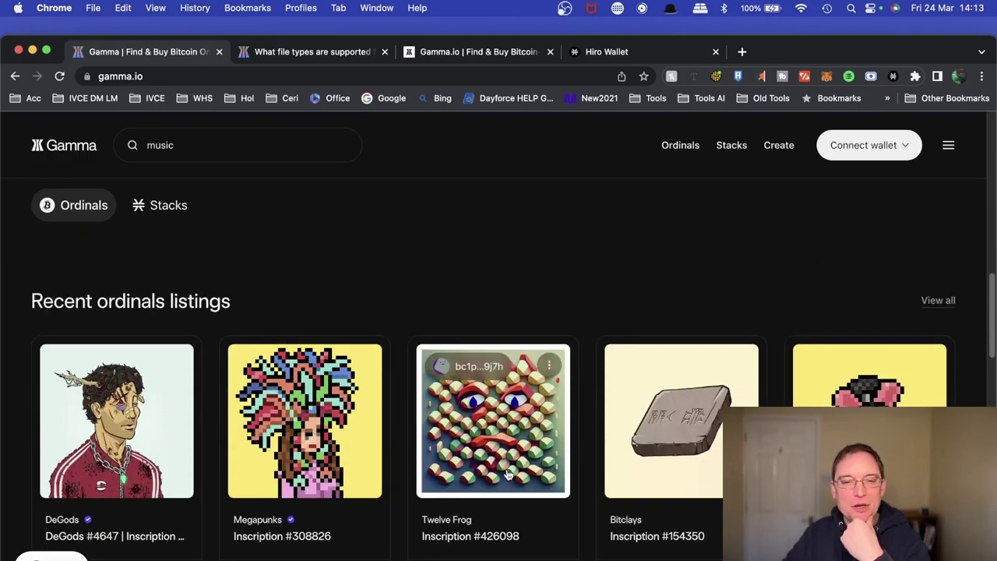
scroll(507, 476, "up", 1)
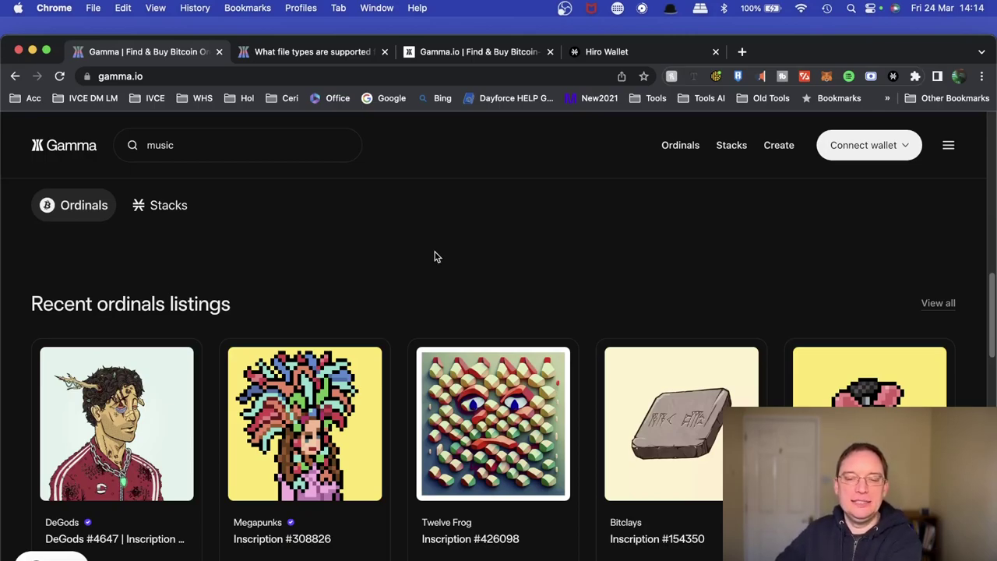
scroll(441, 260, "down", 10)
scroll(454, 277, "up", 10)
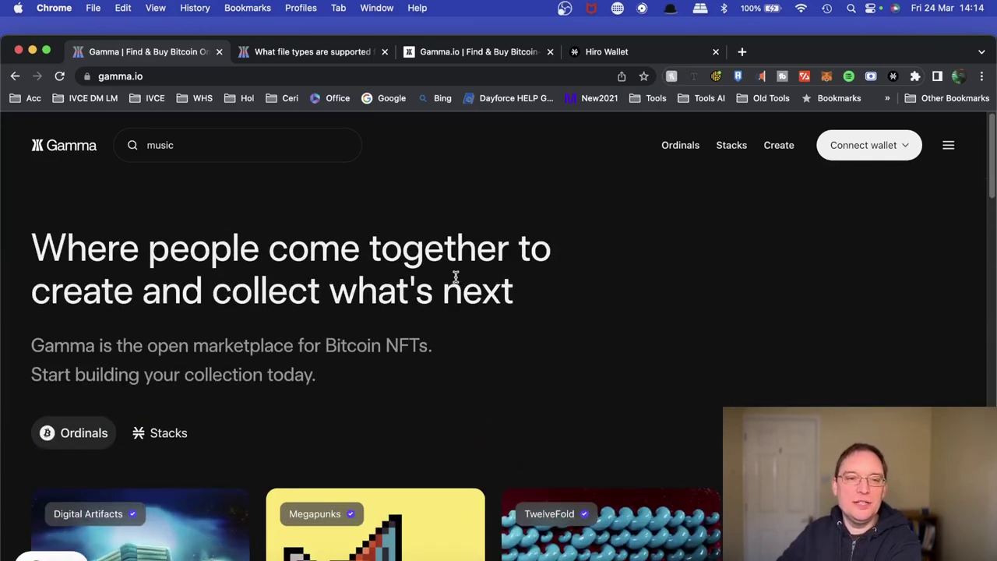
From the 'music' search results, open the Worry - NFT - Music collection with 11 STX volume.
left_click(208, 150)
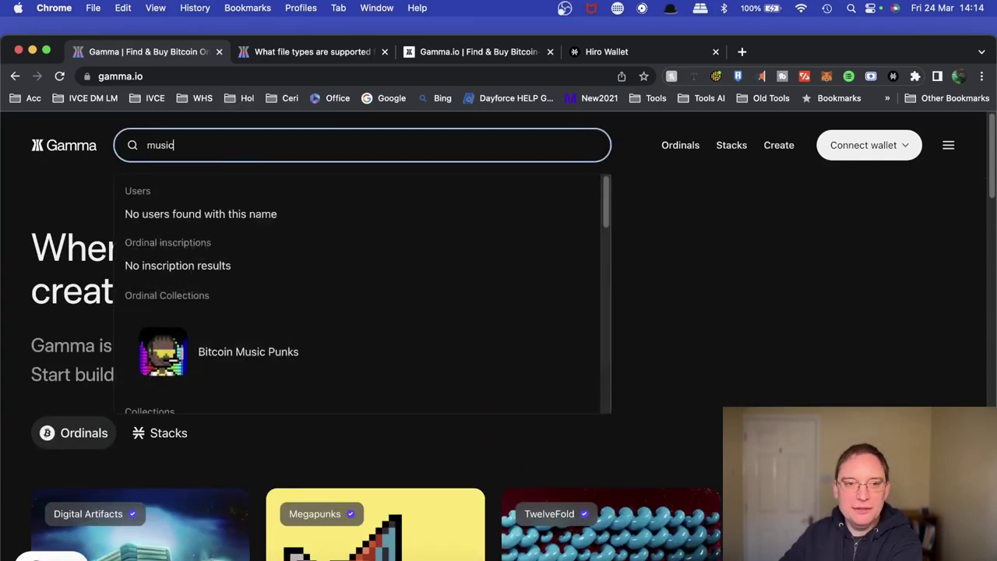
scroll(409, 298, "down", 3)
scroll(397, 306, "down", 5)
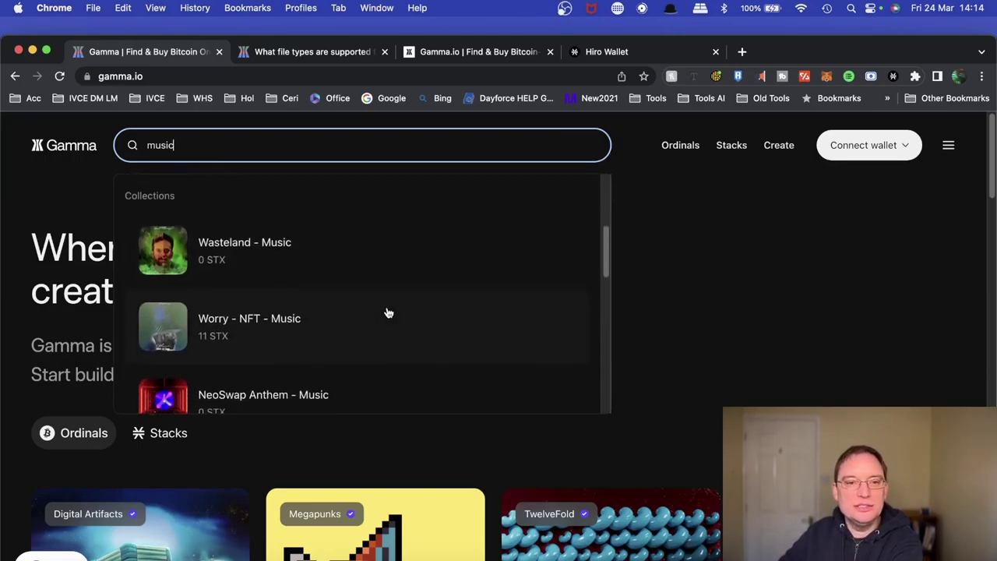
scroll(386, 314, "down", 2)
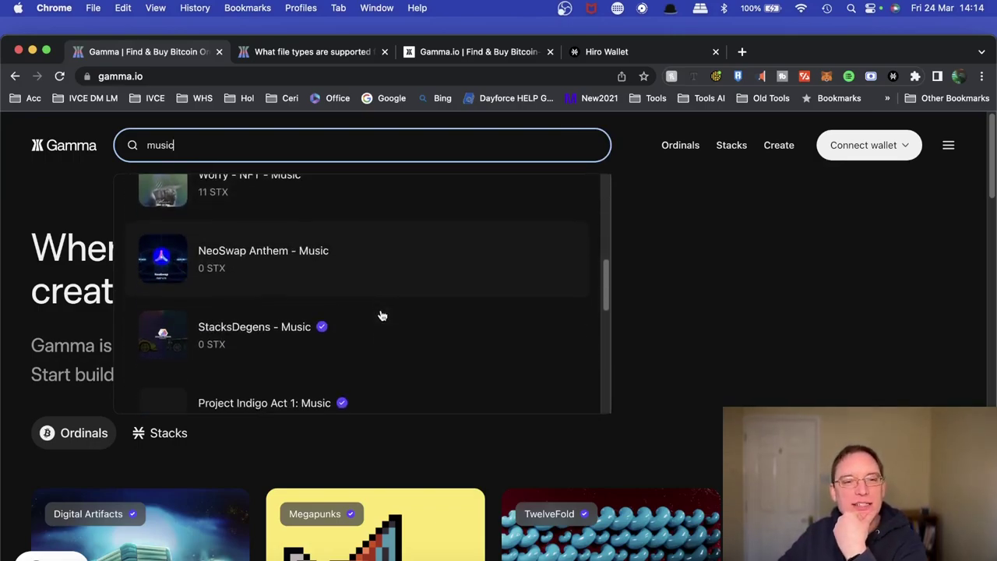
scroll(363, 314, "up", 2)
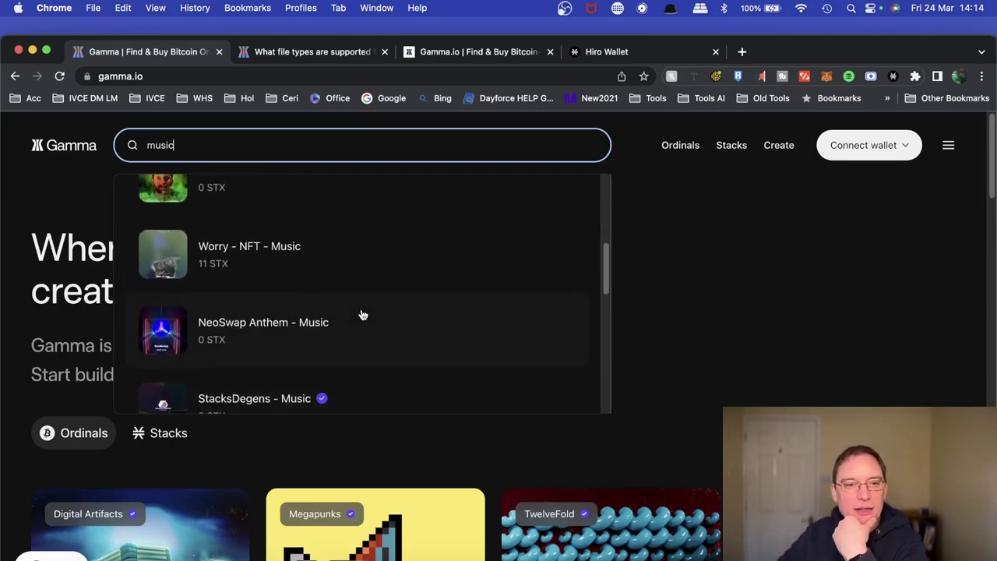
scroll(361, 313, "up", 2)
left_click(275, 326)
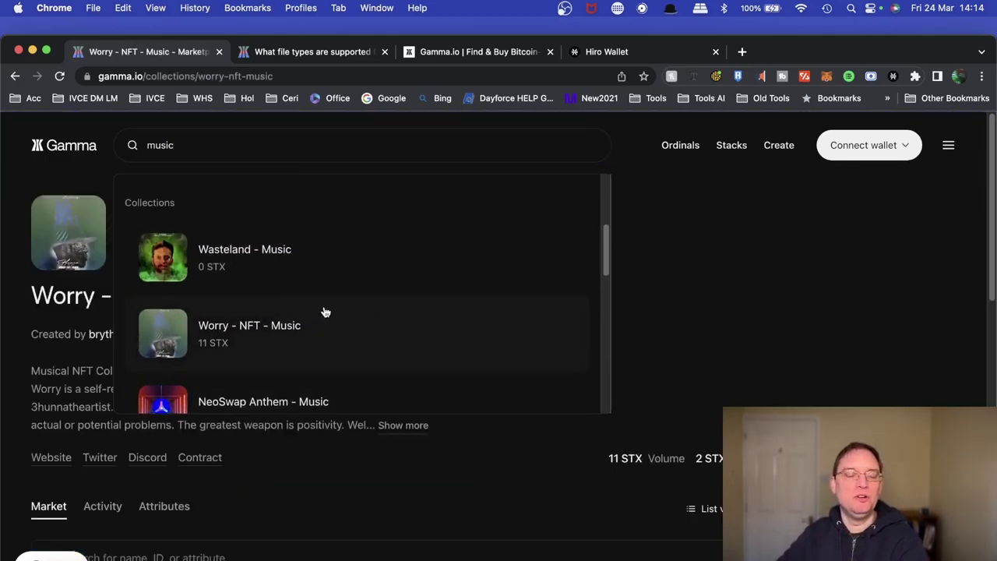
left_click(782, 336)
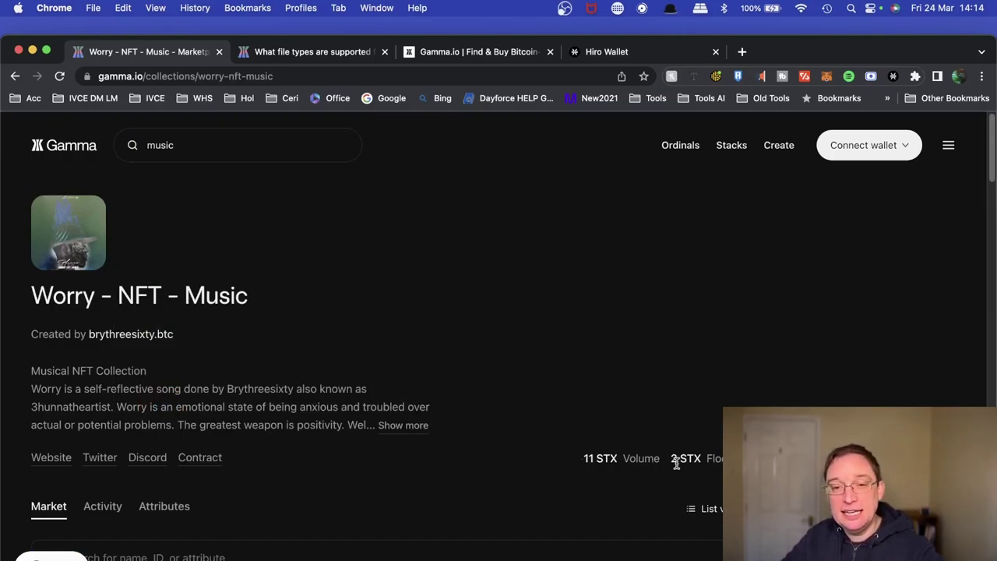
Open the first WORRY - NFT - MUSIC item (2 STX) and preview its video, pausing near 0:56.
scroll(488, 480, "down", 5)
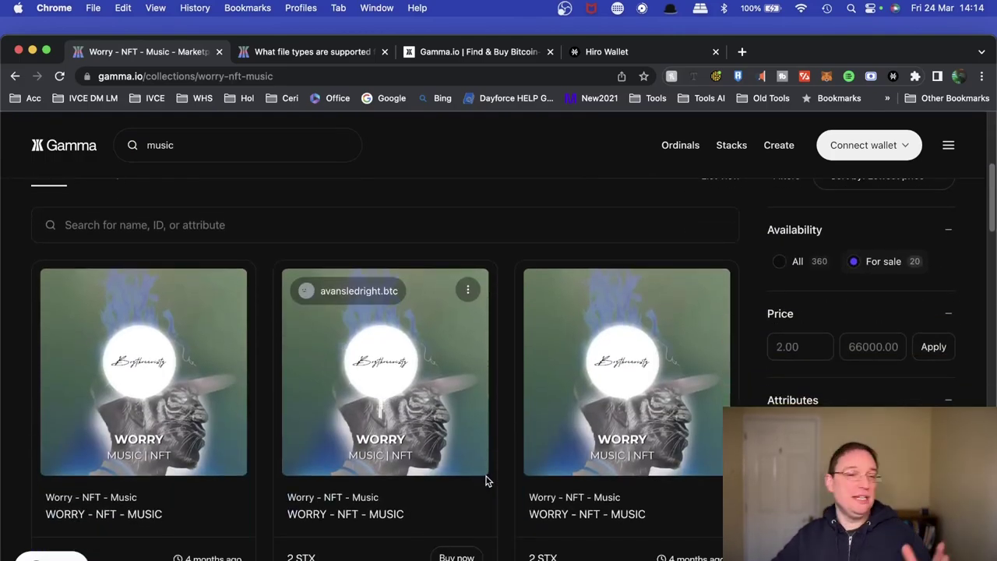
left_click(204, 391)
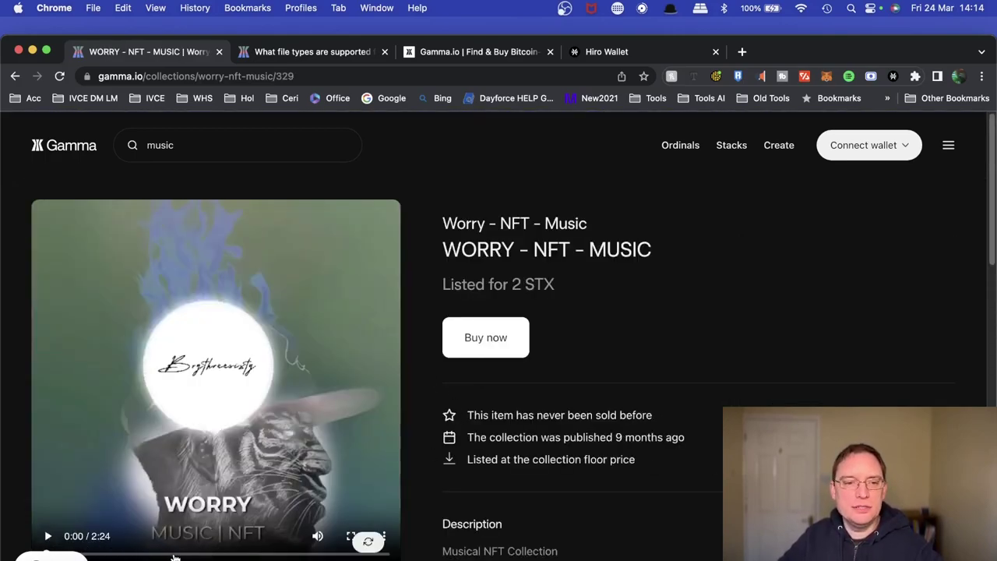
left_click(176, 555)
left_click(47, 536)
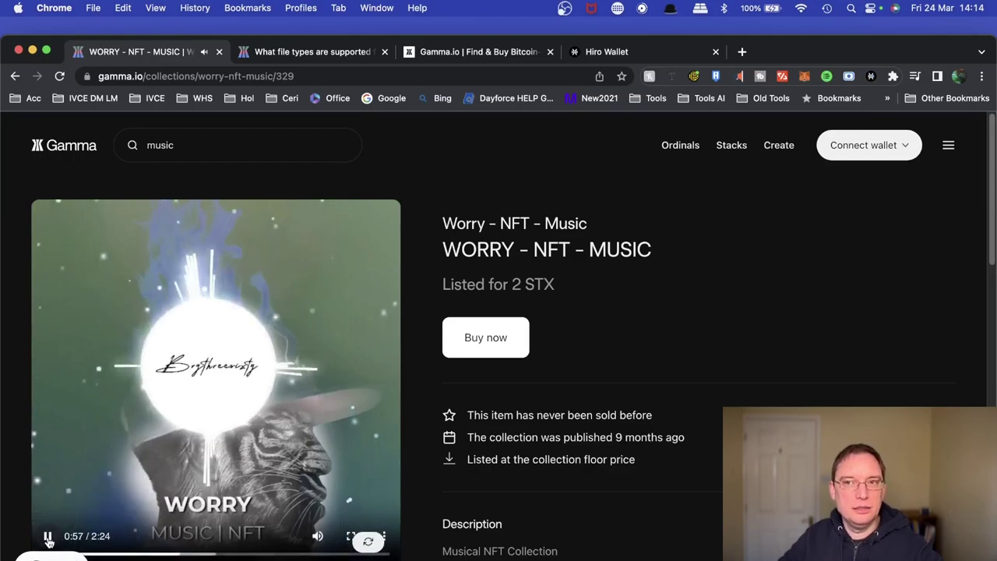
left_click(48, 536)
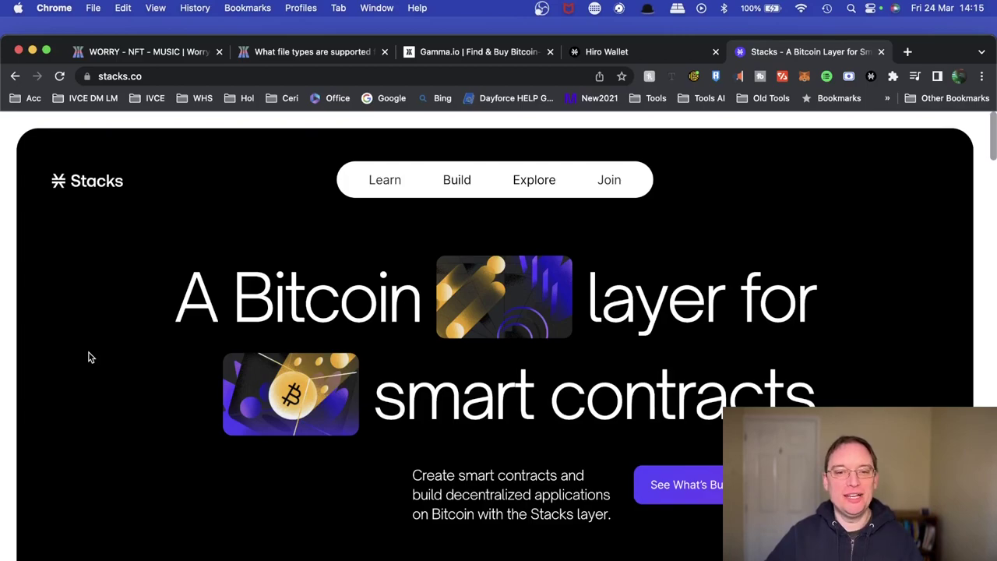
scroll(89, 357, "down", 5)
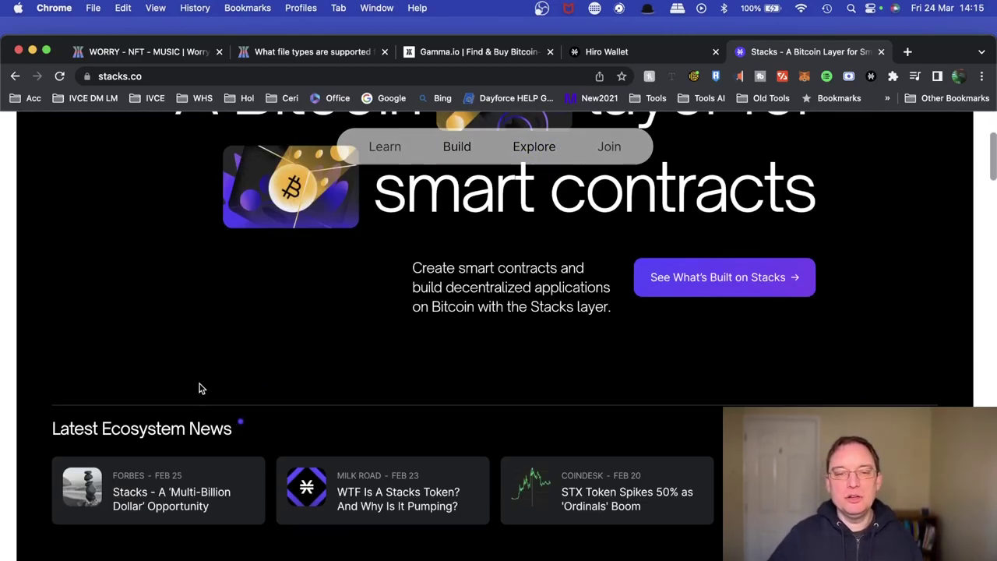
scroll(199, 388, "down", 5)
scroll(198, 388, "up", 6)
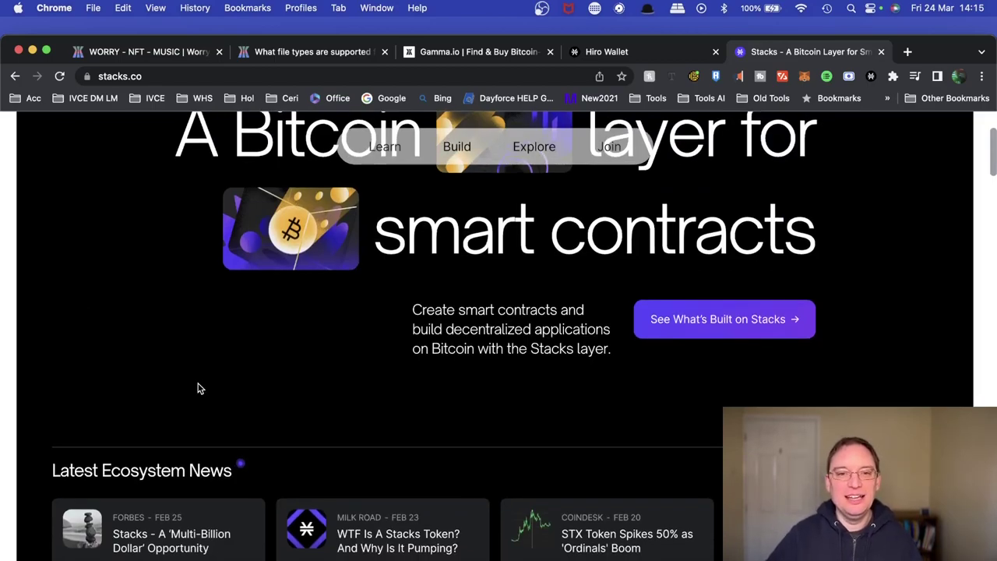
scroll(199, 388, "up", 3)
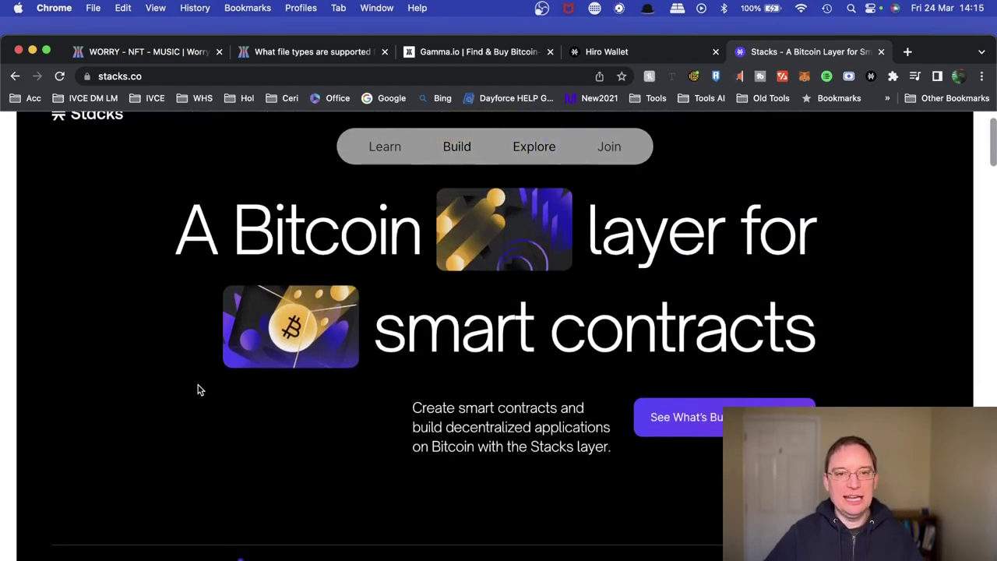
scroll(199, 388, "down", 13)
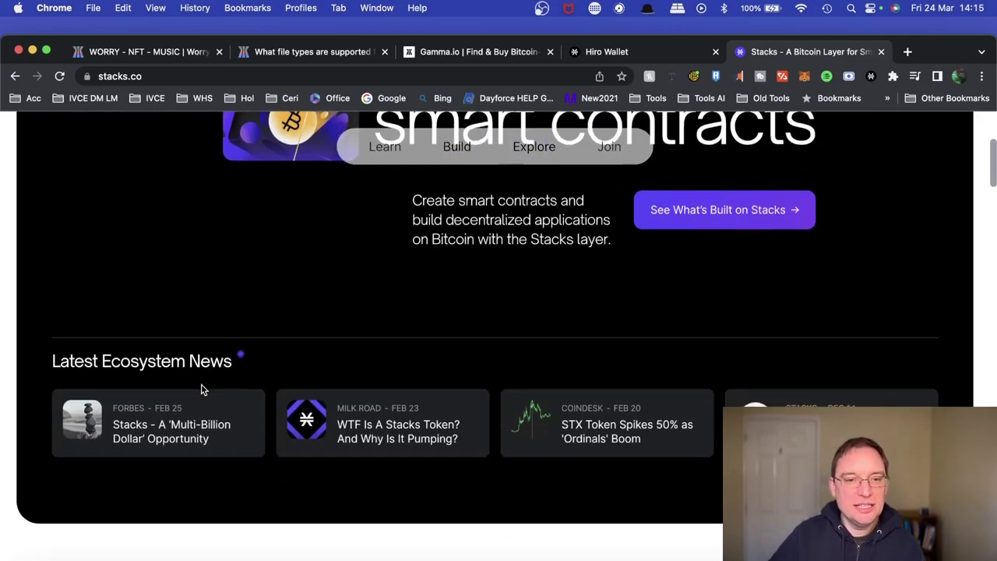
scroll(201, 384, "down", 1)
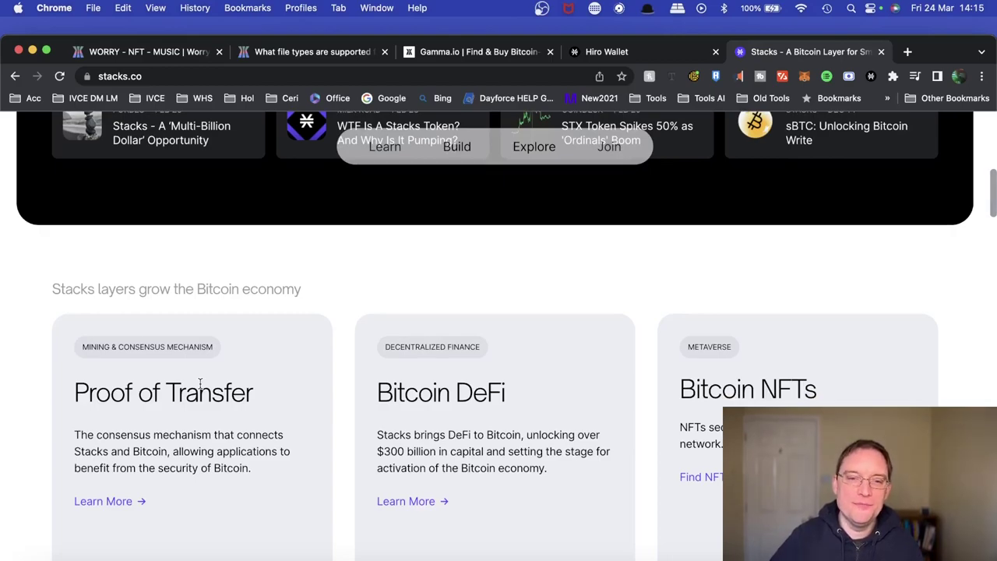
scroll(200, 384, "down", 2)
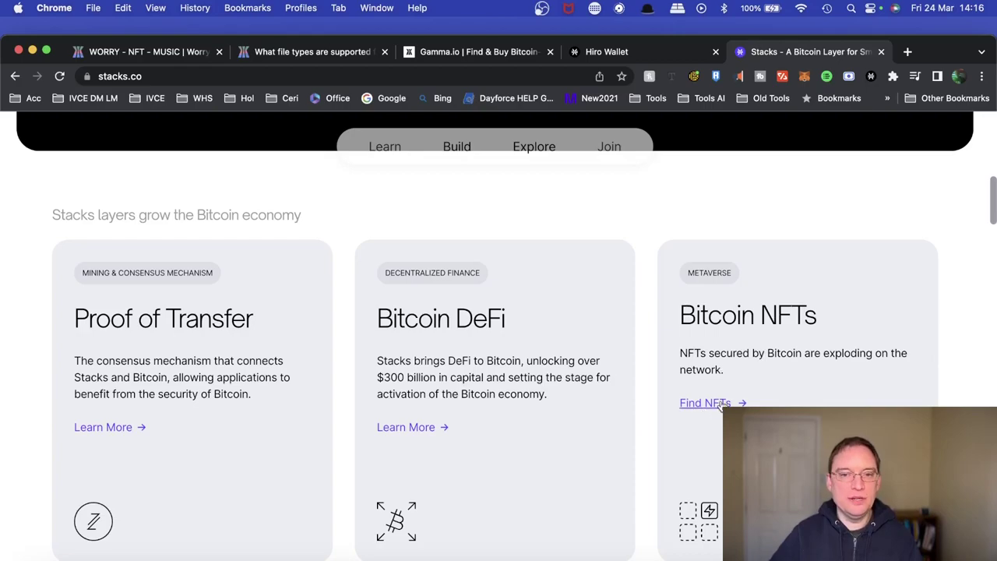
scroll(698, 418, "down", 5)
scroll(705, 495, "down", 4)
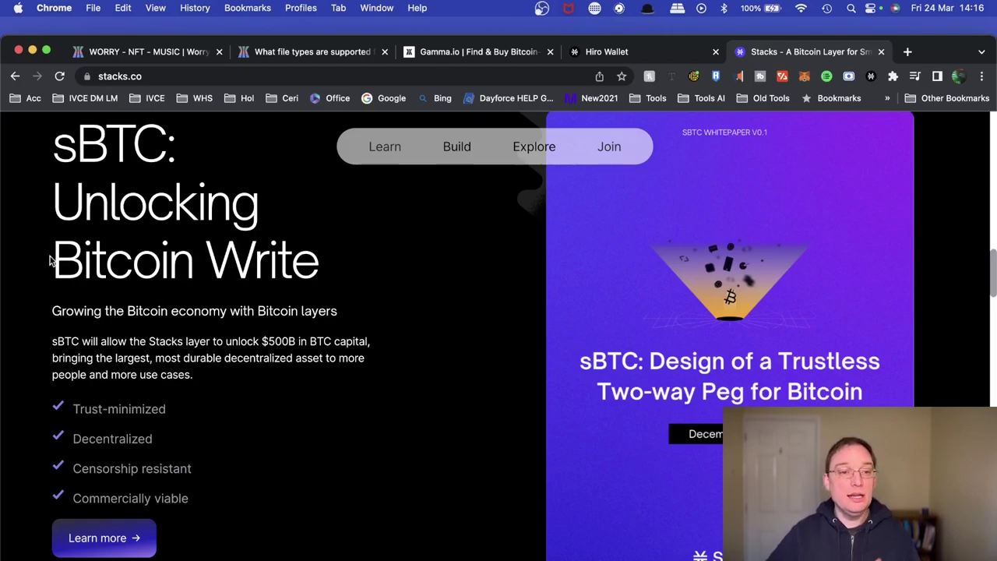
scroll(304, 491, "down", 5)
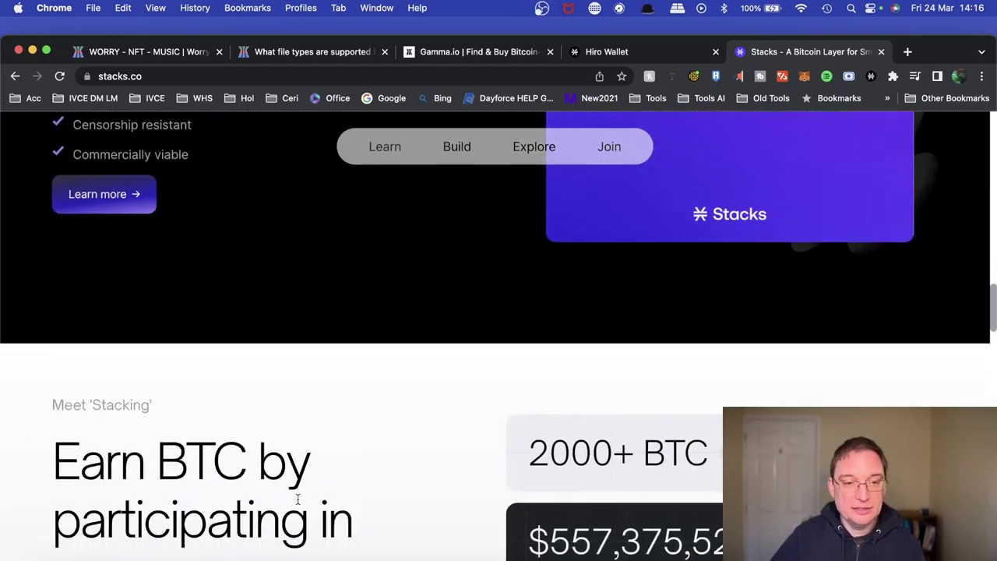
scroll(296, 501, "down", 5)
scroll(296, 502, "up", 3)
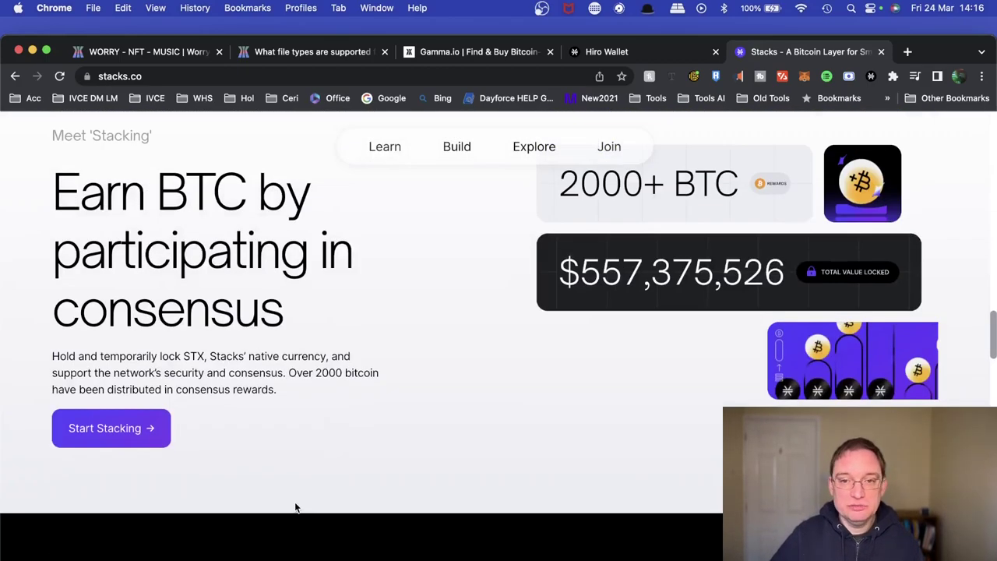
scroll(295, 508, "down", 15)
key("Home")
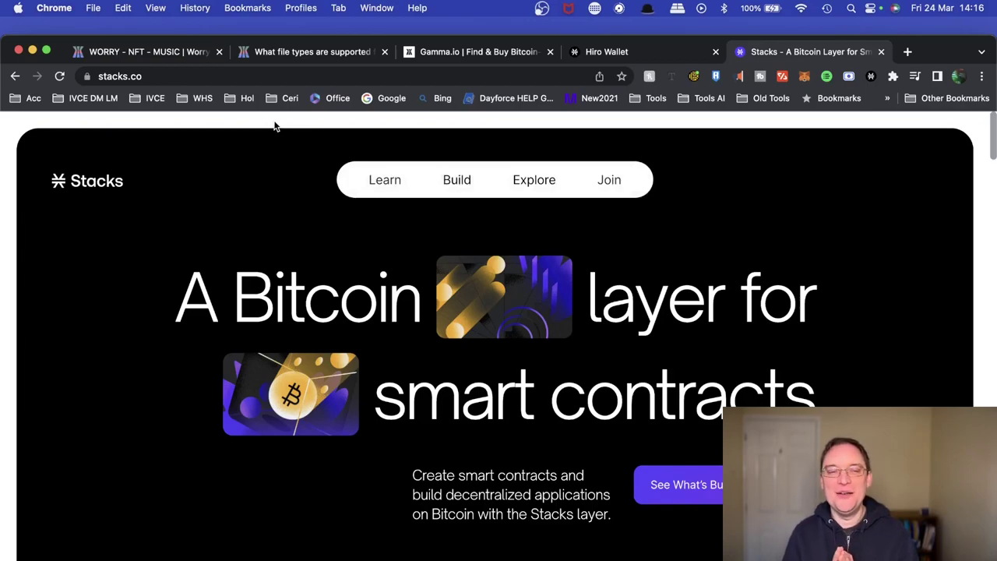
Return to the WORRY - NFT - MUSIC tab and bring up the Ordinals menu options.
left_click(160, 58)
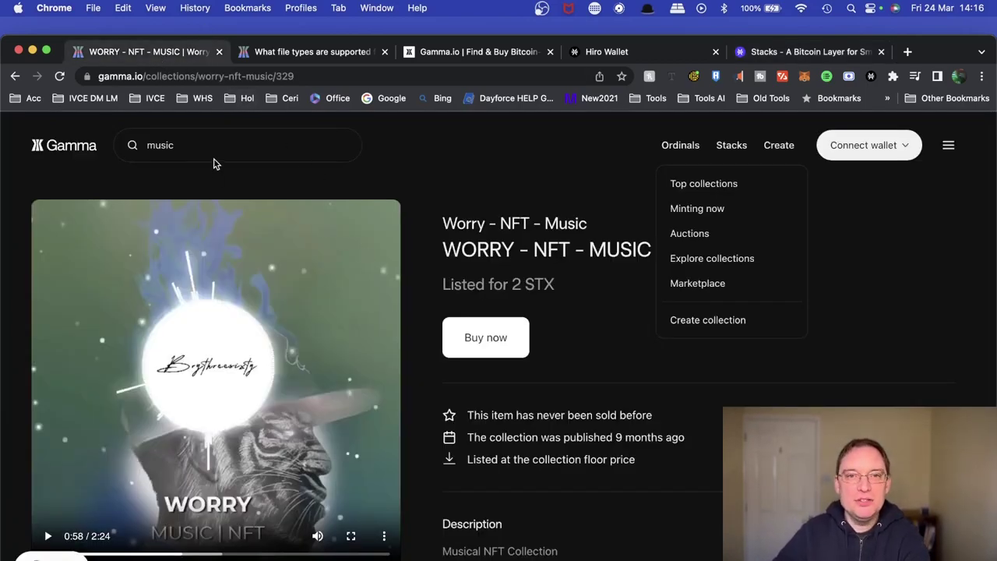
mouse_move(679, 149)
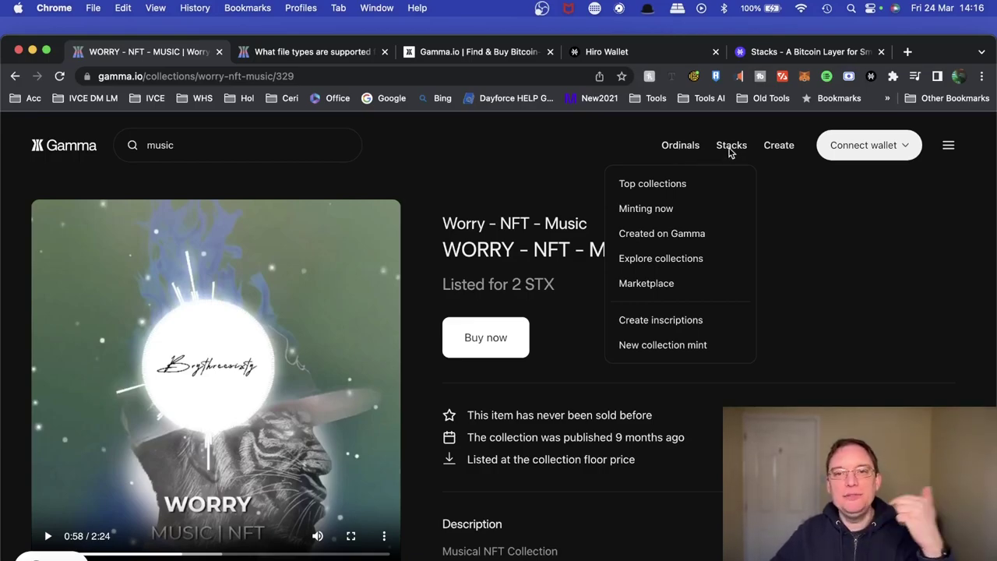
mouse_move(734, 152)
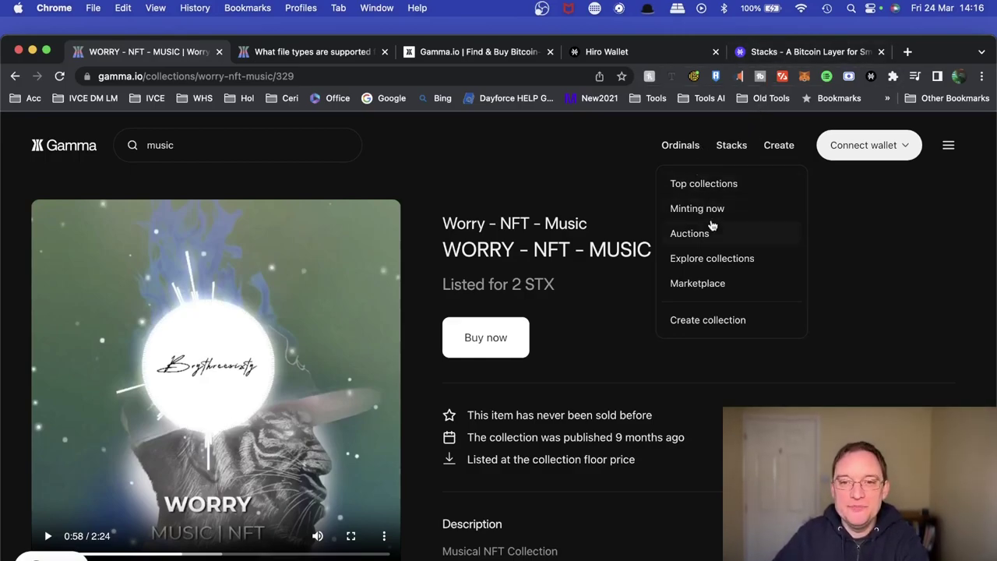
left_click(681, 152)
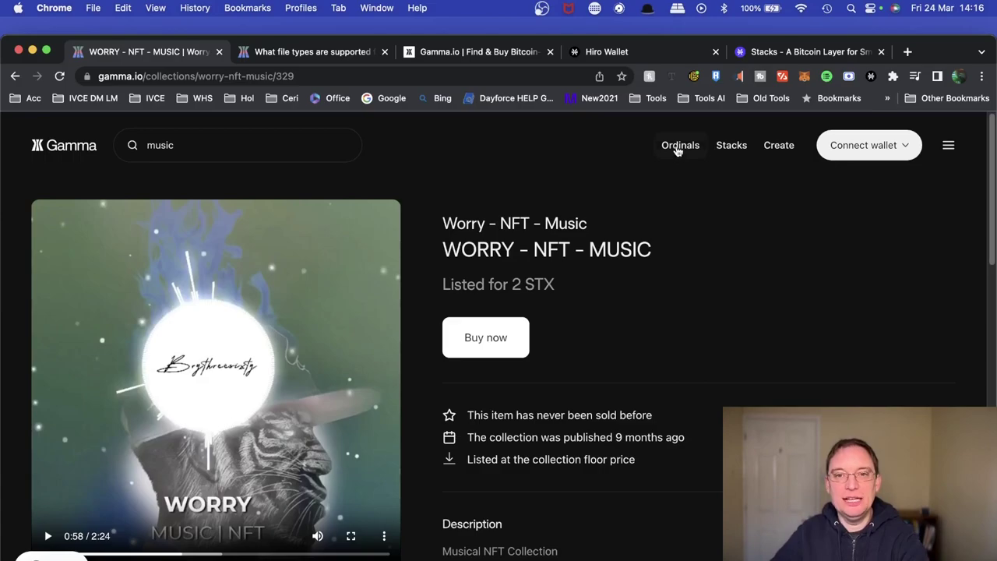
left_click(678, 151)
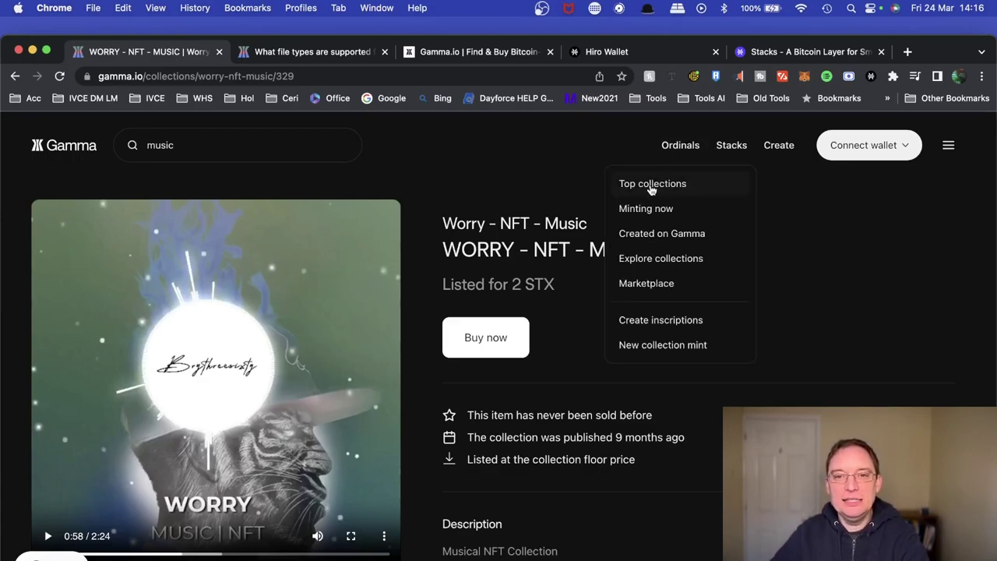
Open the Ordinals marketplace and browse down through its listings.
left_click(646, 286)
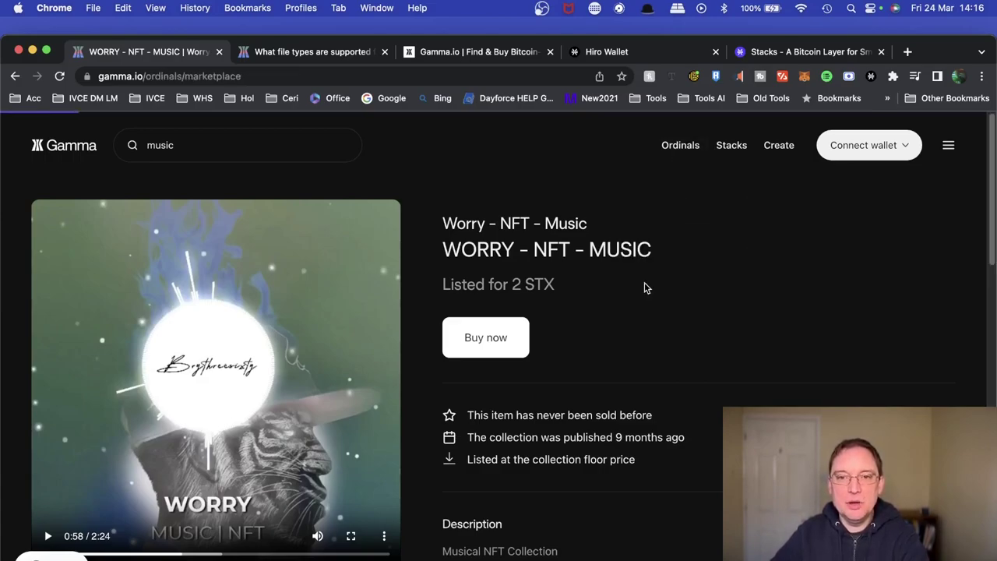
scroll(457, 277, "down", 5)
scroll(607, 365, "down", 3)
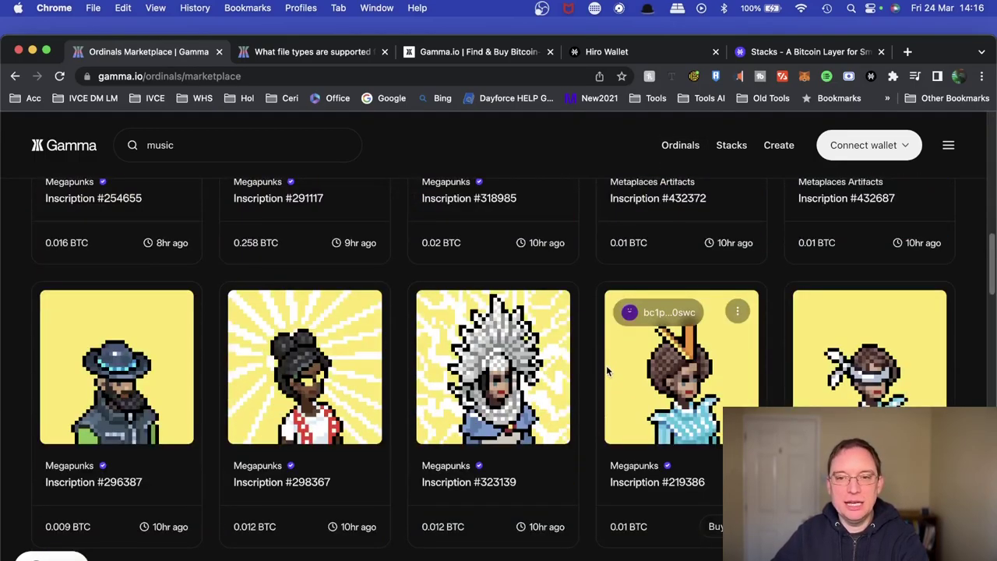
scroll(592, 374, "down", 7)
scroll(581, 380, "down", 6)
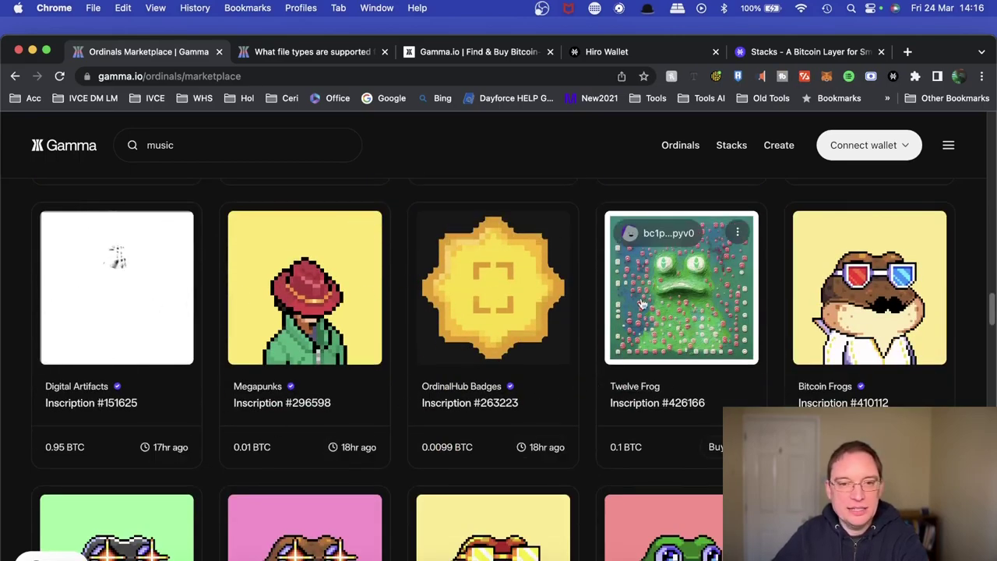
scroll(707, 448, "down", 5)
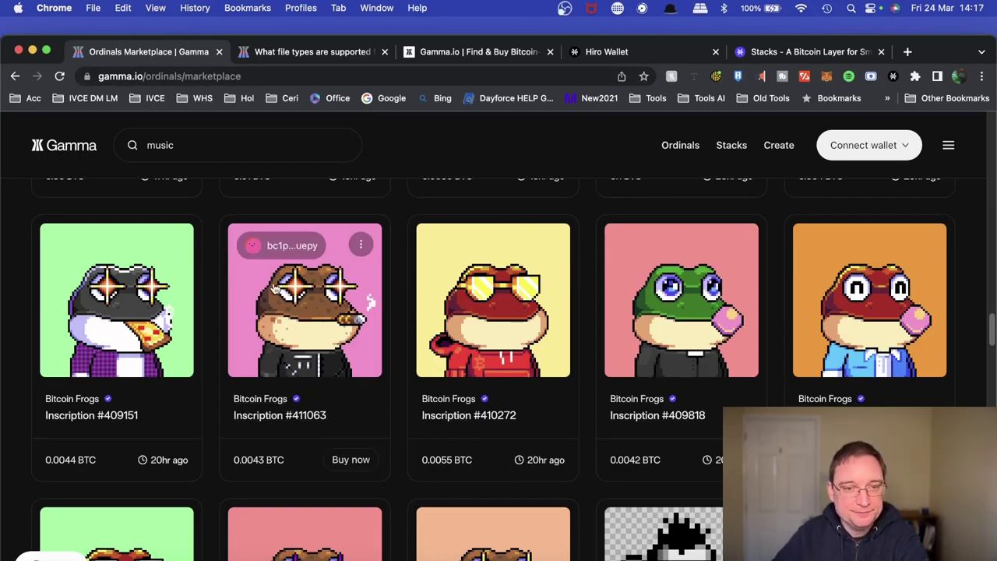
Open Bitcoin Frogs Inscription #411063 and review its details: 3740-byte image/webp for 0.0043 BTC.
left_click(319, 412)
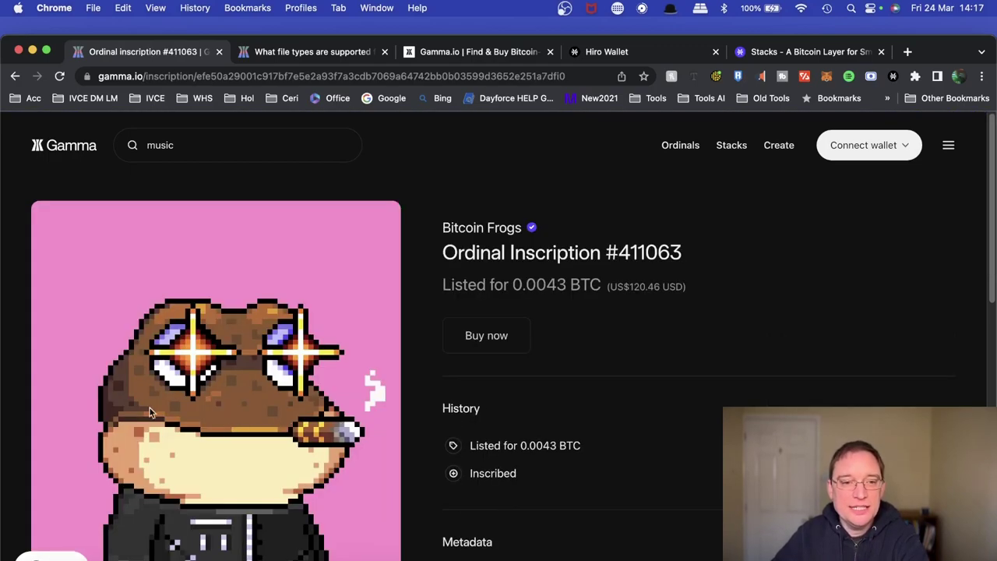
scroll(286, 397, "down", 5)
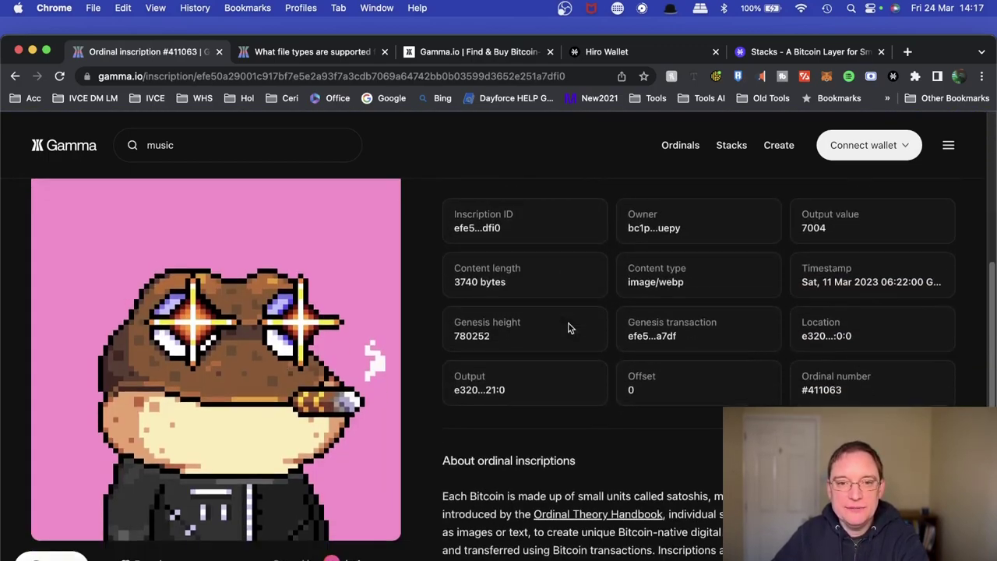
scroll(568, 328, "up", 5)
scroll(554, 343, "down", 1)
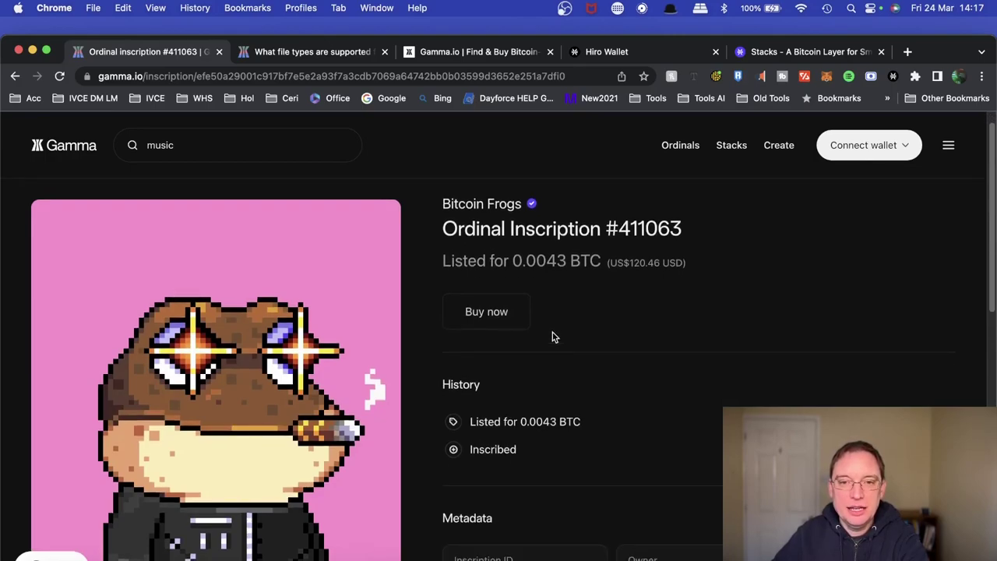
scroll(641, 365, "down", 2)
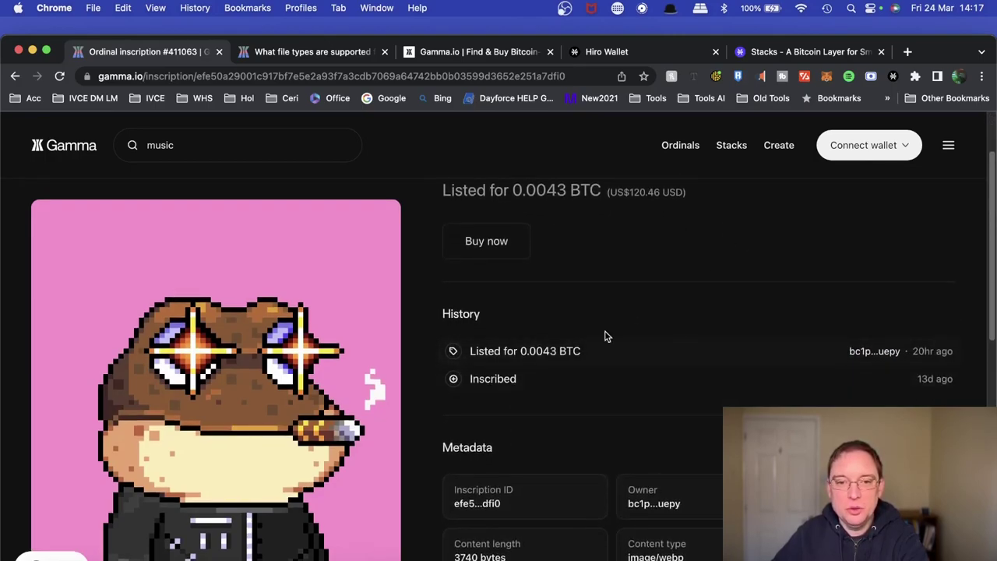
scroll(653, 378, "down", 4)
scroll(656, 463, "down", 6)
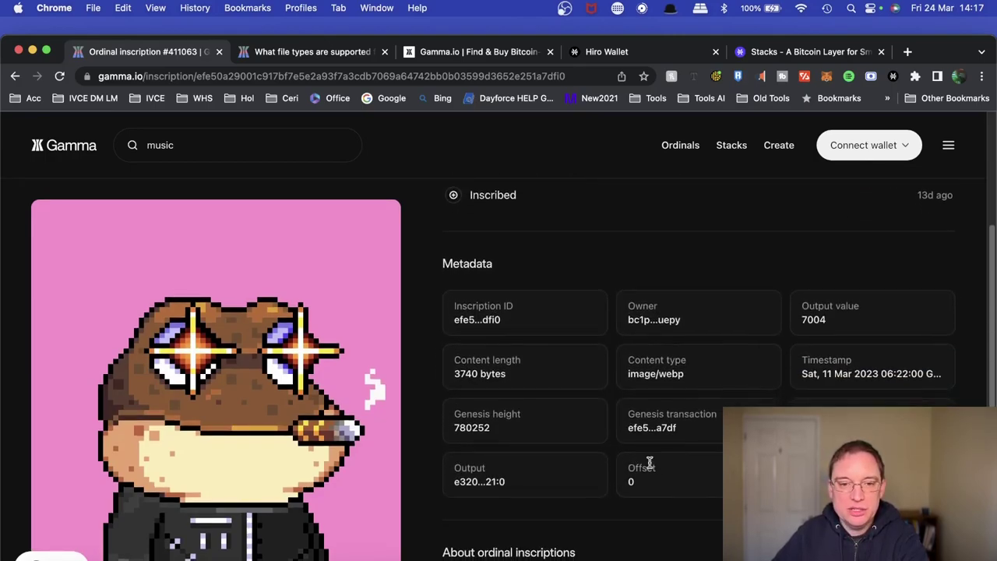
scroll(946, 388, "down", 4)
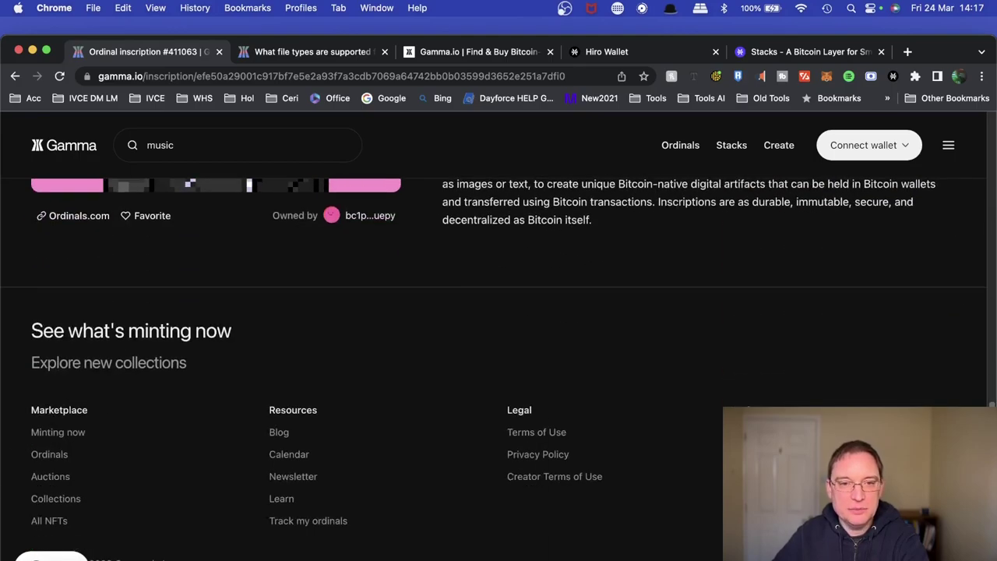
scroll(826, 327, "up", 20)
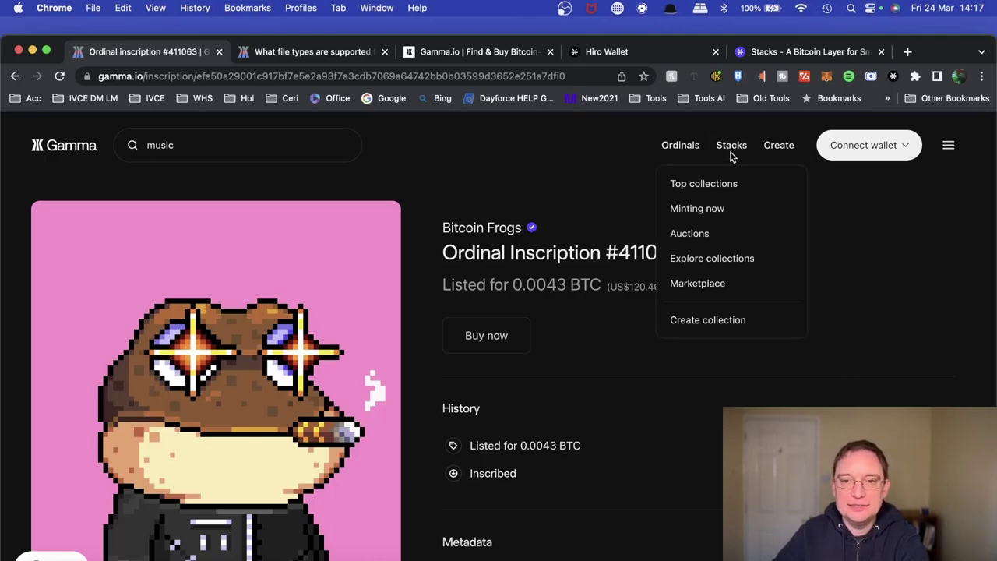
Sort the Stacks marketplace by Recently sold and browse results like MetaBoy #7362 at 20 STX.
left_click(705, 284)
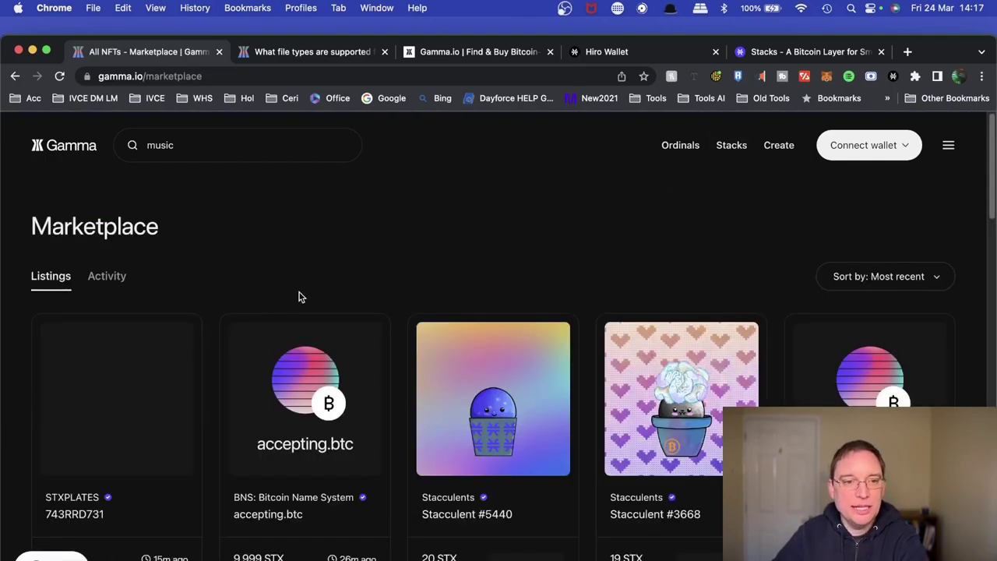
left_click(888, 278)
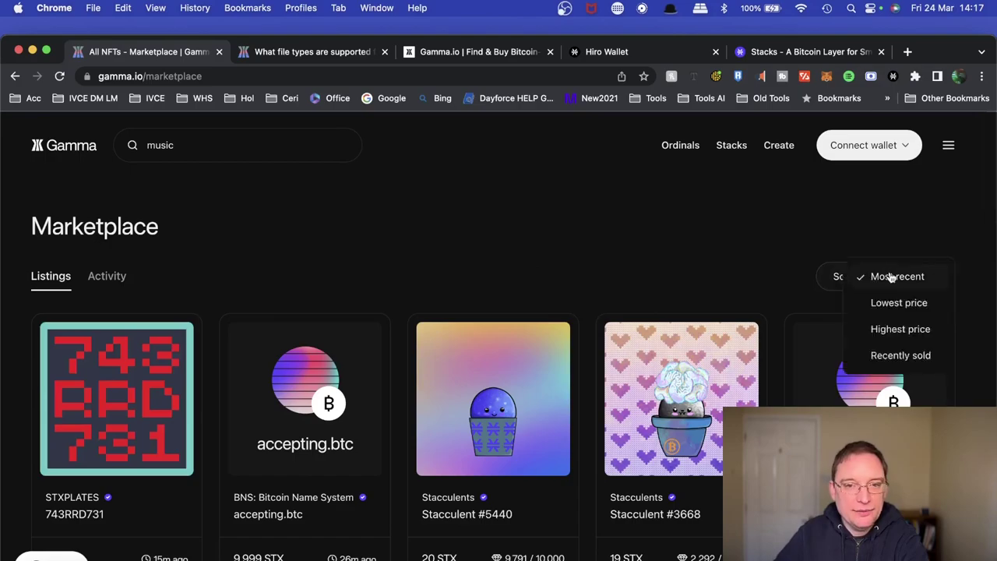
left_click(903, 354)
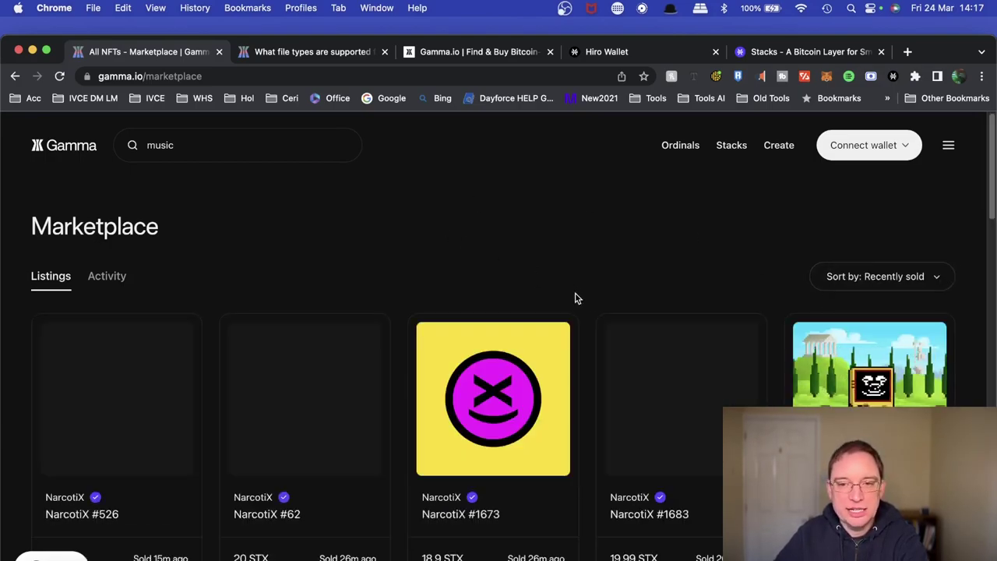
scroll(577, 295, "down", 5)
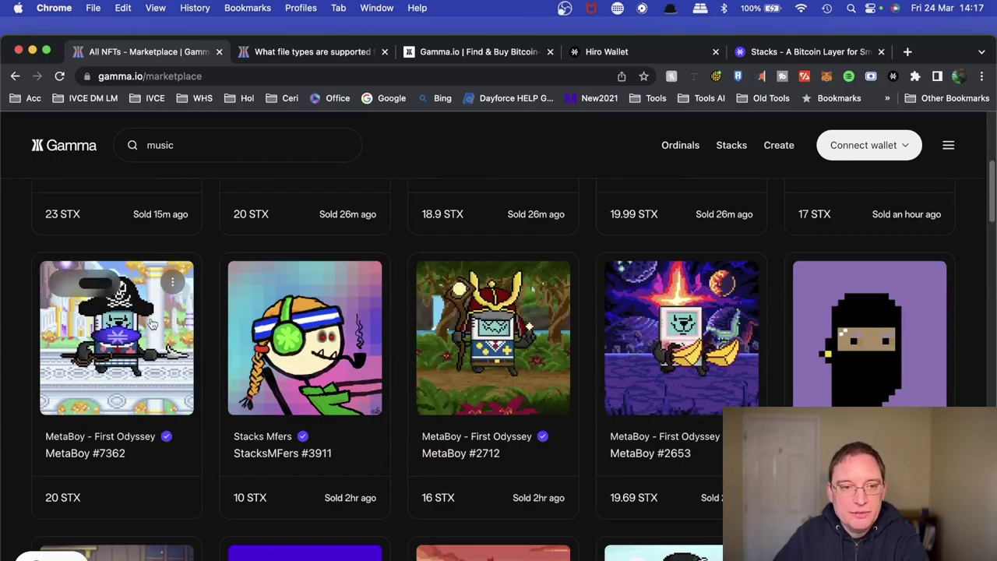
scroll(536, 419, "down", 5)
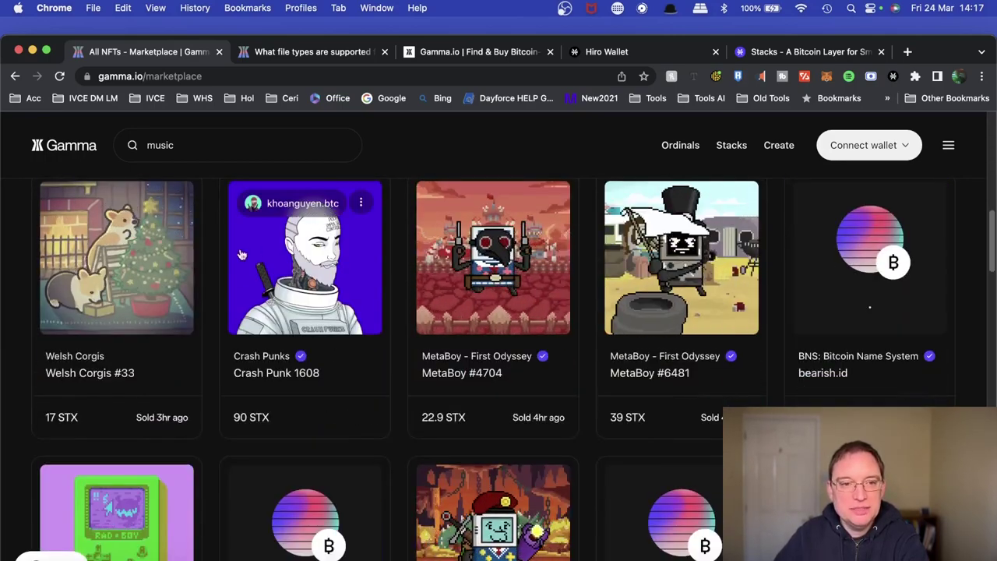
scroll(198, 352, "down", 2)
scroll(118, 286, "down", 10)
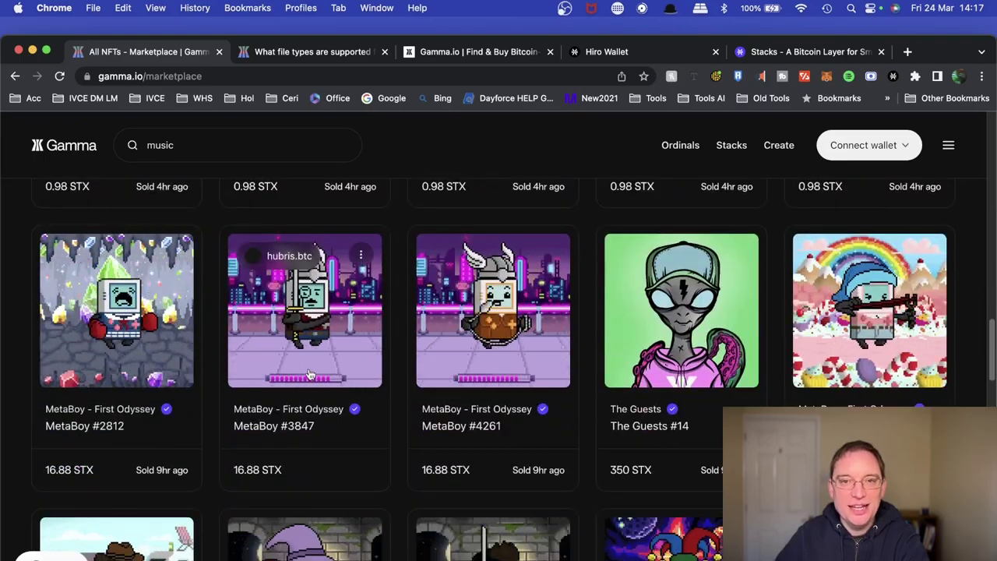
scroll(131, 356, "down", 12)
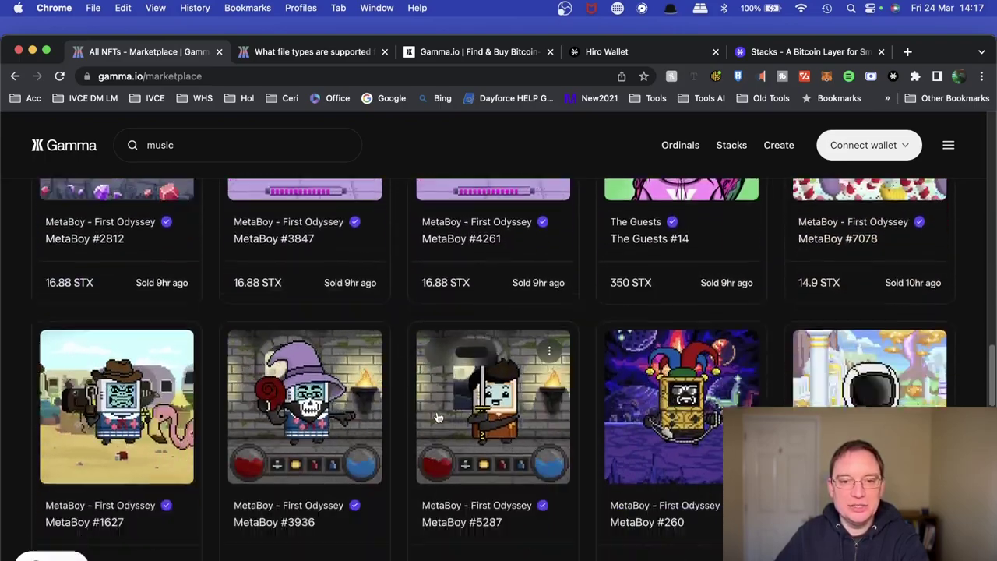
scroll(434, 422, "down", 4)
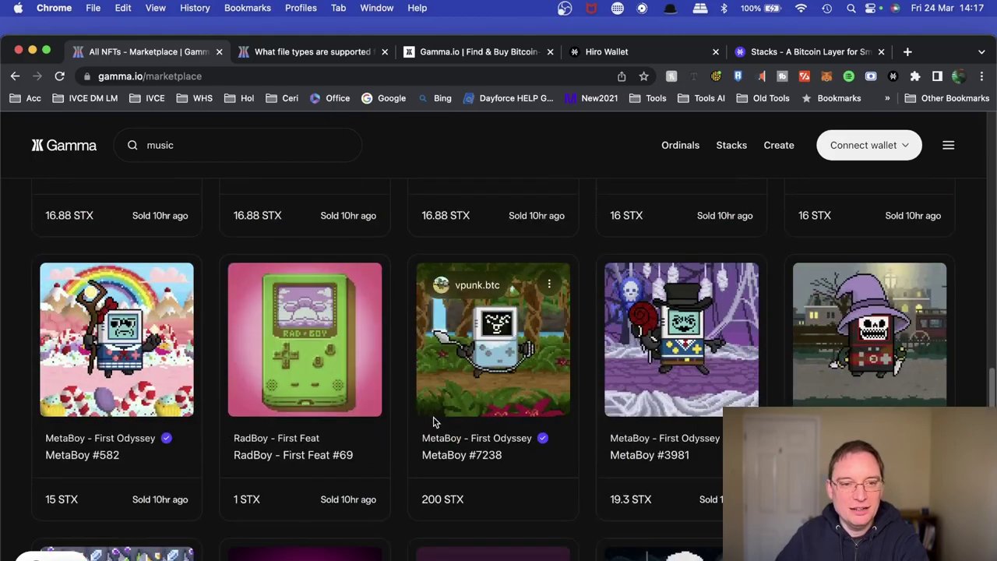
scroll(420, 382, "up", 2)
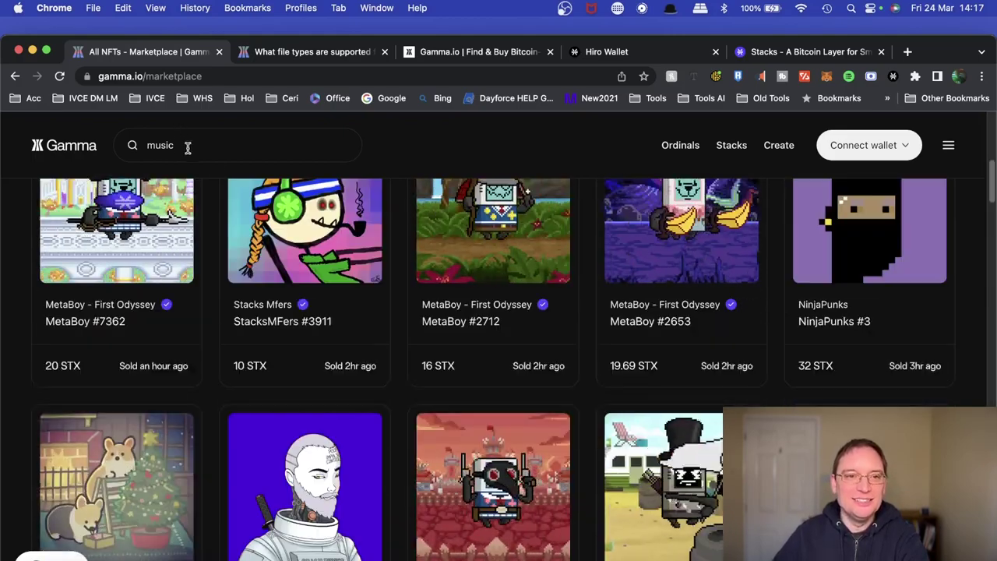
Look over the music search results and the Gamma Create tab, then return to the marketplace.
left_click(201, 147)
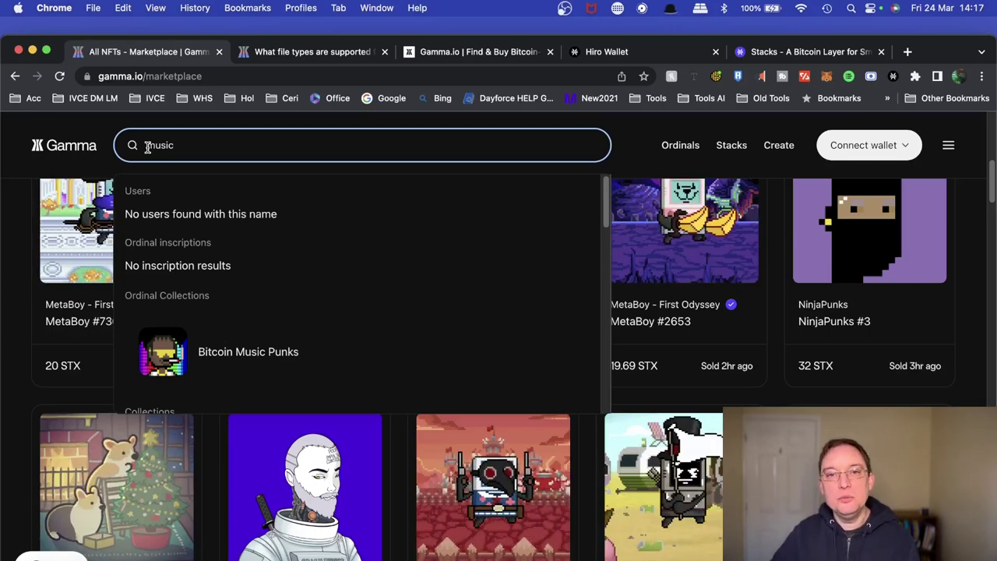
left_click(425, 54)
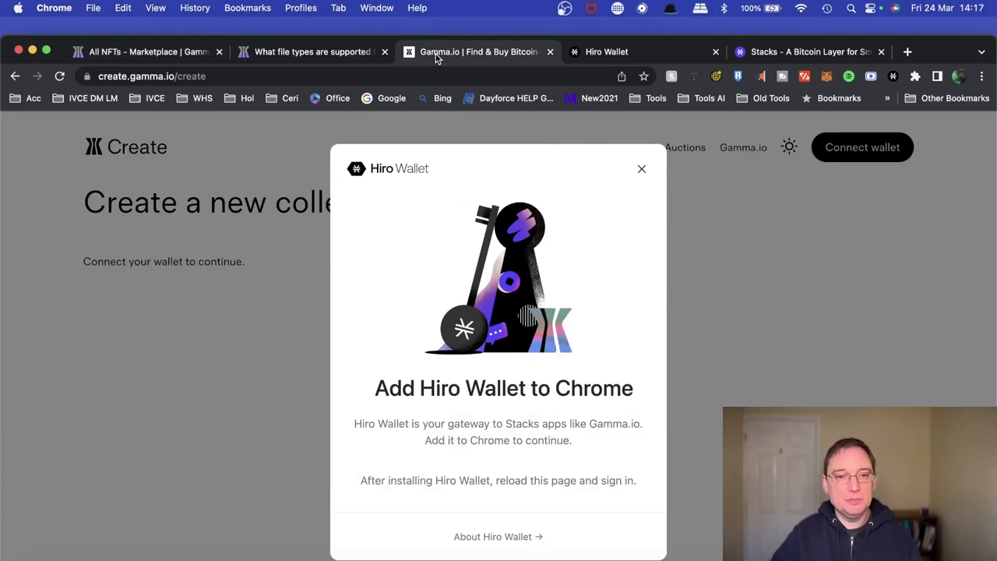
left_click(293, 55)
left_click(226, 54)
Start a new Stacks collection, dismiss the wallet chooser, and bring up the file-types article.
left_click(779, 145)
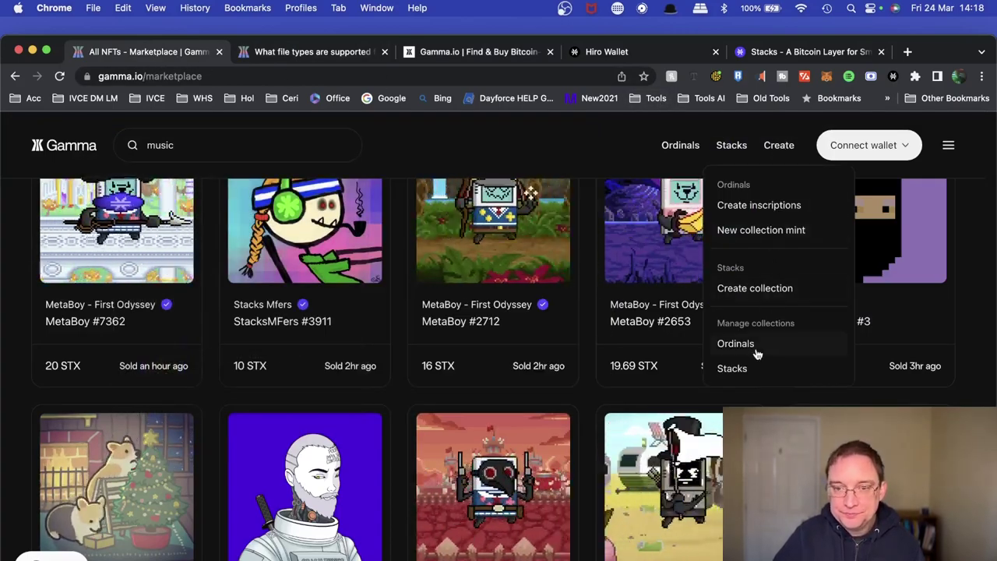
left_click(752, 288)
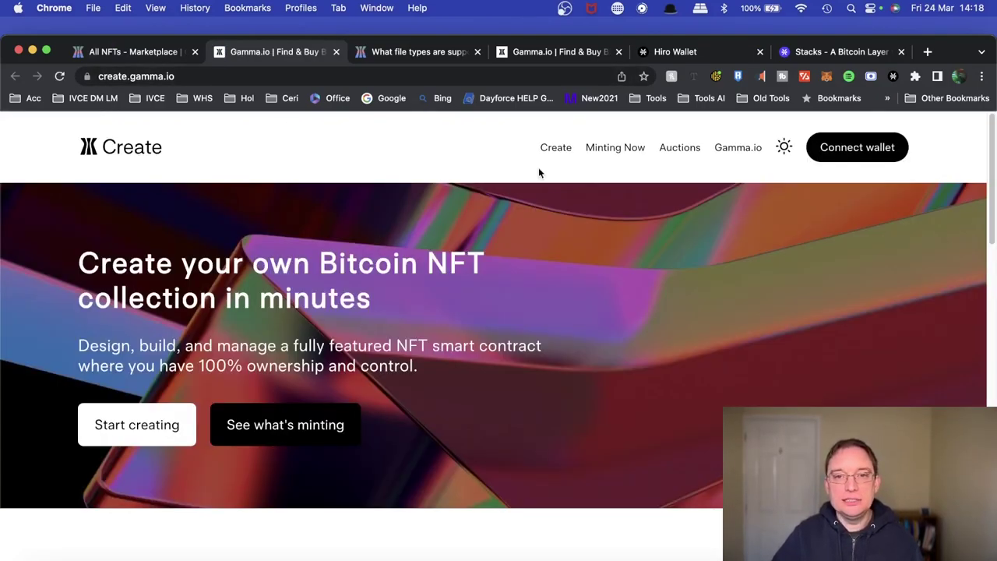
left_click(857, 152)
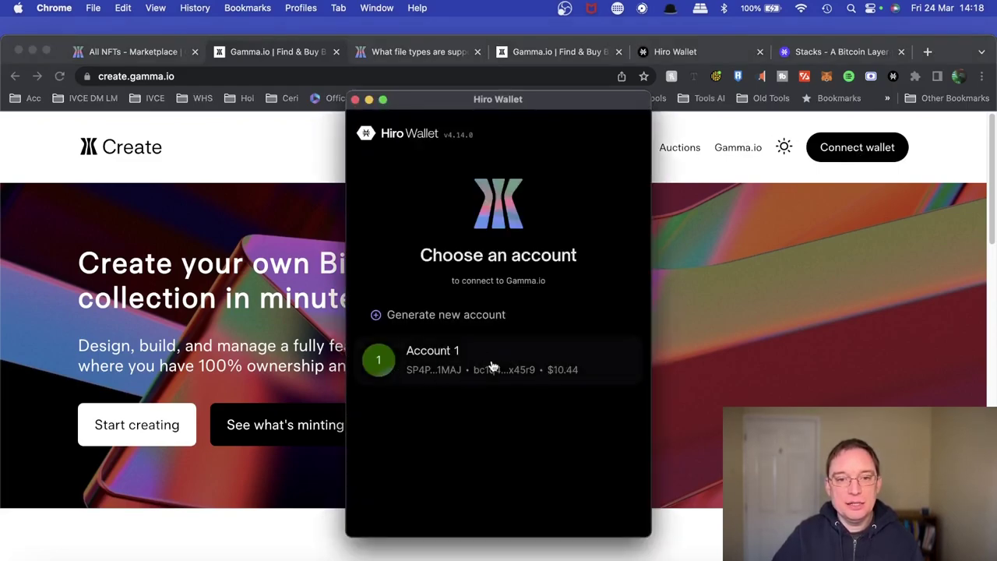
left_click(355, 100)
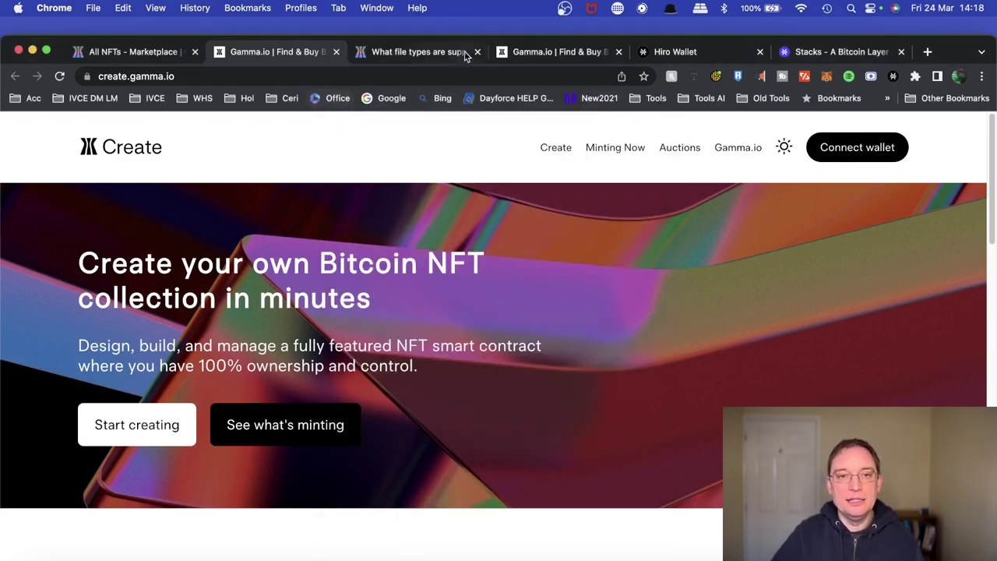
left_click(424, 51)
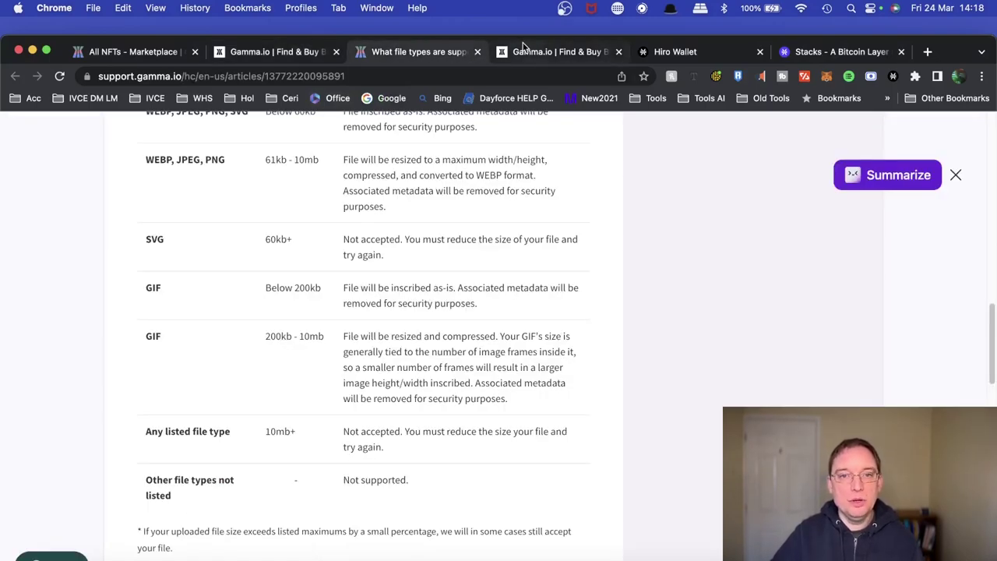
Open wallet.hiro.so from the Hiro Wallet page and scroll past Install Hiro Wallet.
left_click(650, 52)
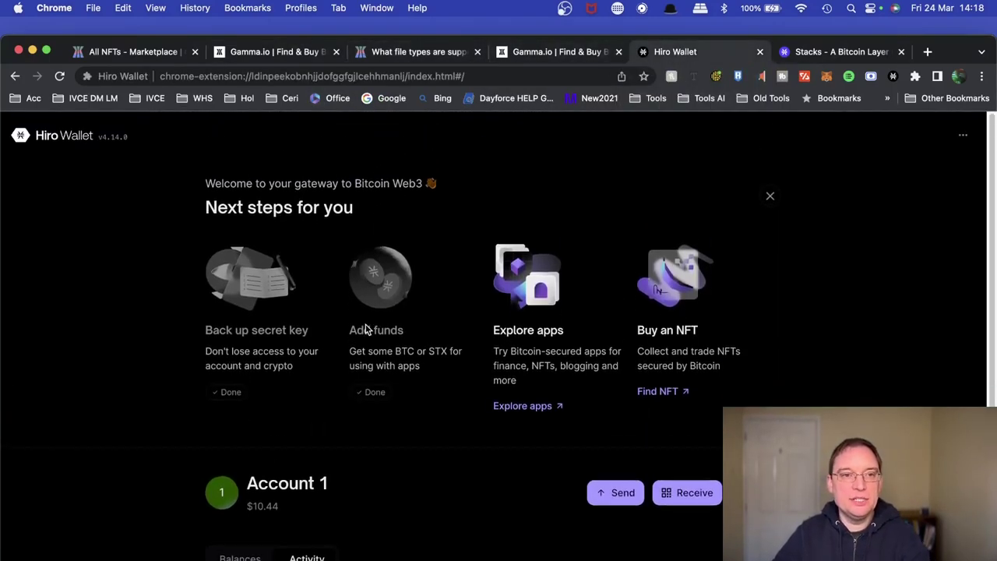
left_click(232, 76)
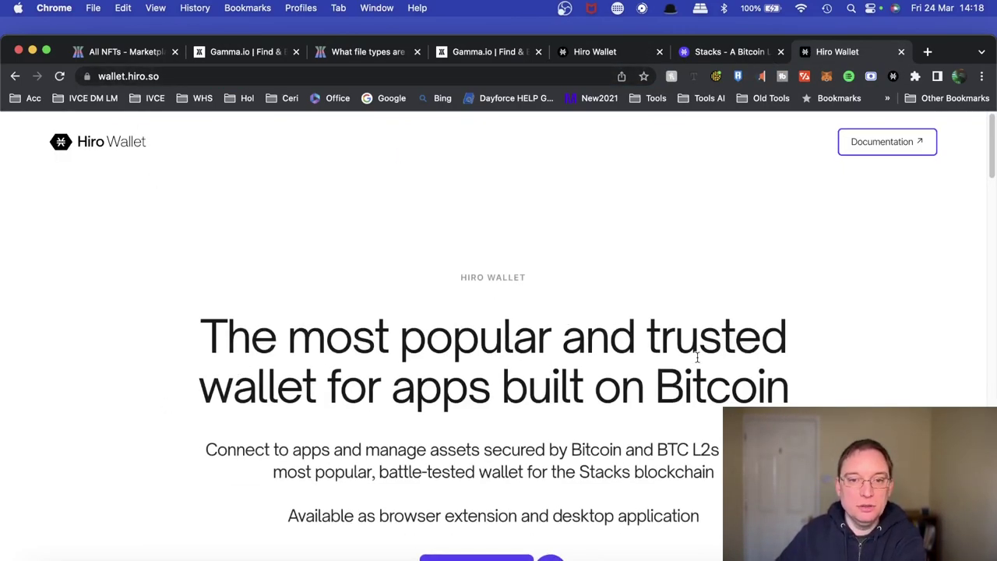
scroll(495, 314, "down", 3)
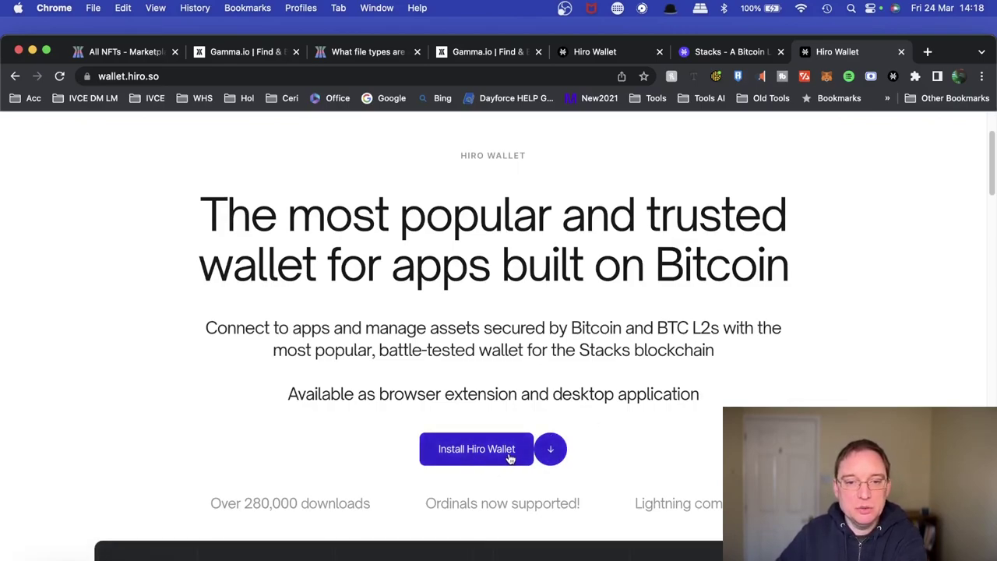
scroll(502, 458, "down", 5)
scroll(407, 435, "down", 1)
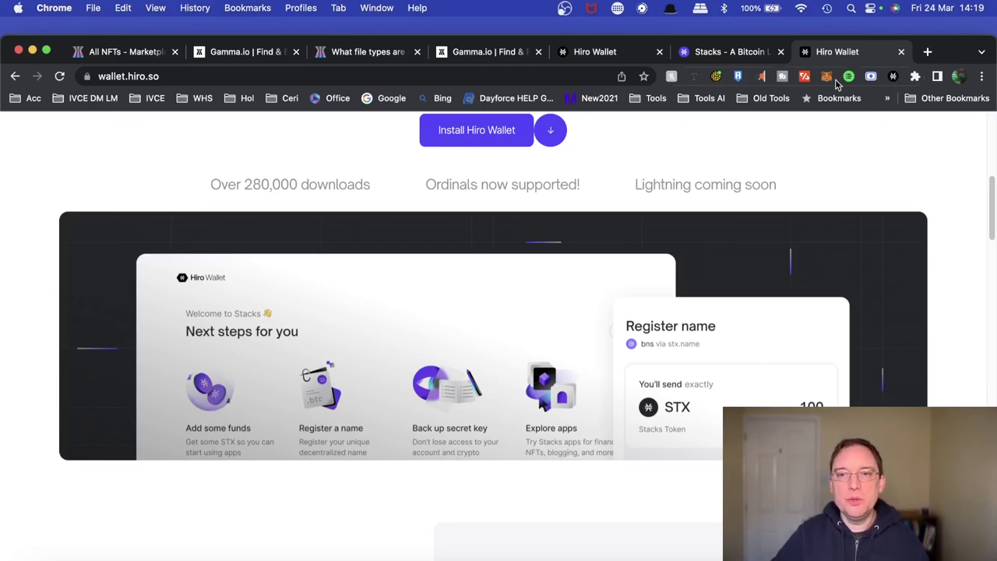
Check the Hiro Wallet balances showing 9.4 STX, then return to the Gamma Create home page.
left_click(894, 76)
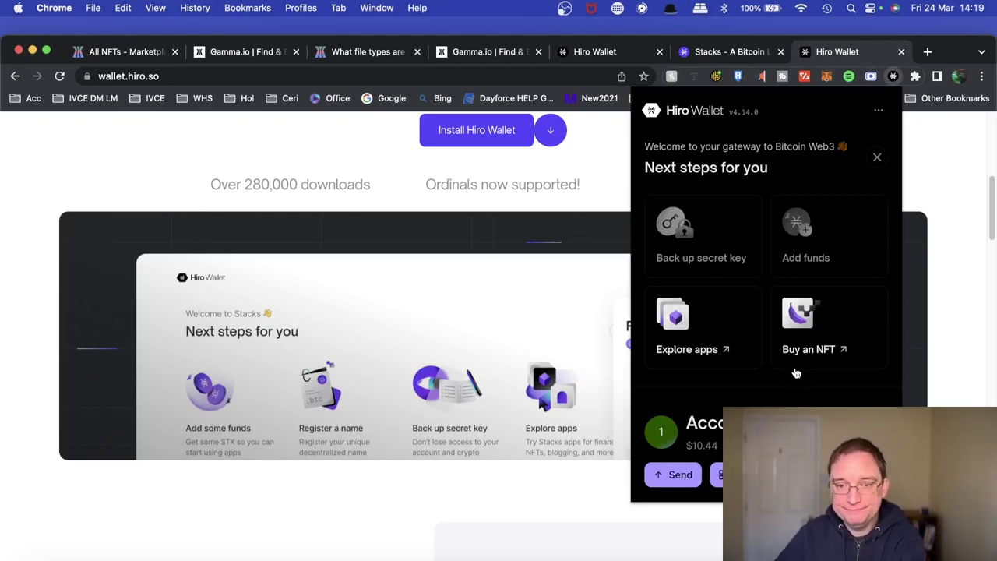
scroll(796, 373, "down", 5)
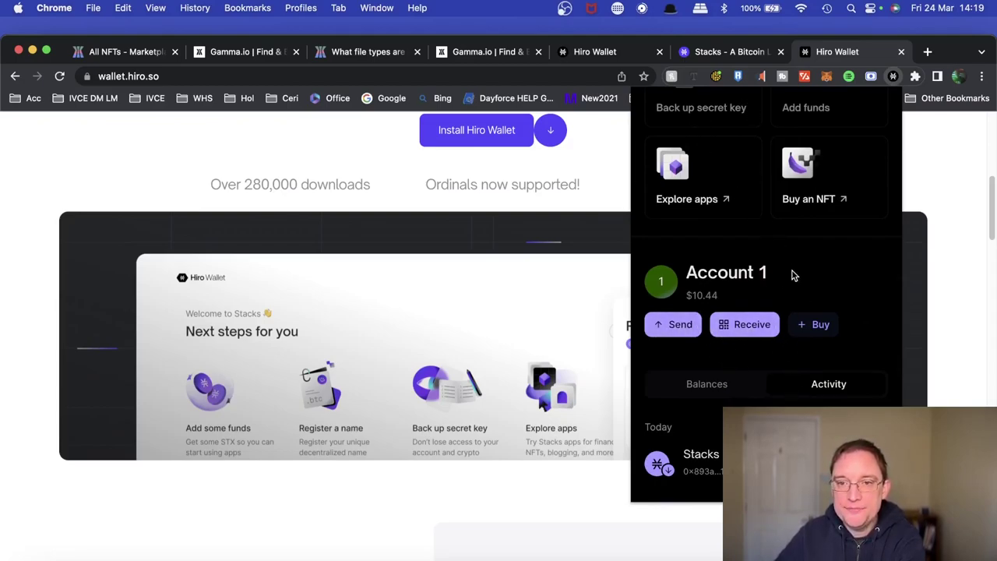
left_click(705, 387)
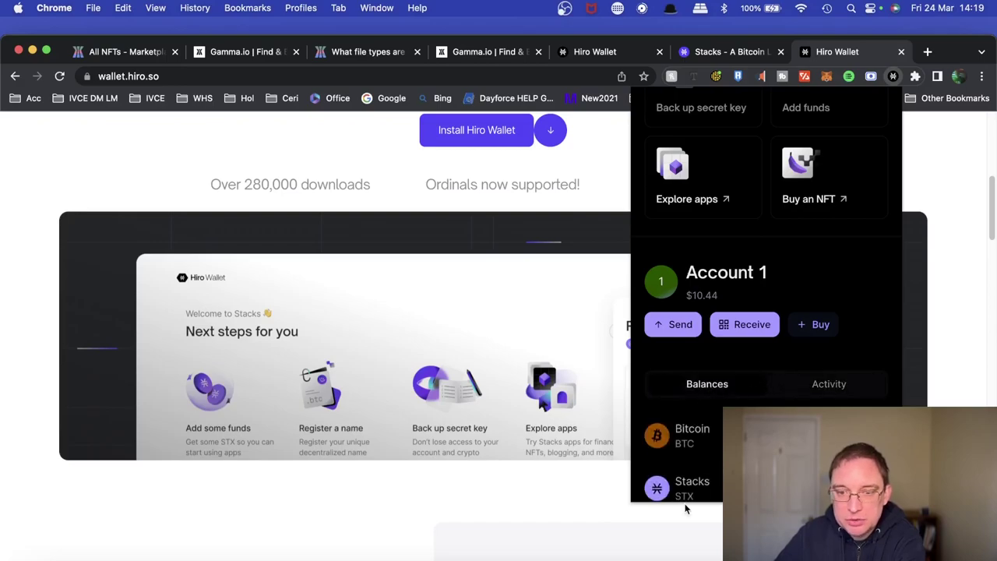
scroll(767, 296, "down", 3)
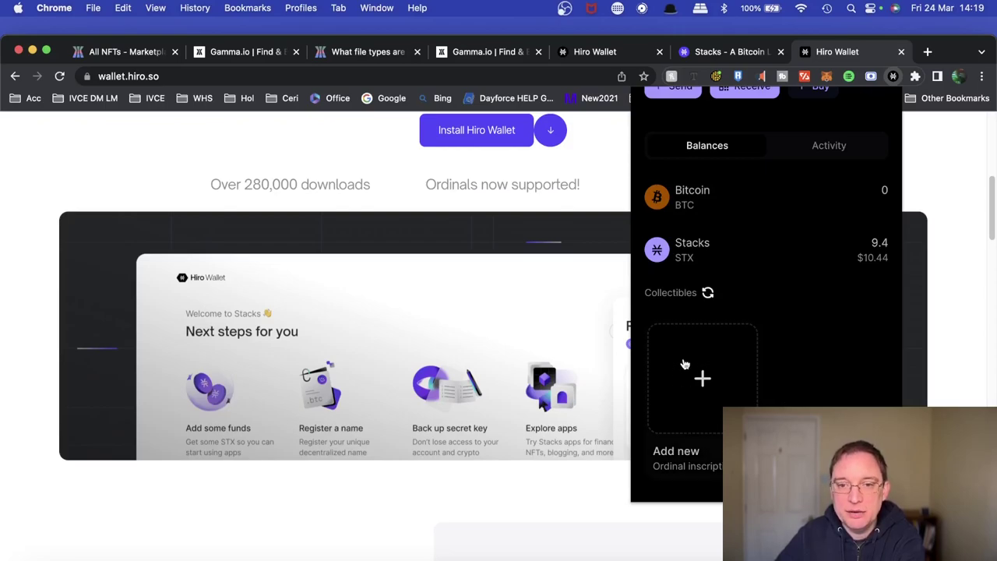
scroll(825, 397, "up", 5)
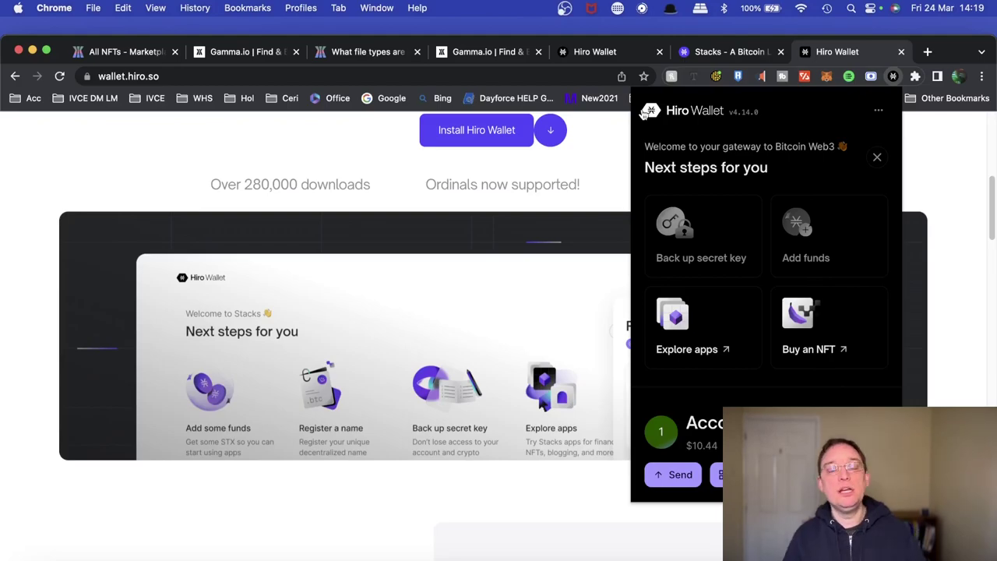
left_click(253, 53)
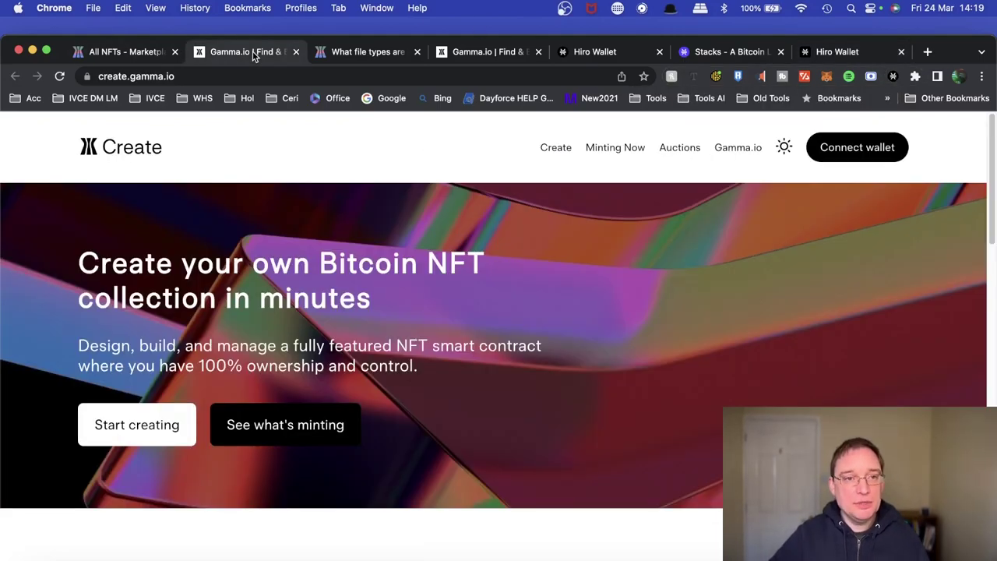
Switch to the full Hiro Wallet page and scroll through it.
left_click(606, 51)
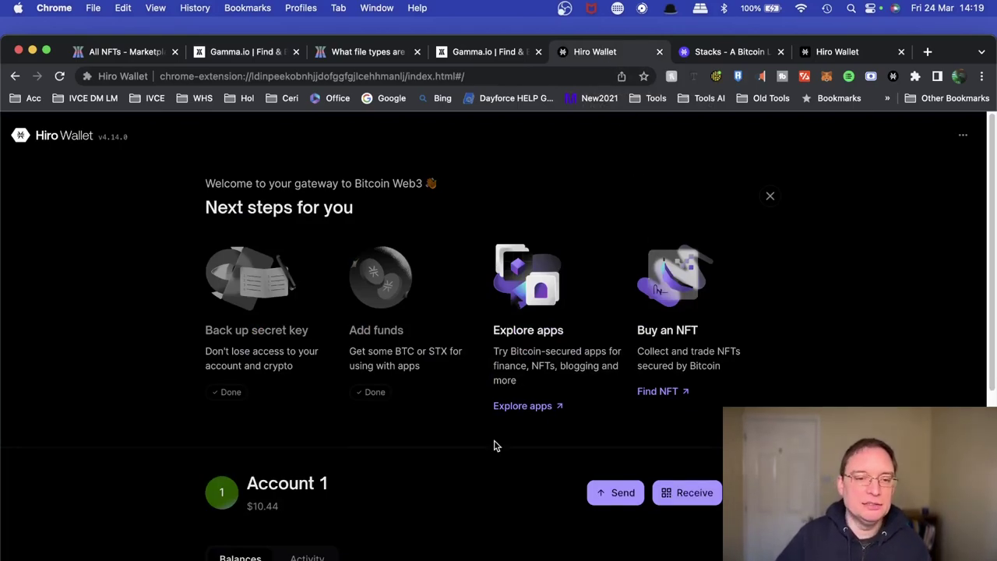
scroll(495, 445, "down", 3)
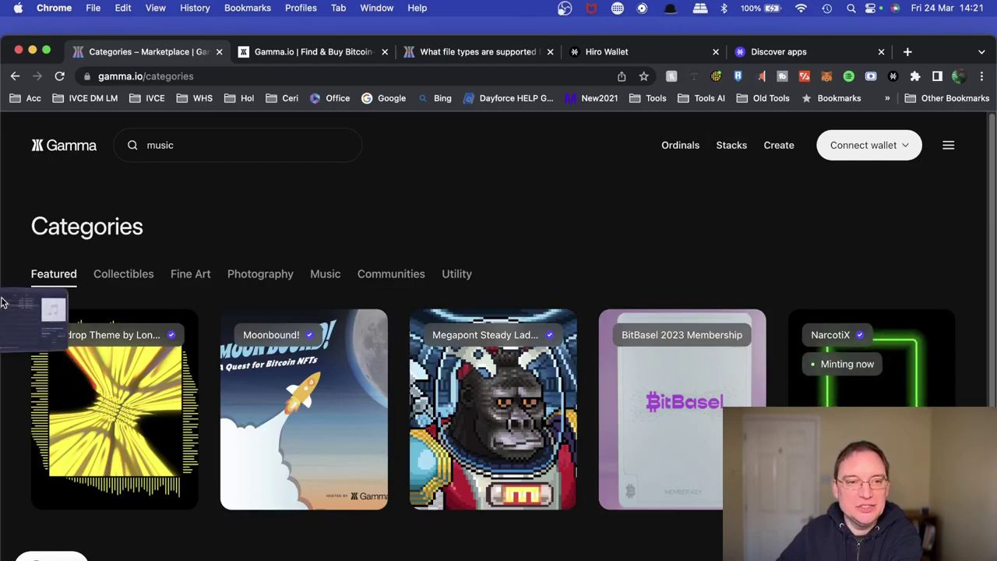
Browse the Music category's collections, such as NeoSwap Anthem, Satoshibles Wild West Showdown and Project Indigo.
left_click(324, 282)
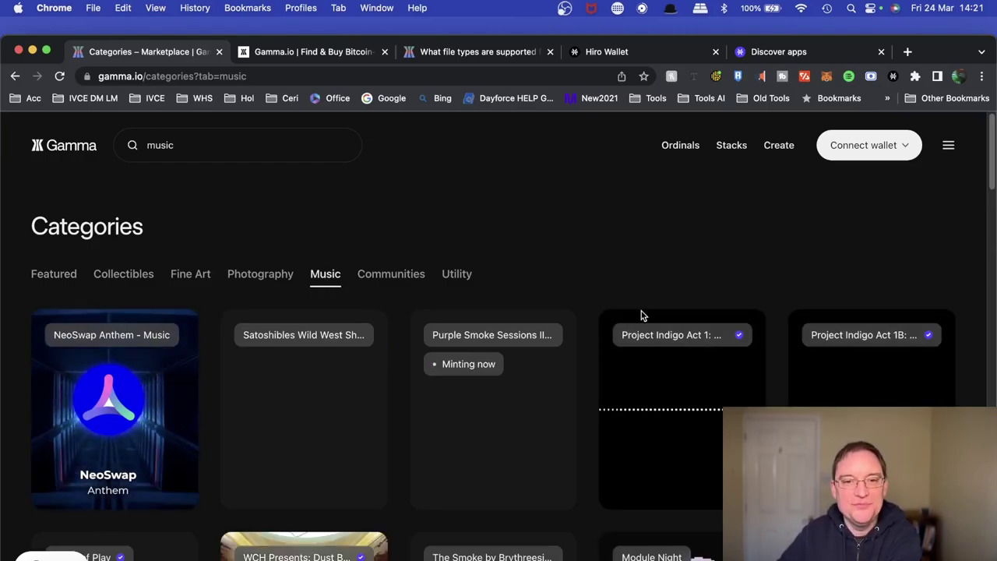
scroll(674, 259, "down", 1)
scroll(672, 254, "down", 1)
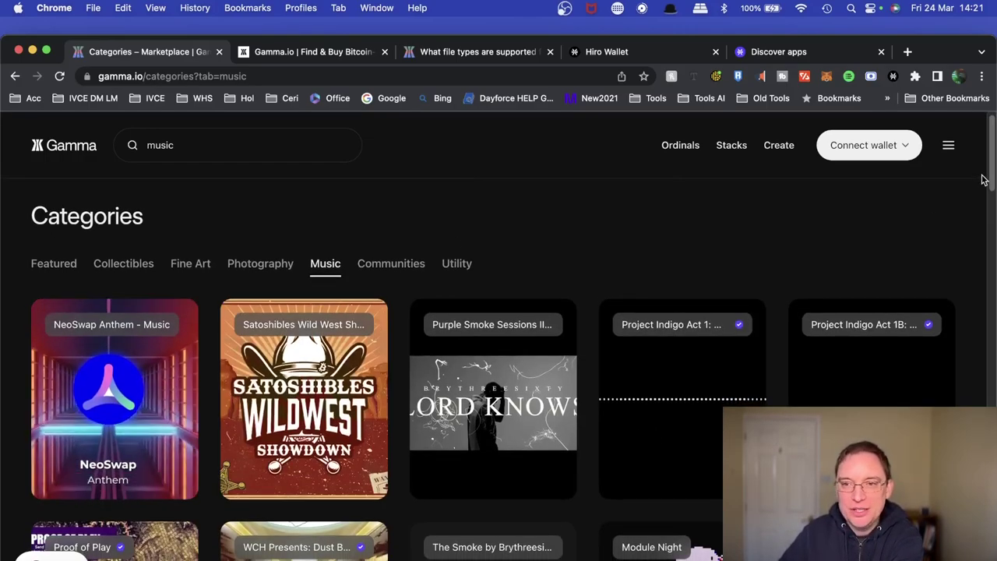
scroll(987, 173, "down", 3)
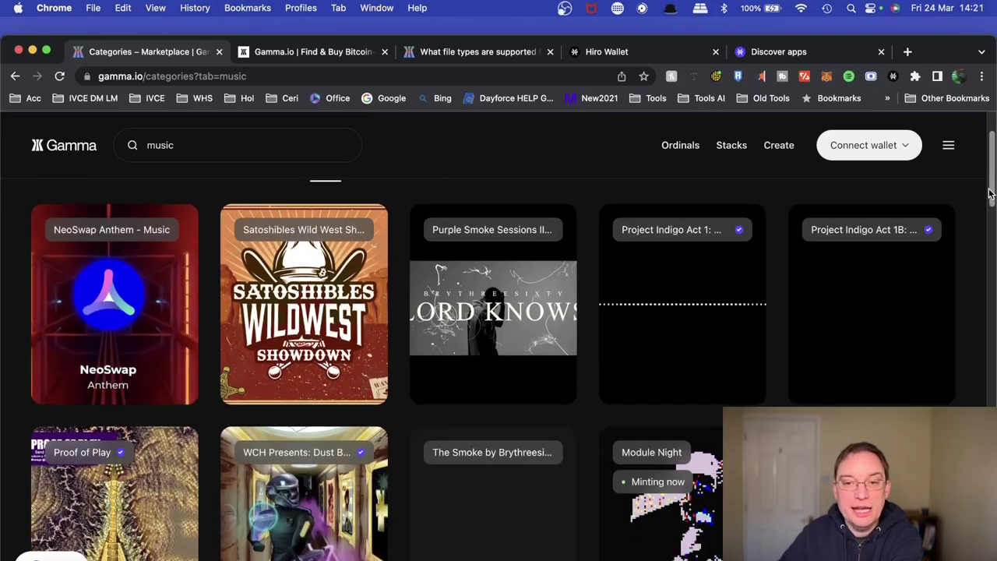
scroll(985, 168, "up", 3)
scroll(982, 171, "down", 5)
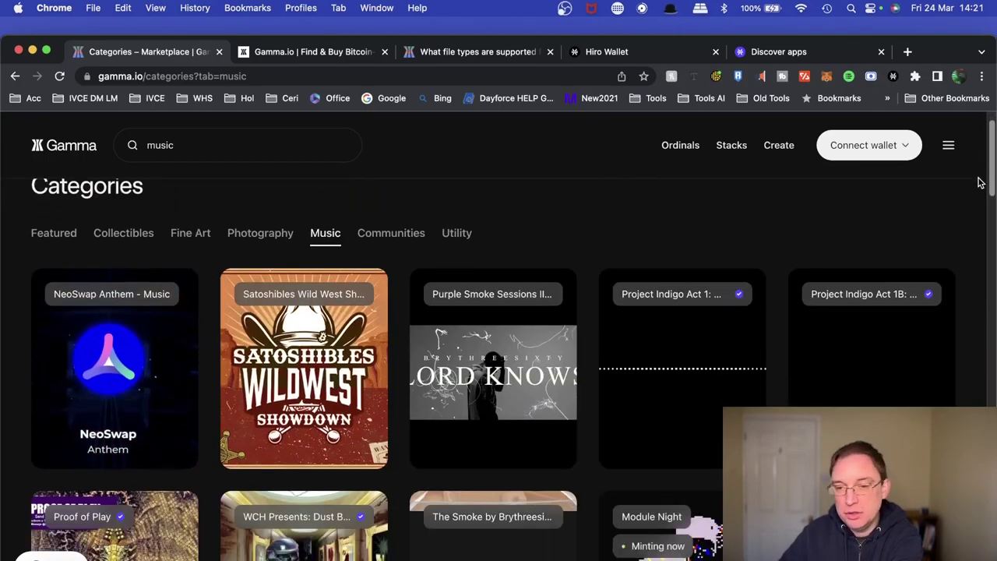
scroll(977, 205, "up", 5)
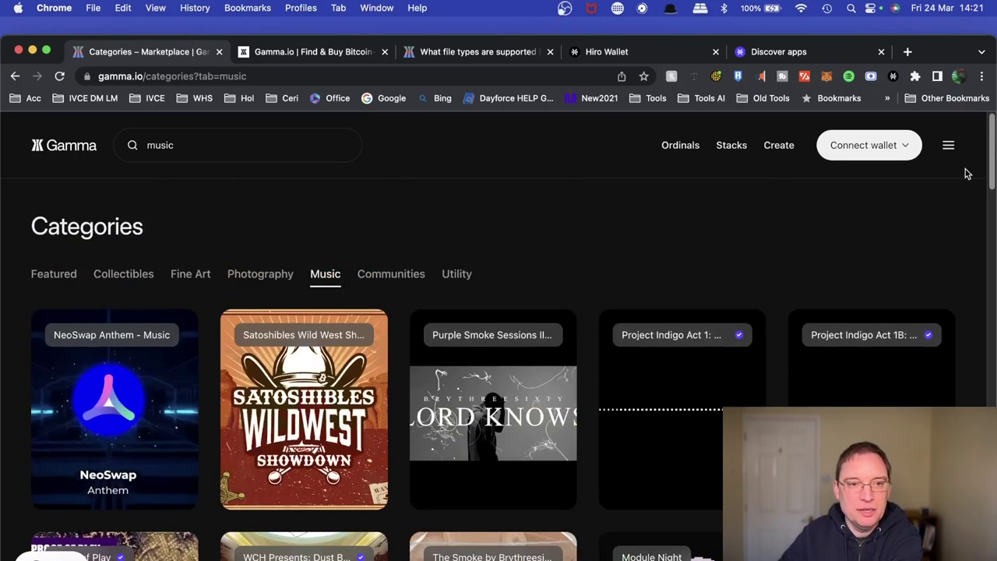
scroll(962, 187, "down", 8)
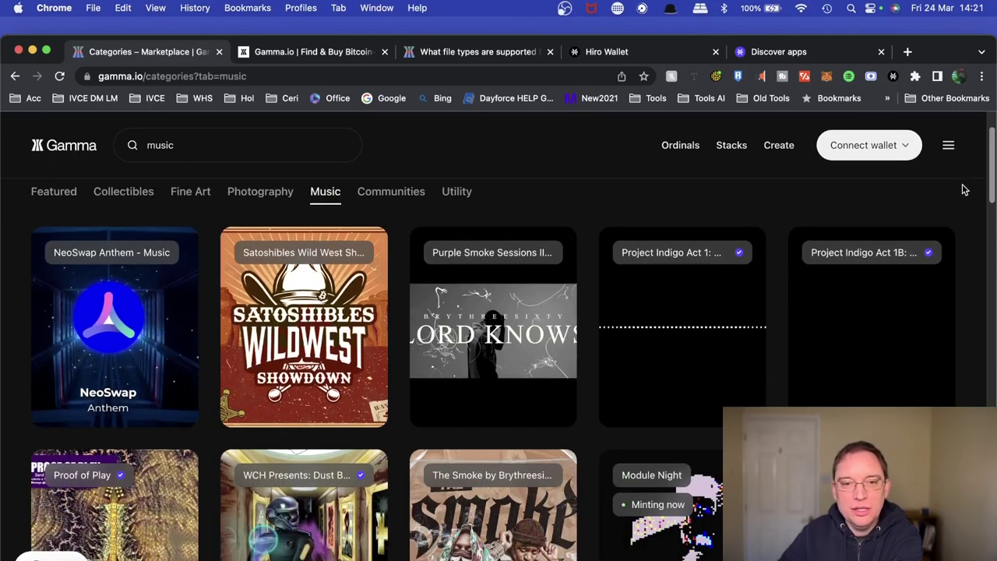
scroll(962, 234, "down", 4)
scroll(960, 252, "down", 3)
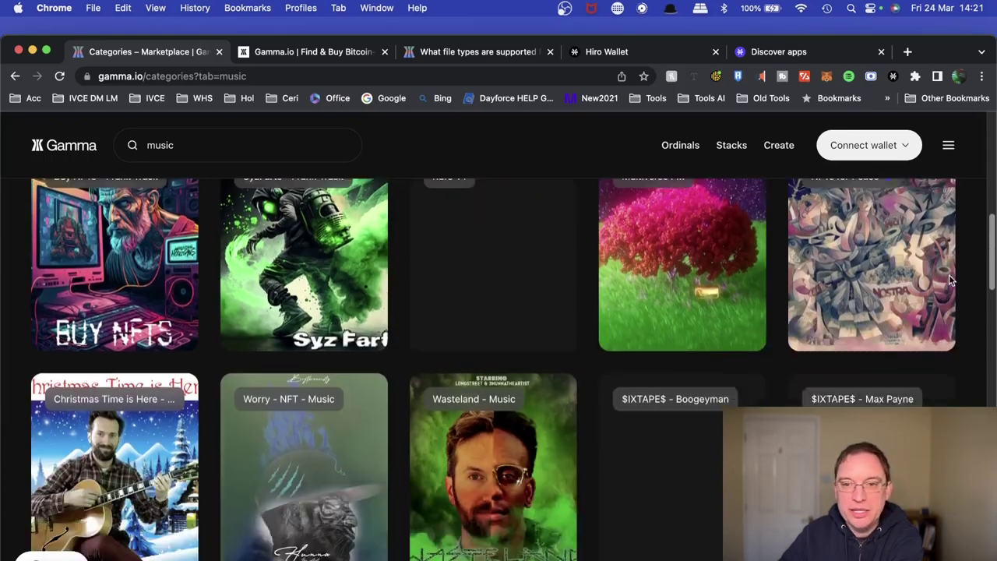
scroll(947, 270, "down", 15)
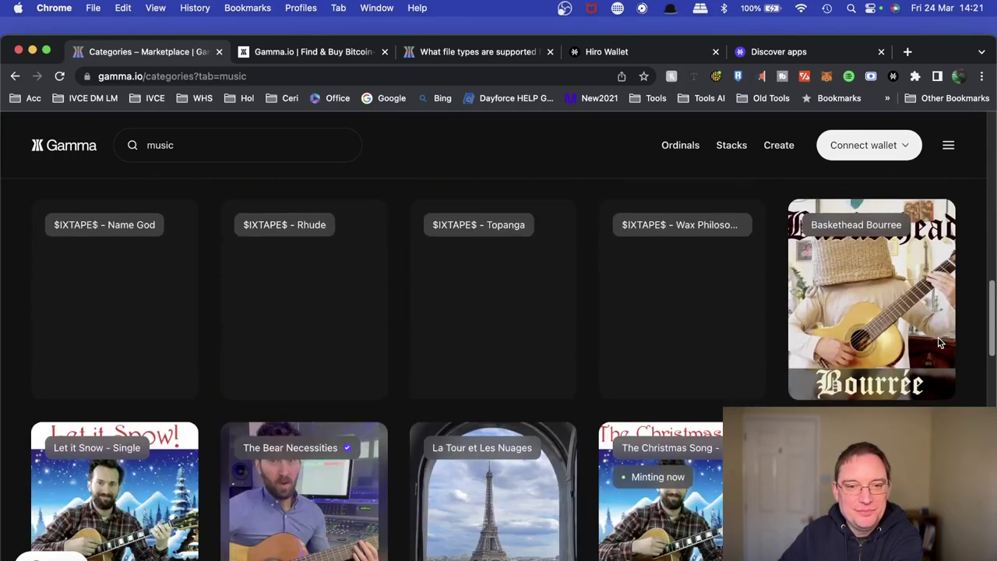
scroll(939, 381, "up", 5)
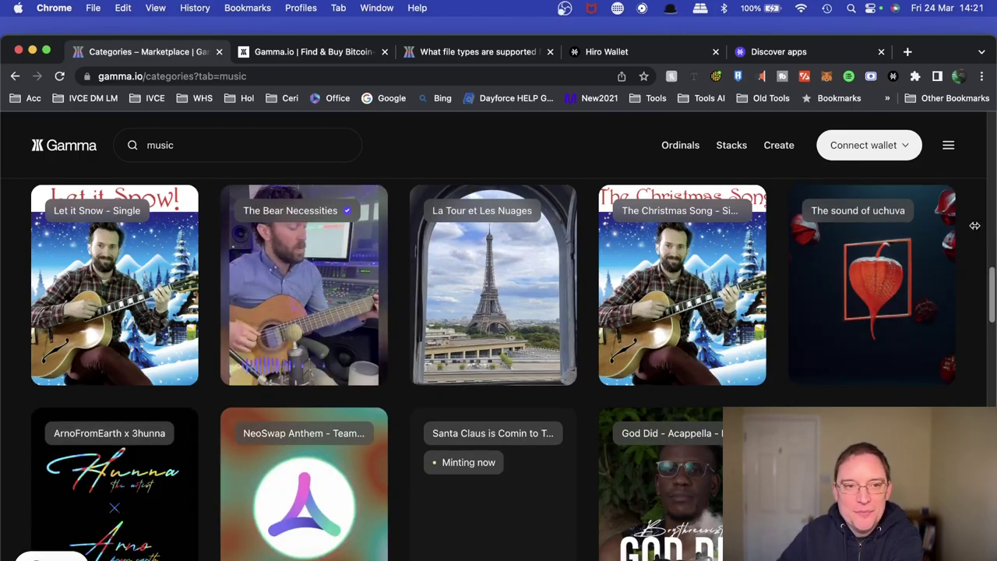
scroll(970, 195, "up", 15)
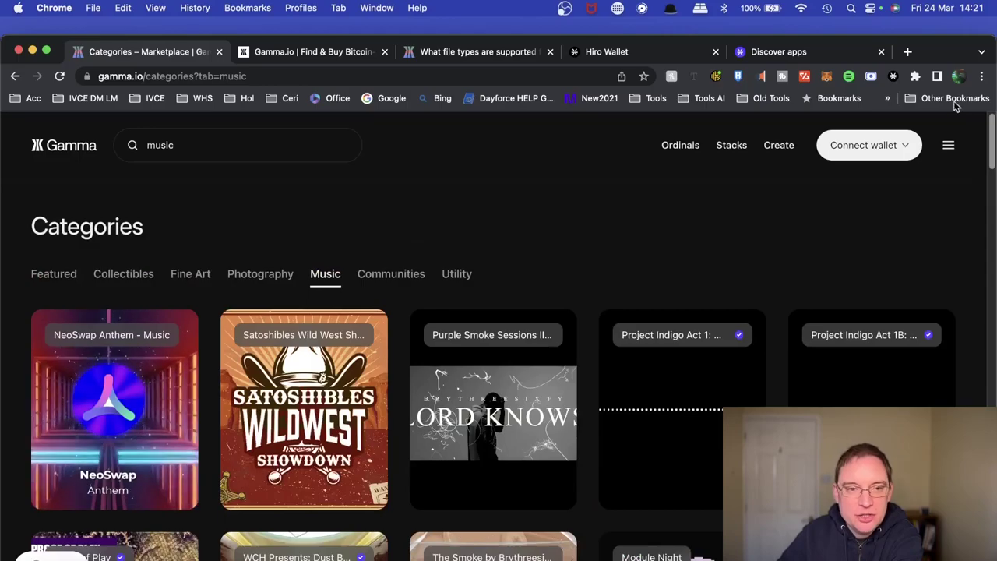
scroll(970, 384, "down", 15)
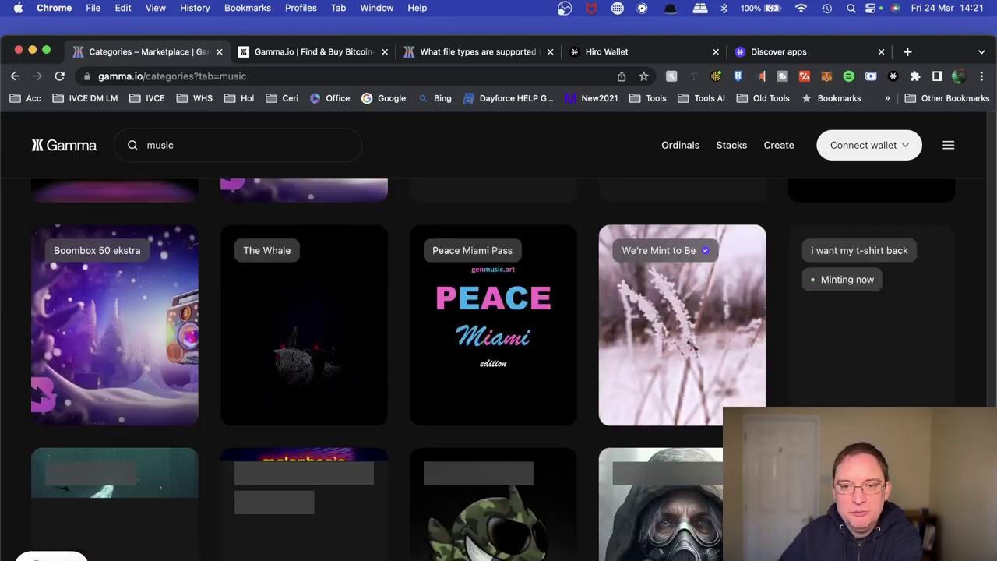
scroll(498, 335, "down", 6)
scroll(670, 365, "up", 4)
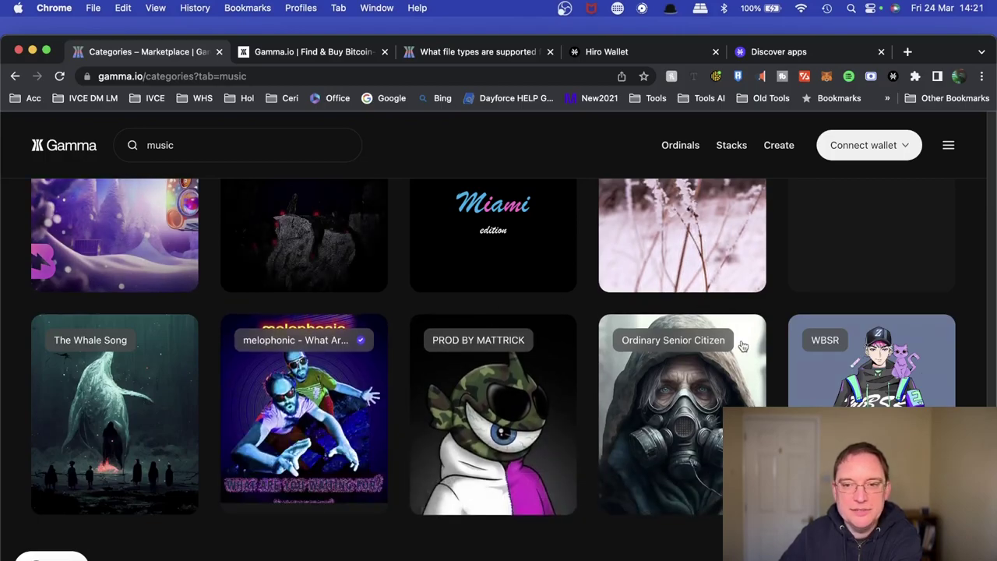
scroll(792, 403, "down", 5)
scroll(777, 389, "up", 8)
scroll(776, 392, "up", 10)
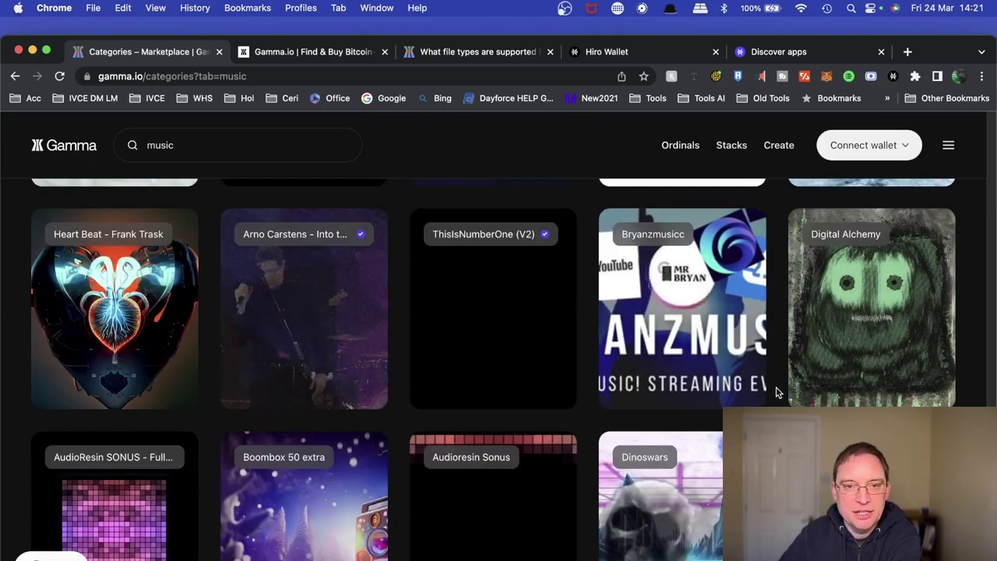
scroll(771, 391, "up", 10)
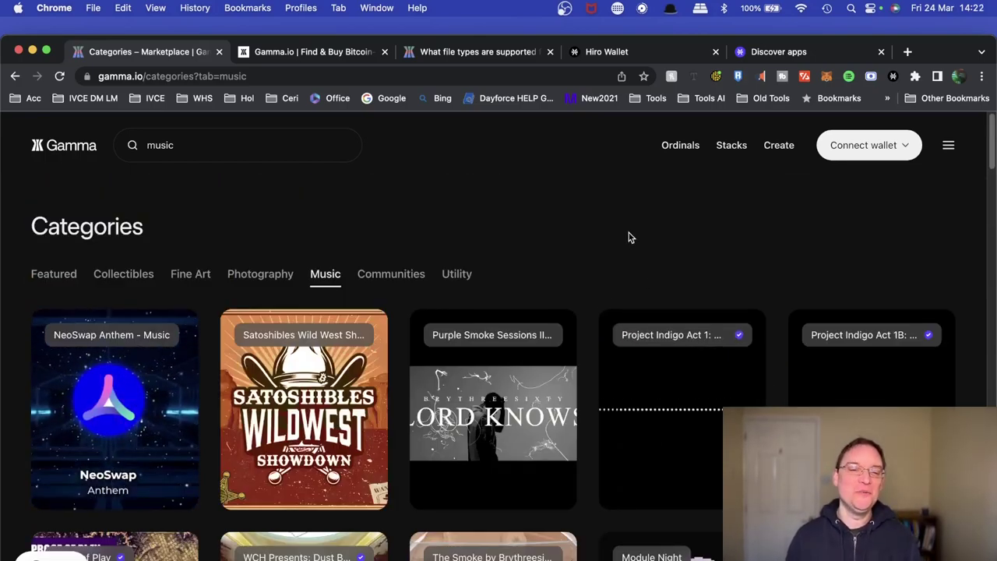
View the NeoSwap Anthem - Music collection and its #1 item, then go back.
left_click(106, 414)
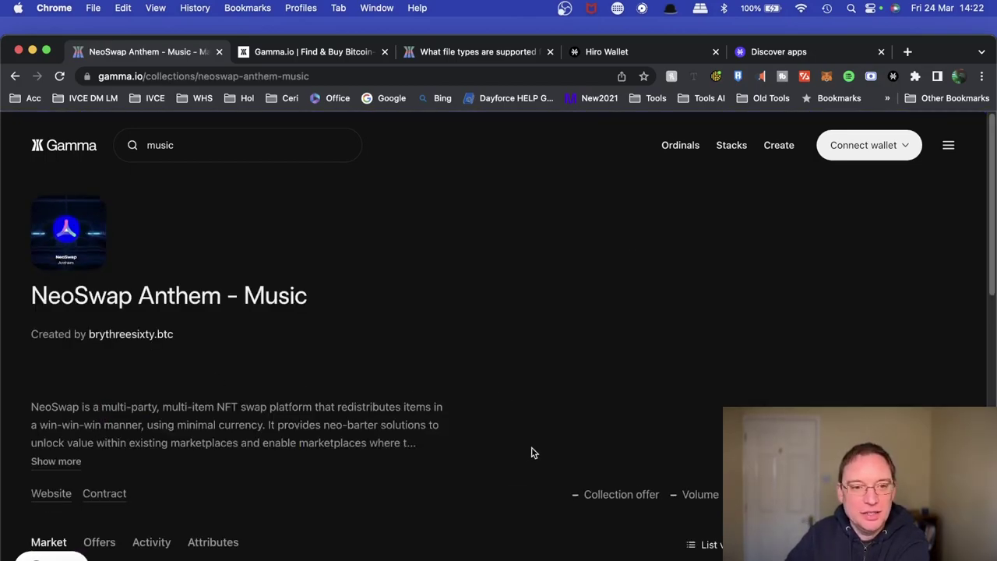
scroll(451, 458, "down", 5)
mouse_move(180, 325)
left_click(194, 329)
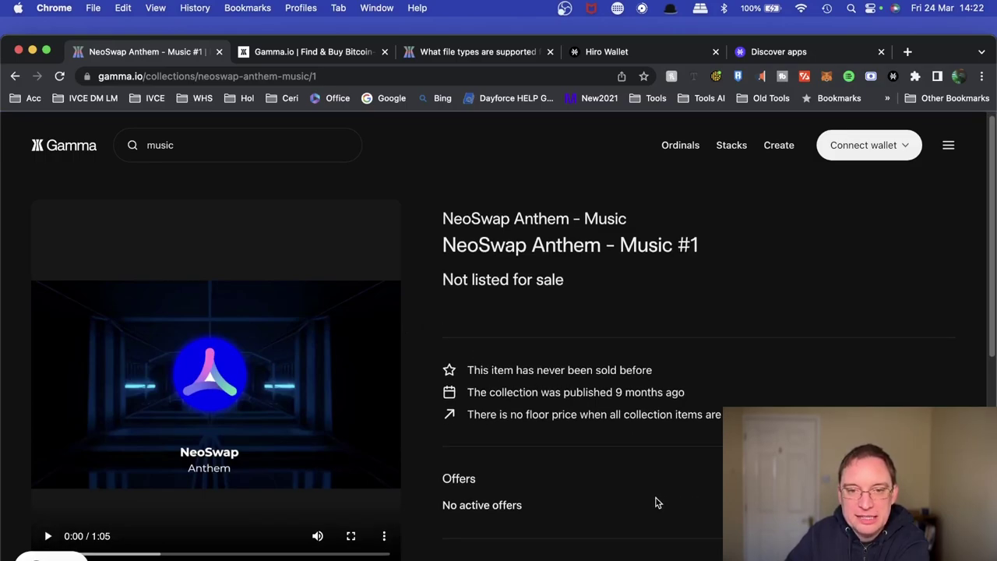
scroll(655, 505, "down", 5)
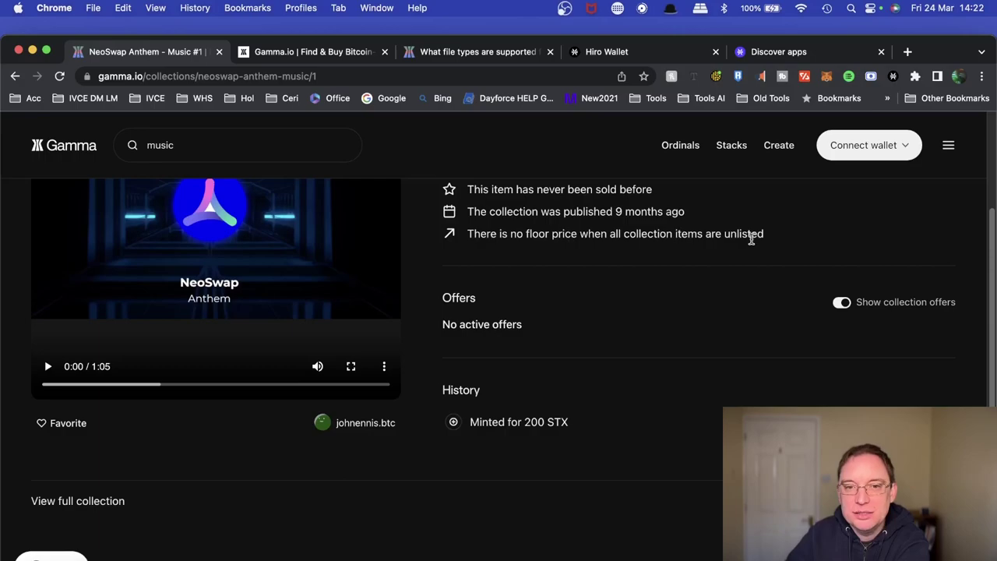
scroll(599, 468, "down", 4)
scroll(234, 359, "up", 10)
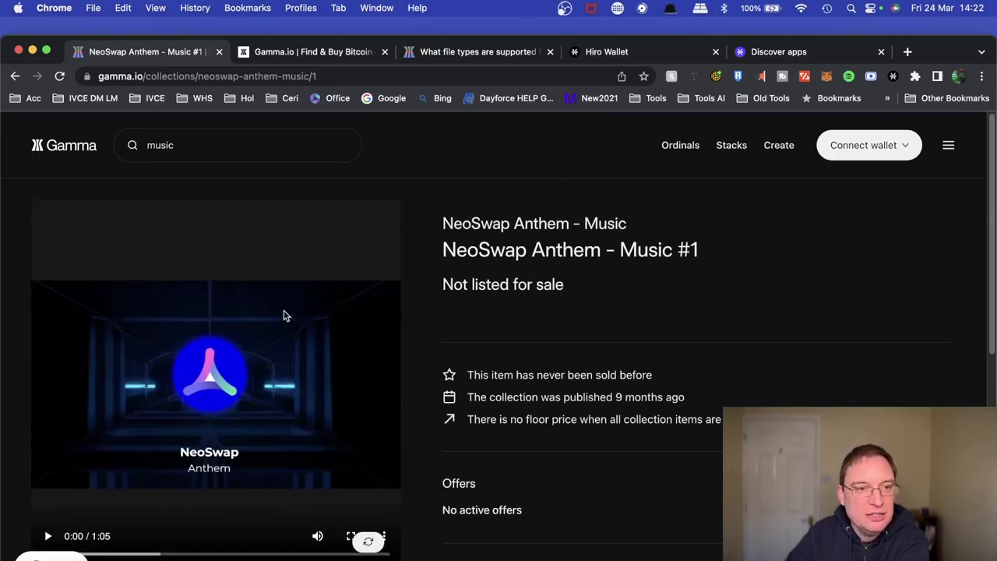
left_click(16, 76)
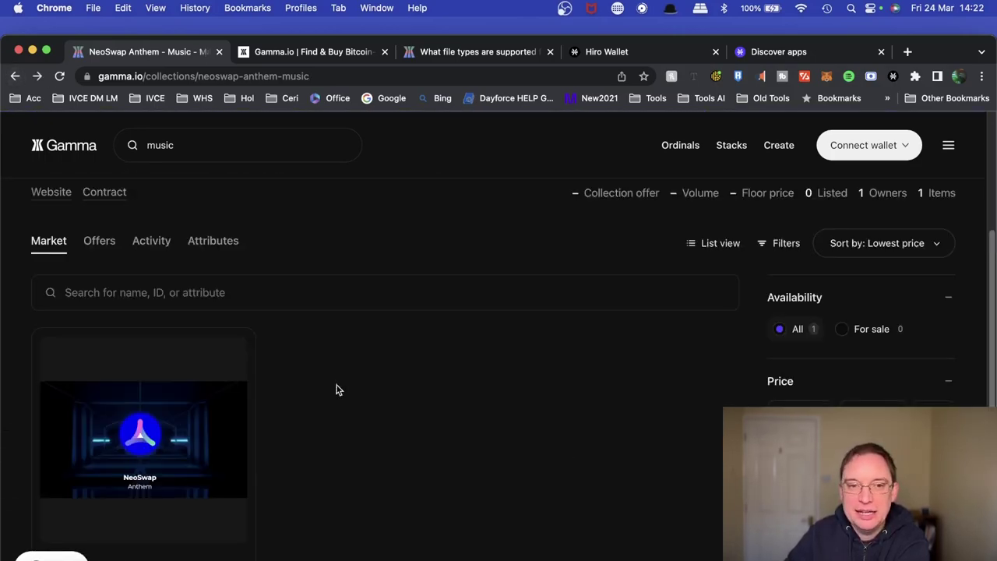
View the 'Iced Out' item, last sold for 1,021 STX, then return to the ArnoFromEarth x 3hunna collection.
left_click(16, 76)
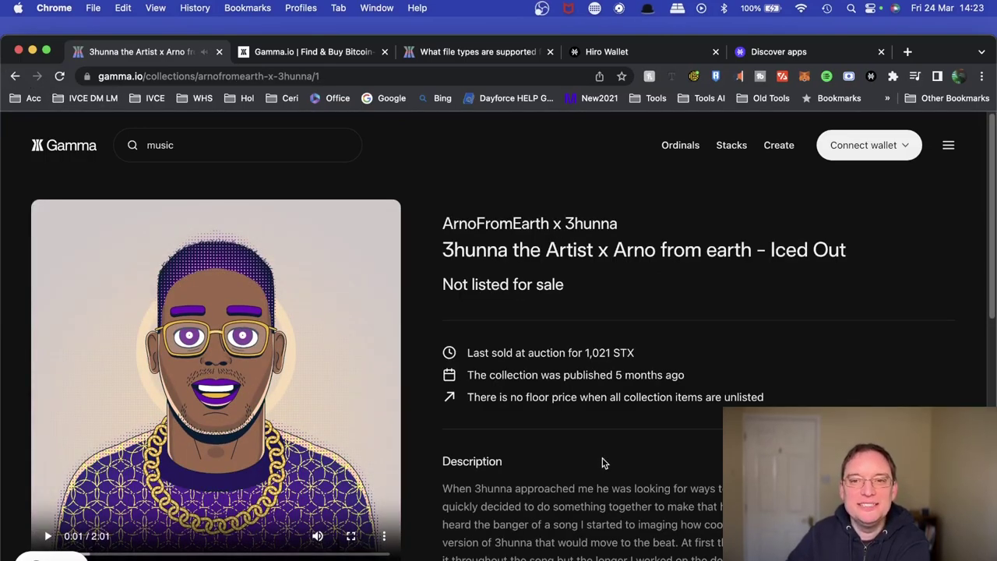
scroll(602, 463, "down", 5)
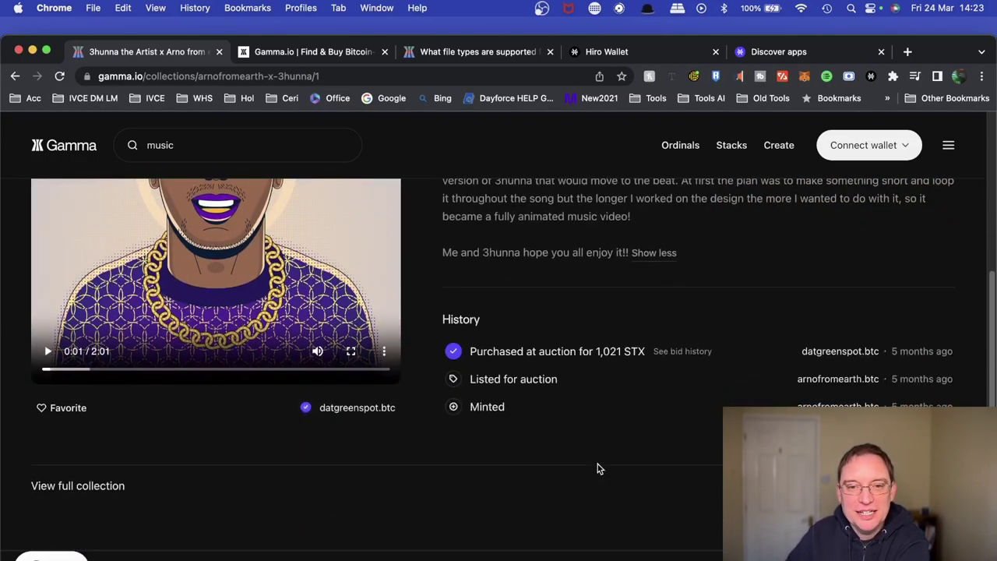
scroll(598, 465, "down", 4)
scroll(597, 467, "up", 7)
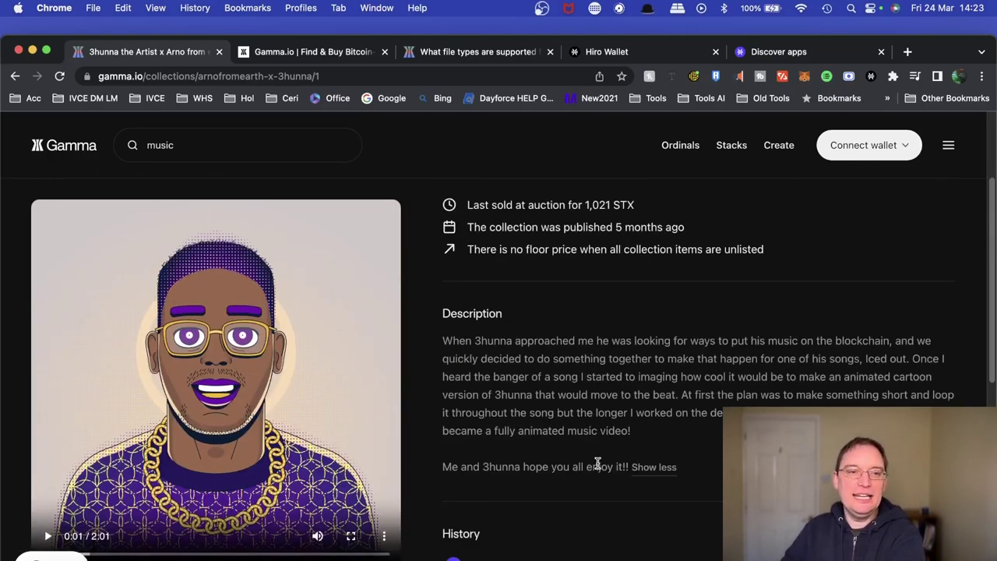
scroll(597, 467, "down", 5)
scroll(598, 467, "up", 7)
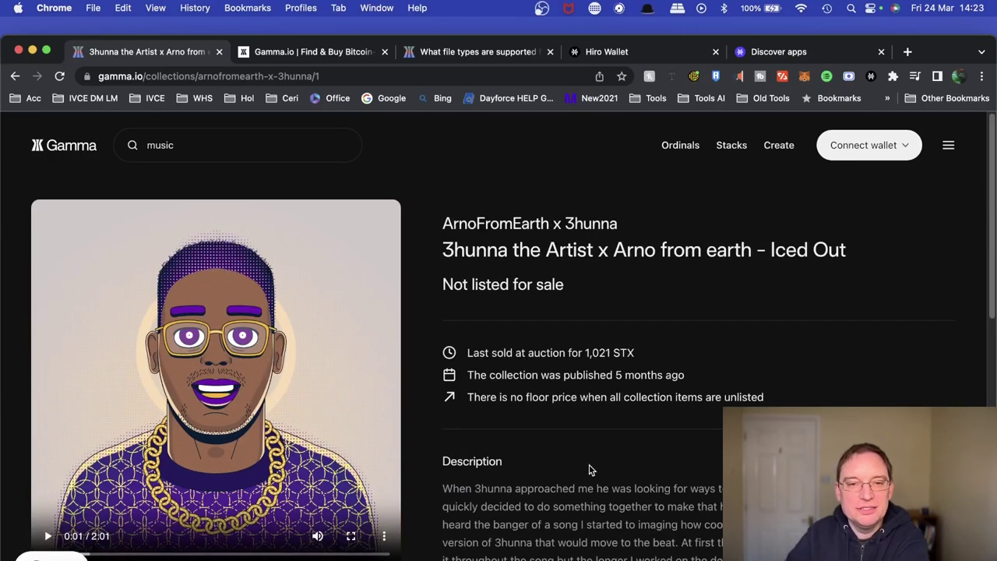
left_click(15, 76)
left_click(15, 76)
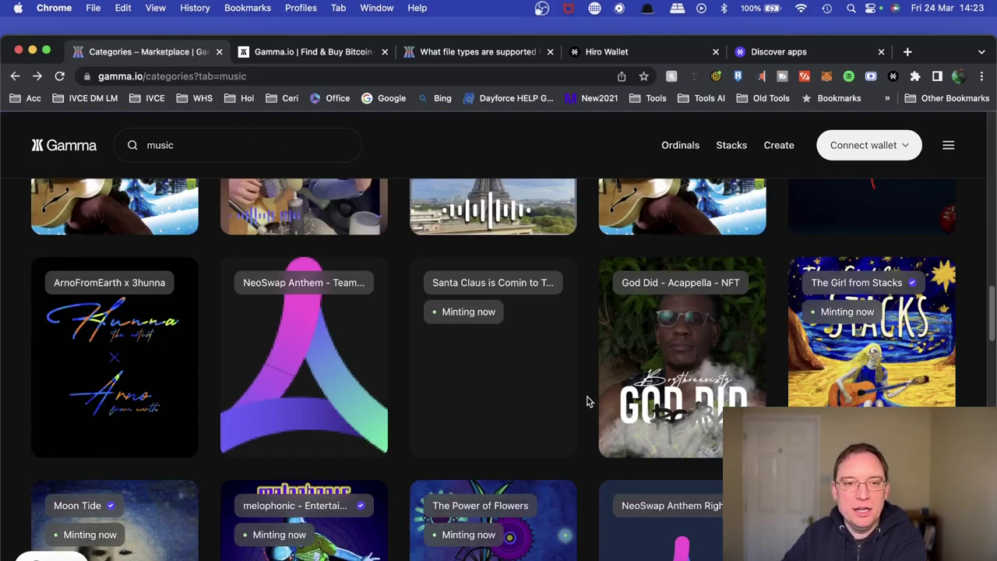
scroll(596, 468, "down", 5)
scroll(594, 468, "down", 4)
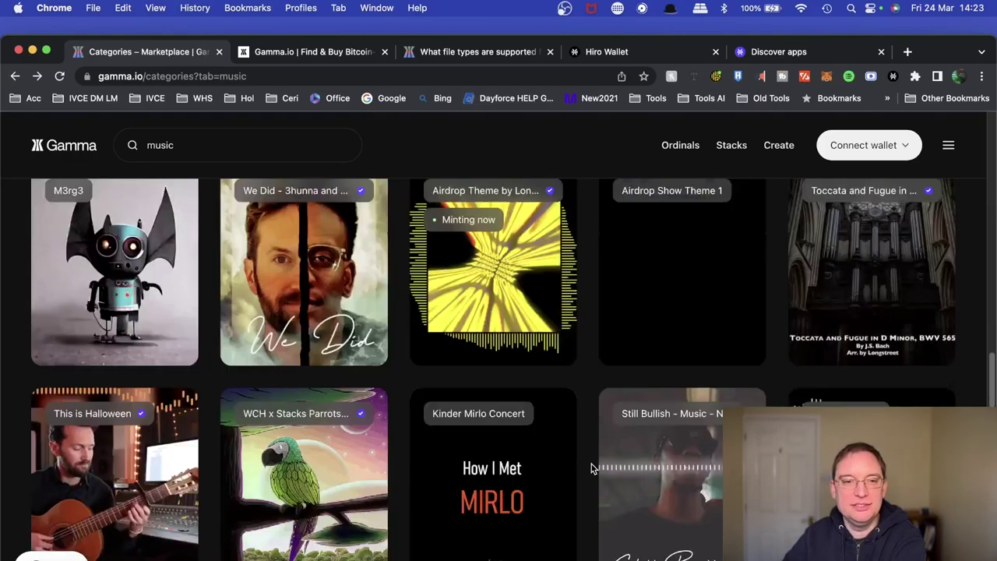
scroll(590, 468, "down", 4)
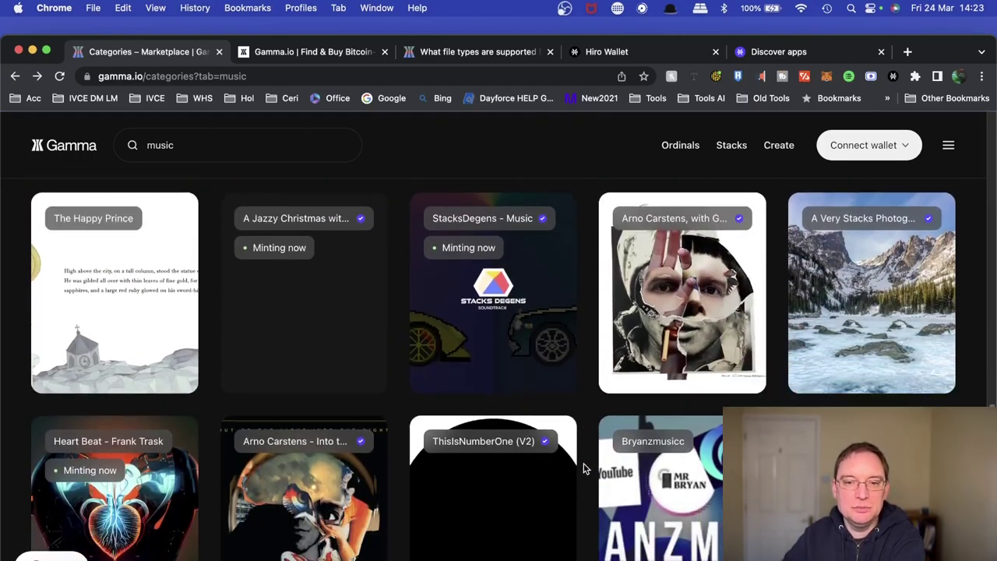
scroll(586, 468, "down", 3)
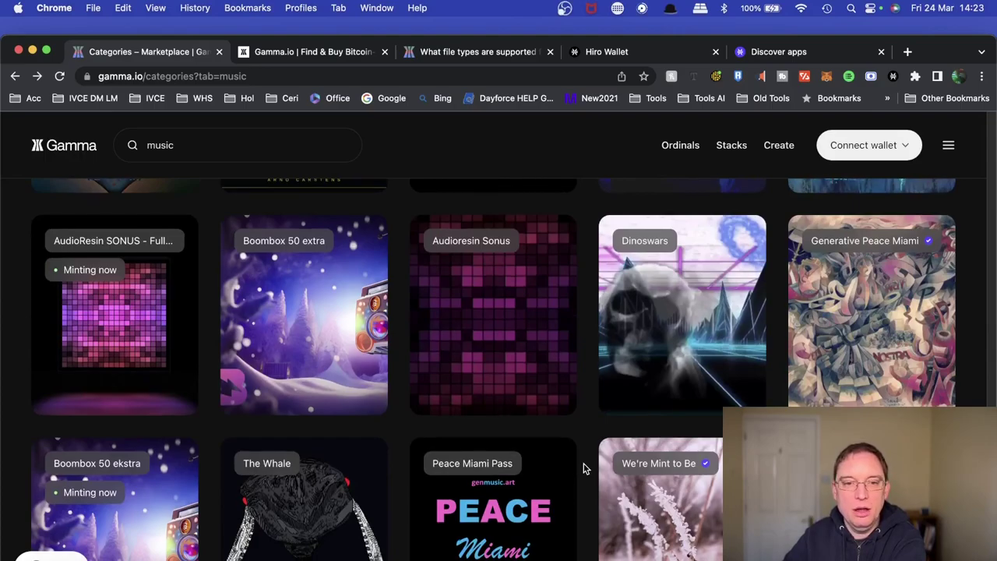
scroll(586, 468, "down", 2)
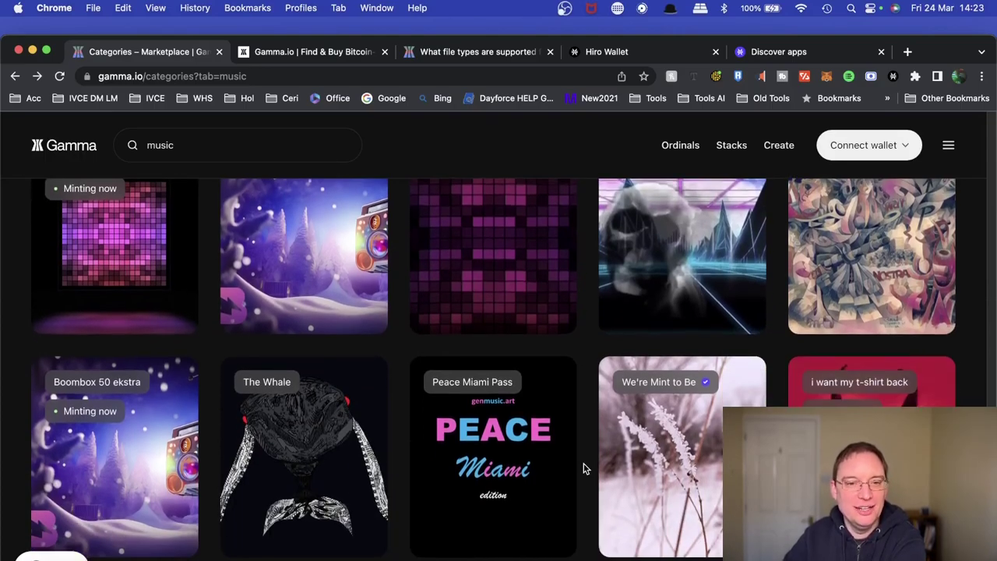
scroll(586, 468, "down", 3)
scroll(585, 469, "down", 3)
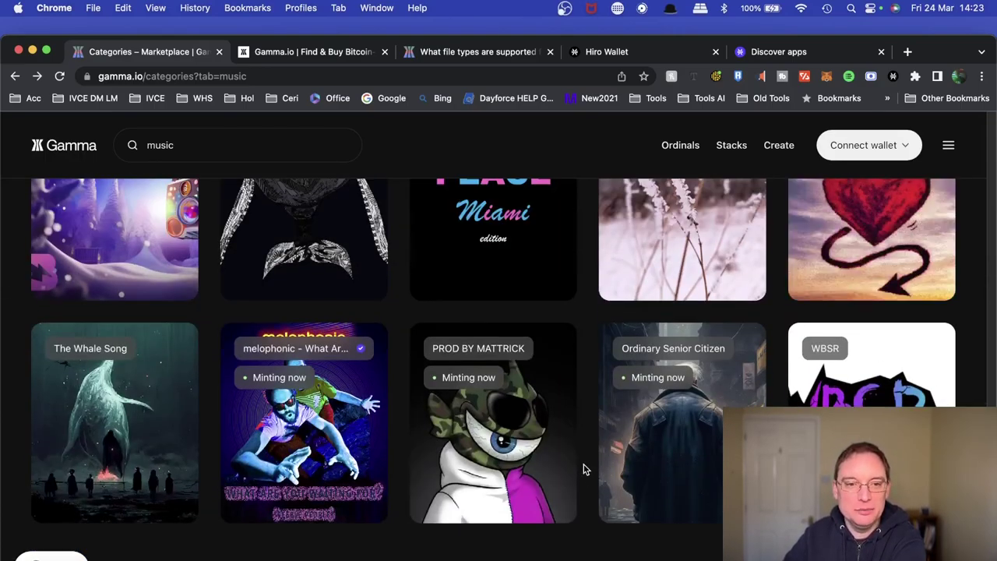
scroll(586, 469, "down", 3)
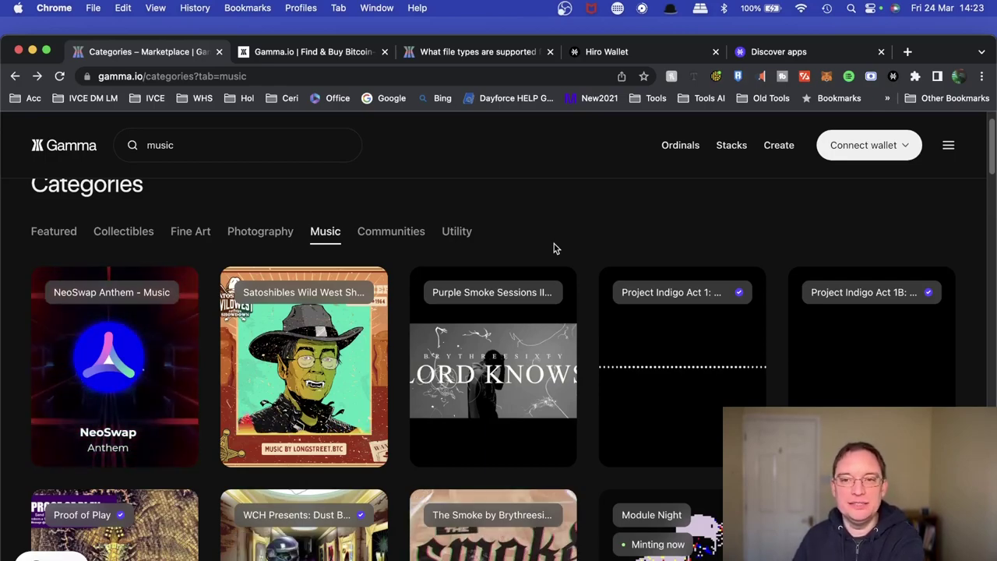
scroll(583, 262, "down", 3)
scroll(582, 262, "down", 3)
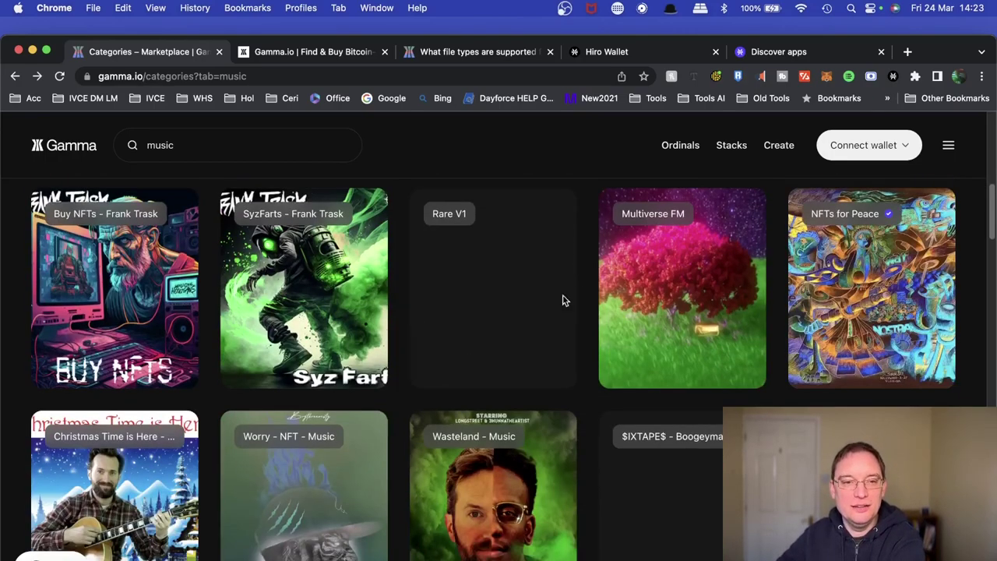
mouse_move(63, 305)
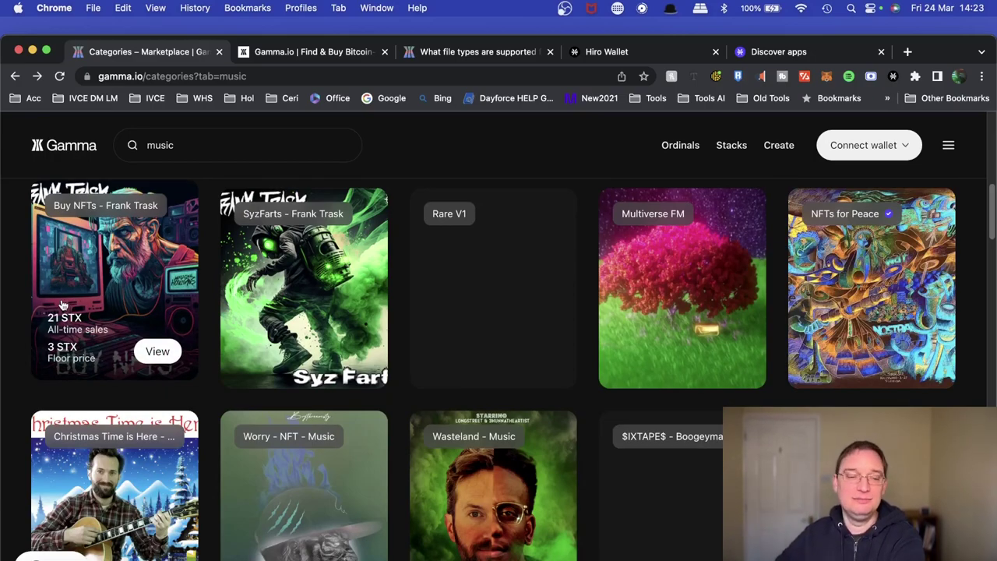
scroll(63, 306, "down", 1)
scroll(410, 396, "down", 5)
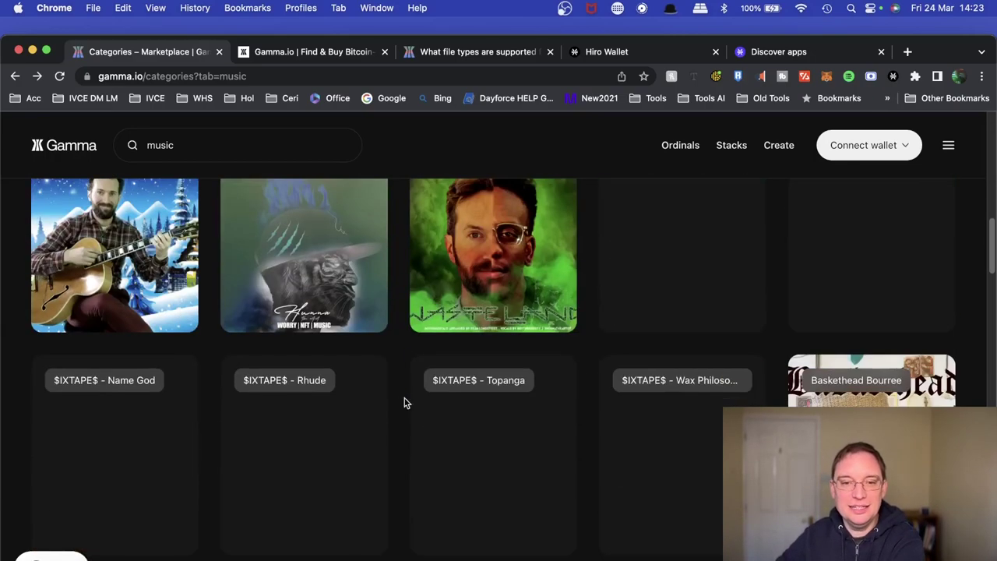
scroll(447, 434, "down", 5)
scroll(446, 434, "down", 5)
scroll(420, 425, "down", 1)
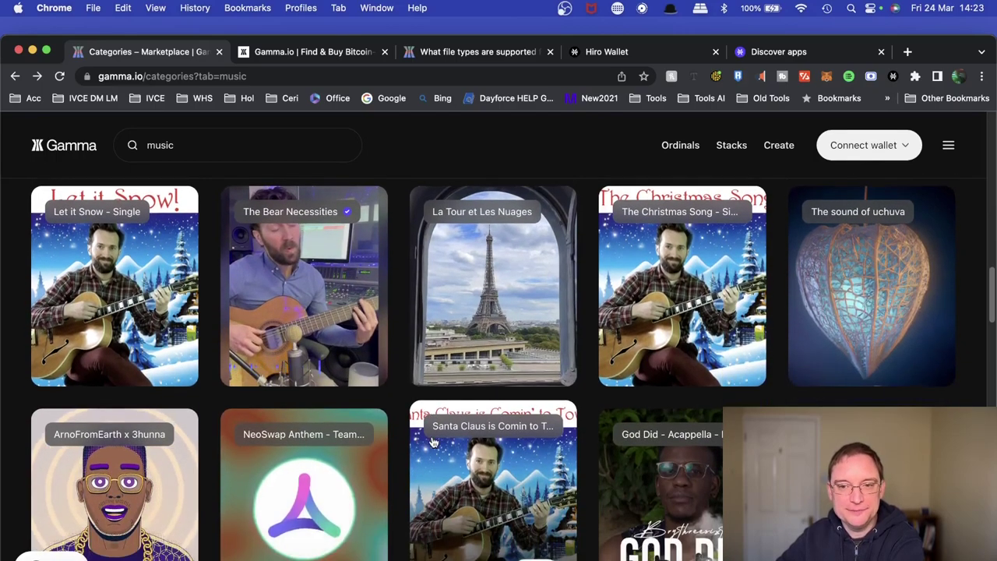
Open The Bear Necessities collection page and browse it.
left_click(300, 237)
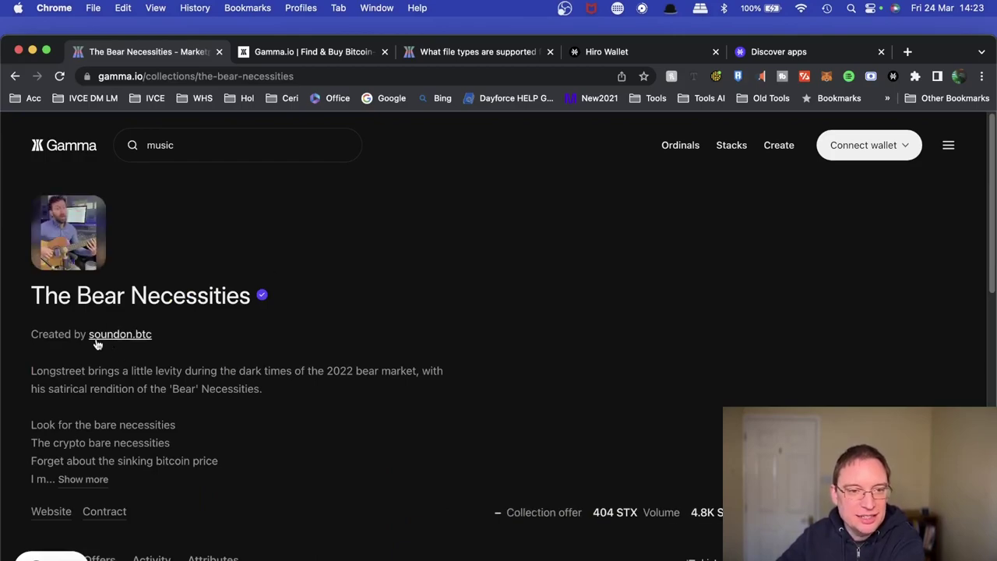
scroll(403, 438, "down", 5)
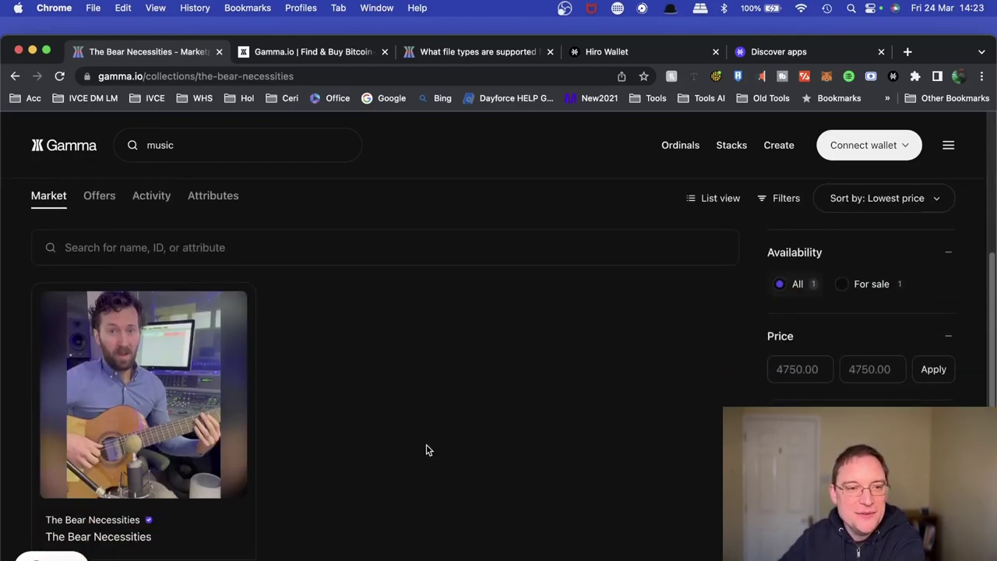
scroll(426, 449, "down", 2)
scroll(426, 450, "up", 6)
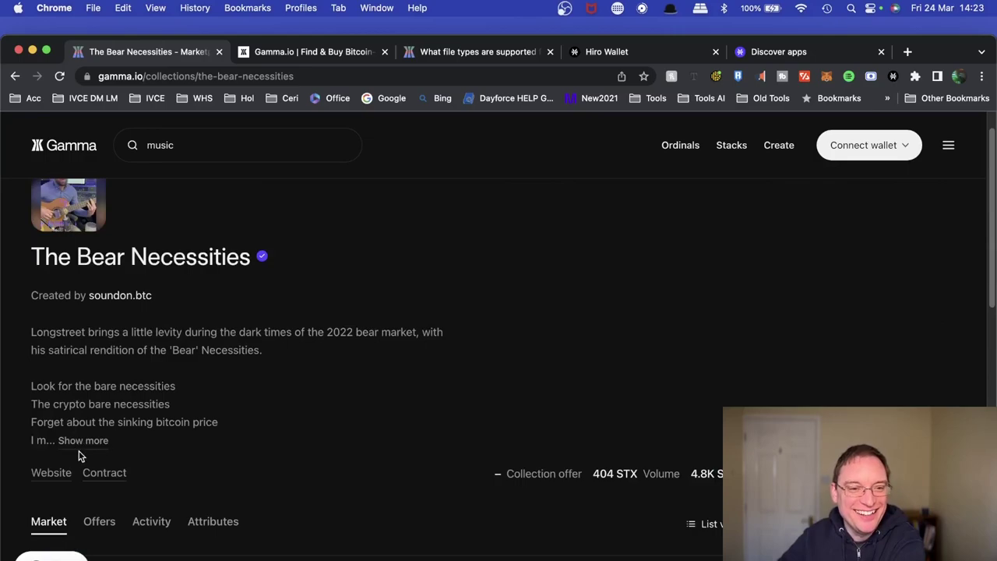
scroll(342, 436, "down", 5)
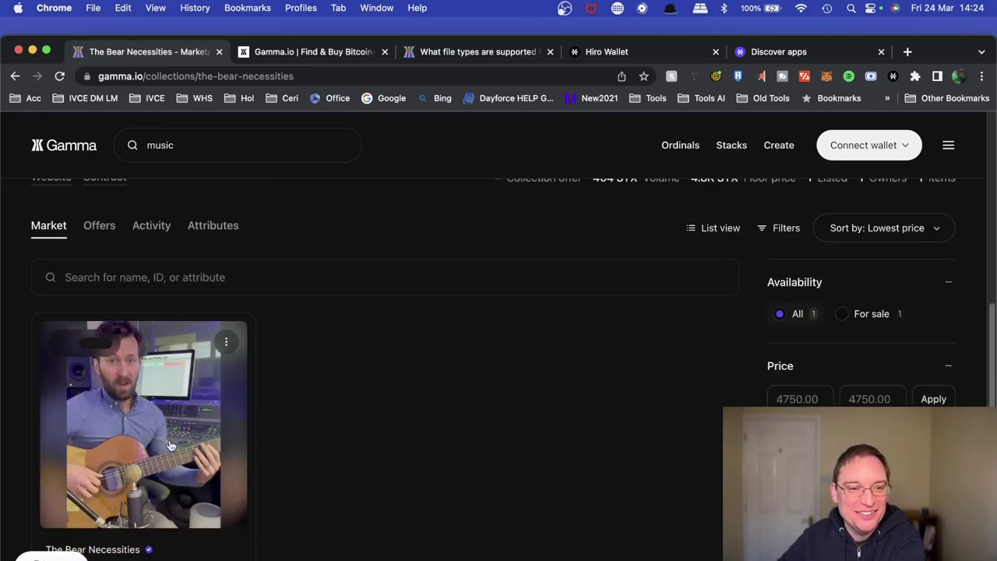
scroll(98, 381, "up", 5)
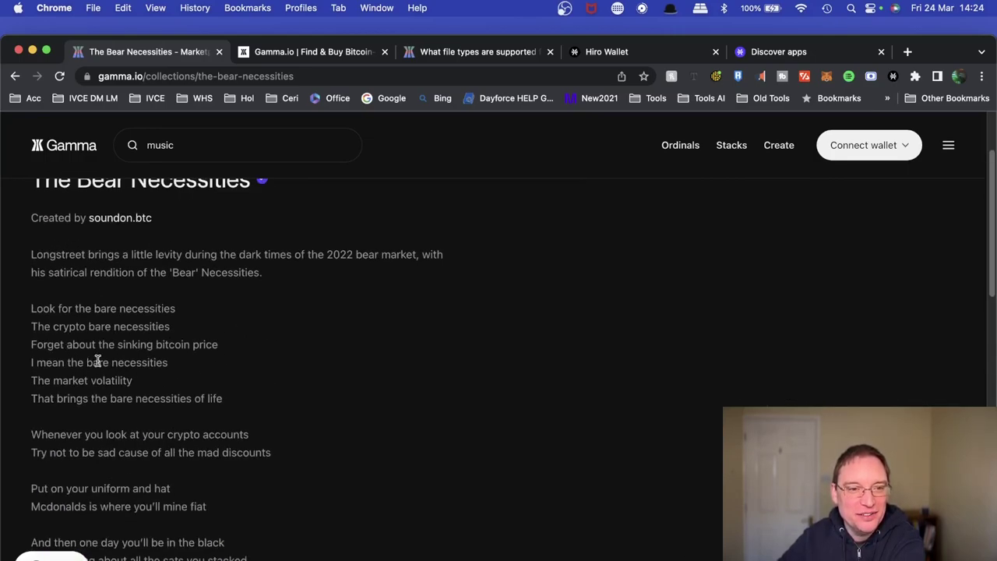
scroll(208, 434, "down", 7)
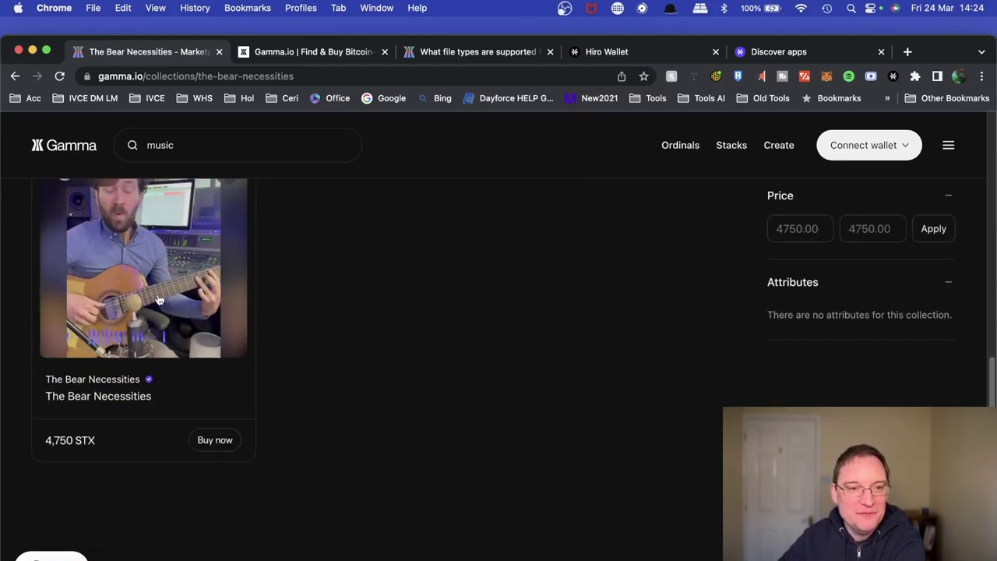
Open The Bear Necessities item listed for 4,750 STX and pause its video at 0:15.
left_click(158, 299)
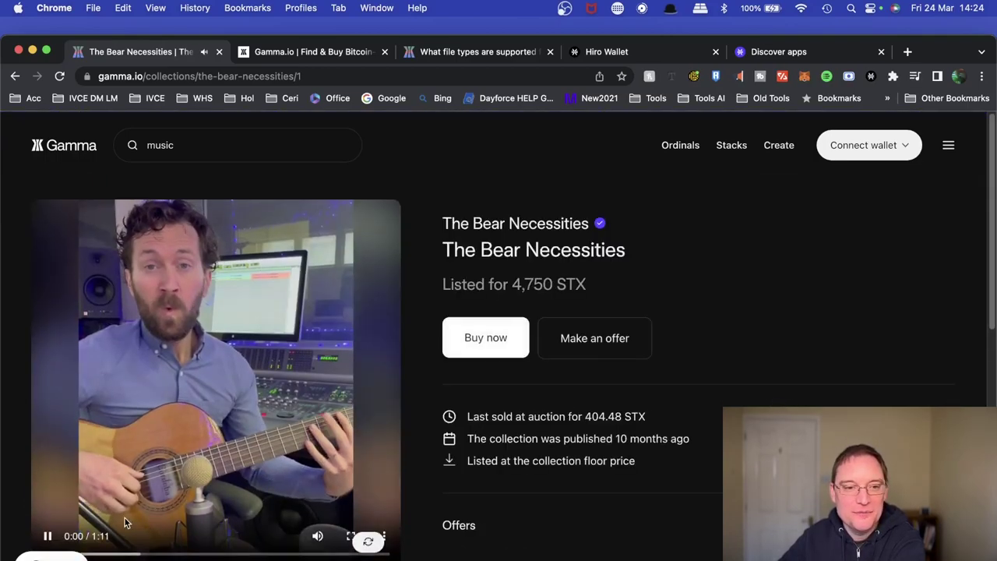
left_click(92, 552)
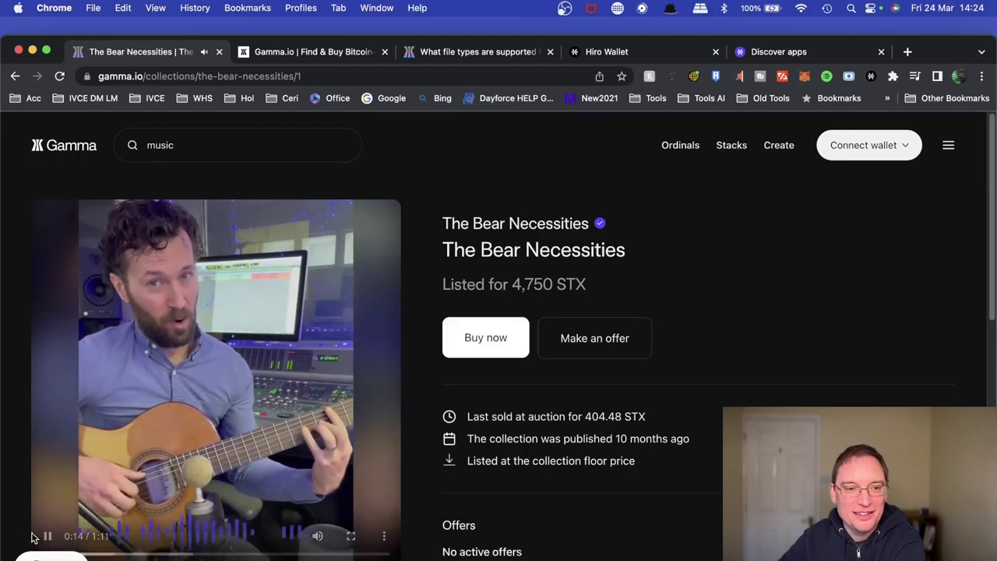
left_click(46, 536)
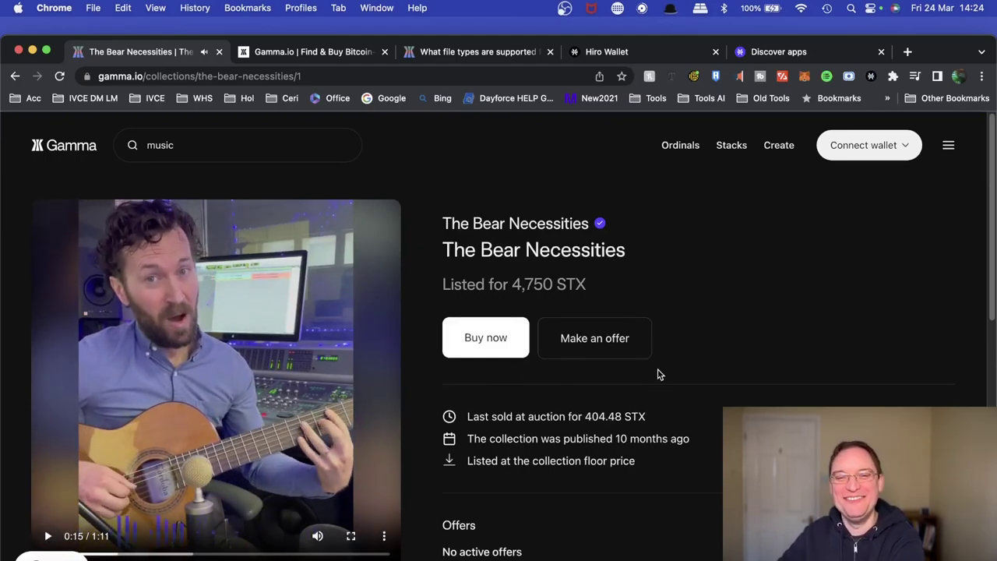
scroll(640, 413, "down", 1)
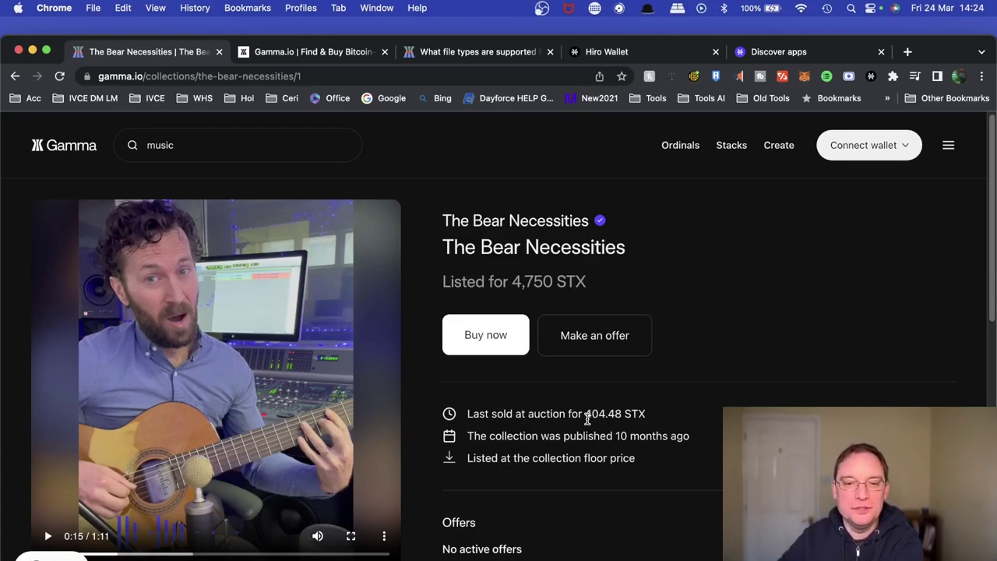
Highlight the 404.48 STX last auction price, then scroll down to the History list.
double_click(627, 415)
left_click_drag(621, 413, 564, 414)
left_click(656, 465)
scroll(656, 465, "down", 3)
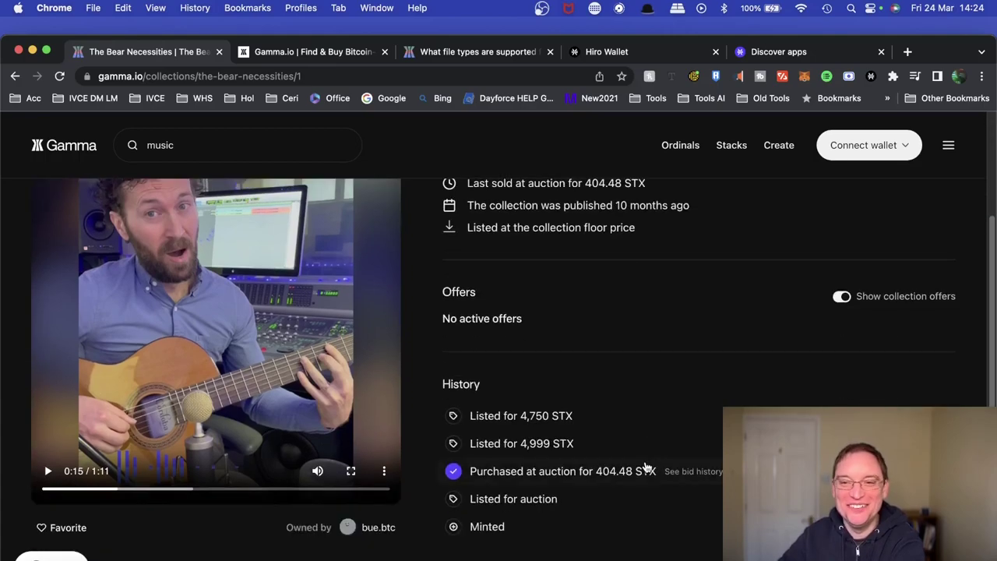
scroll(641, 468, "down", 1)
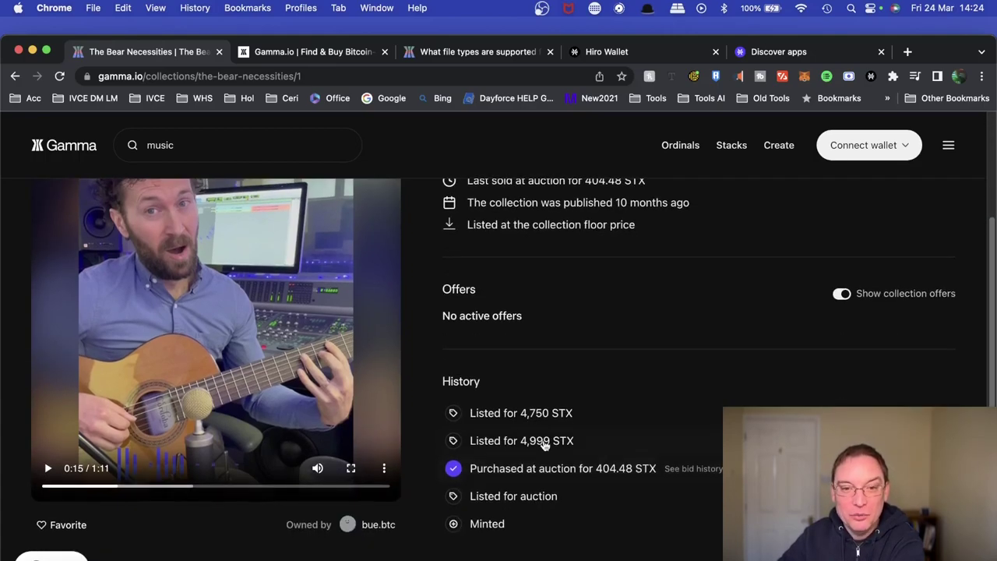
scroll(643, 423, "down", 4)
scroll(564, 314, "up", 4)
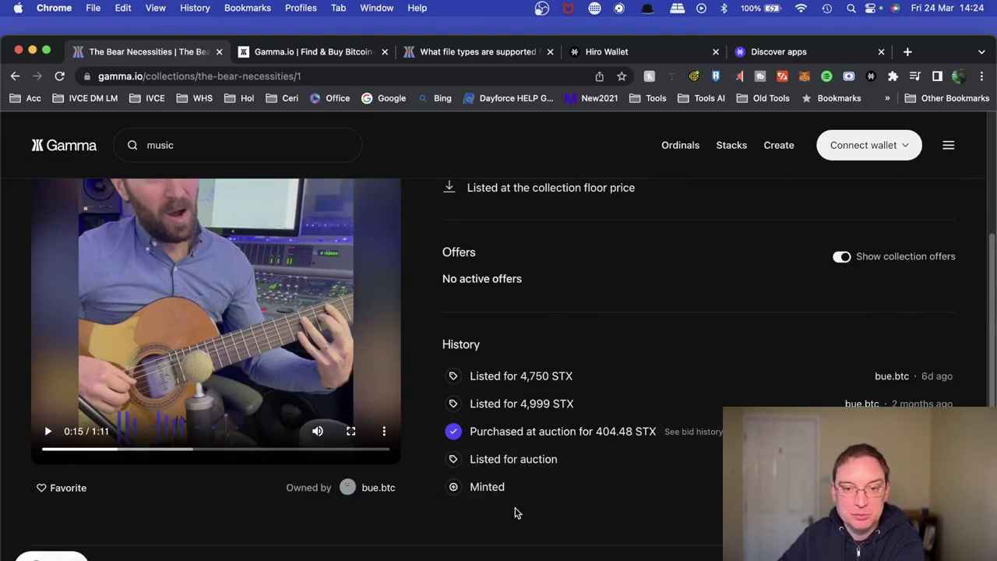
scroll(546, 452, "down", 3)
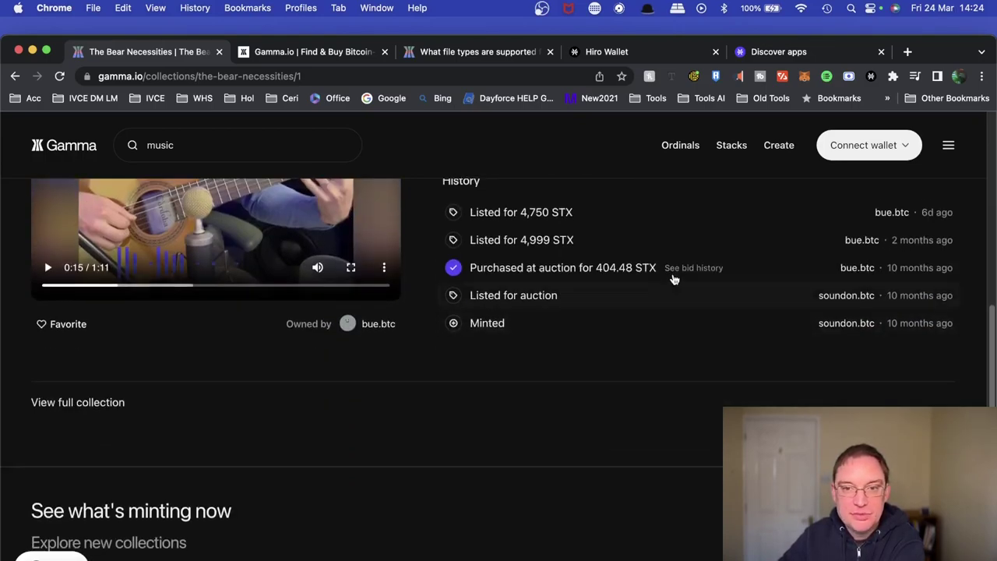
left_click(686, 269)
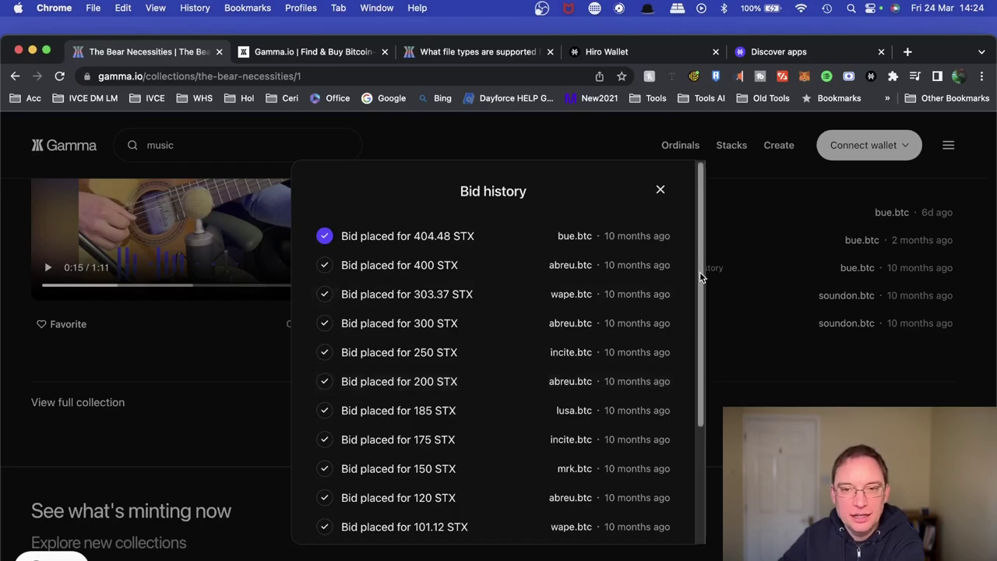
left_click_drag(701, 273, 678, 408)
left_click_drag(695, 498, 674, 267)
left_click(660, 190)
scroll(405, 450, "down", 3)
scroll(461, 450, "up", 7)
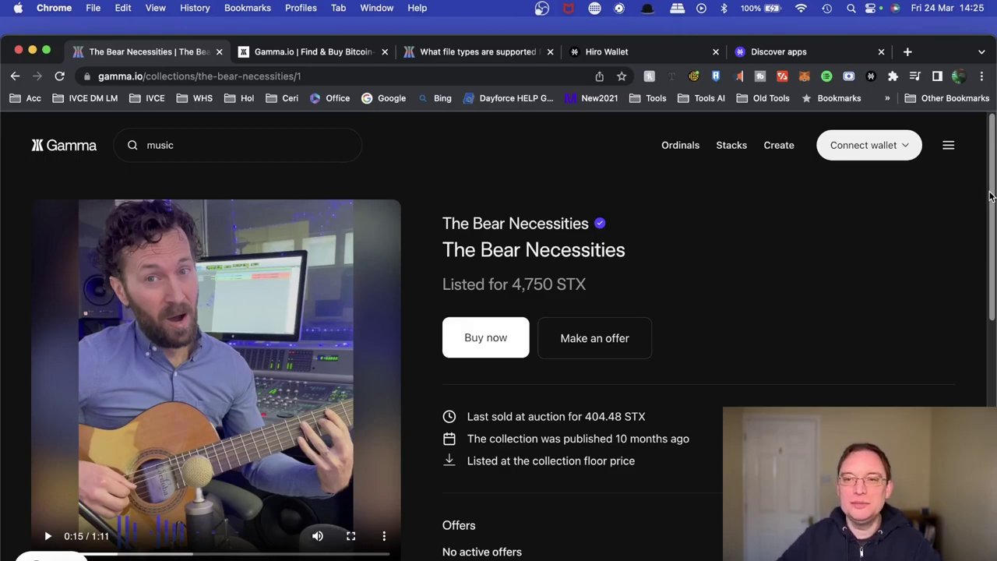
left_click(949, 148)
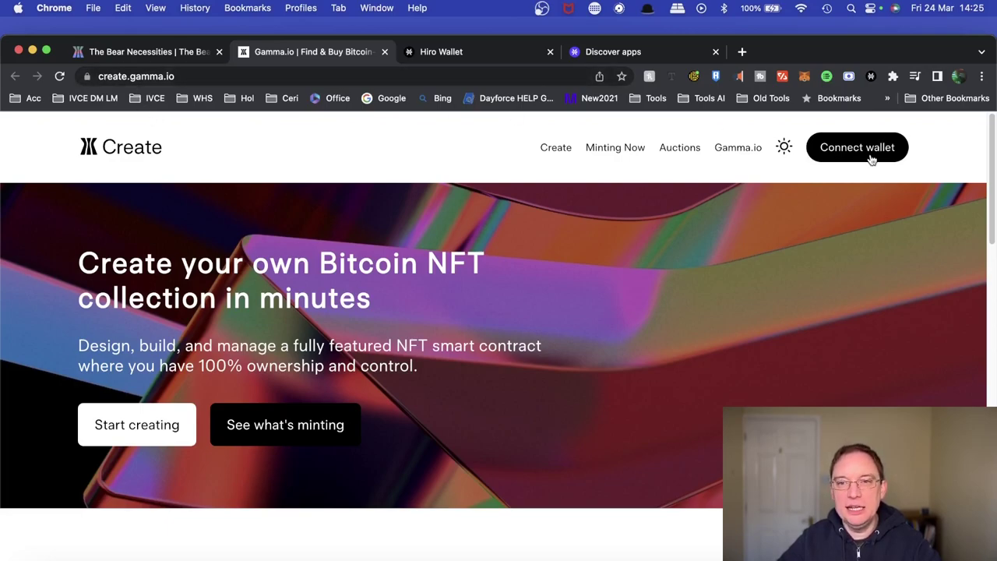
left_click(864, 152)
left_click(490, 358)
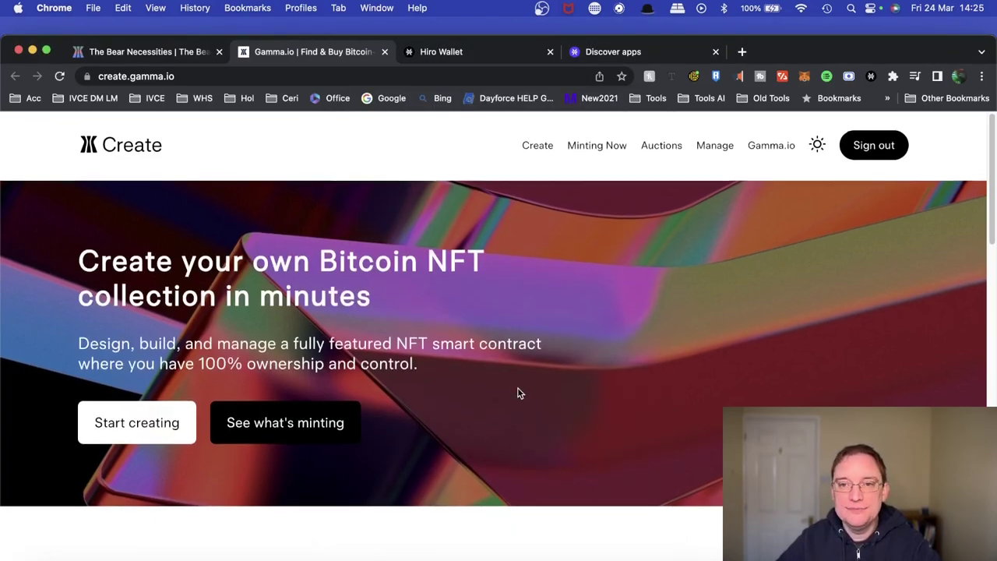
scroll(519, 391, "down", 3)
left_click(158, 176)
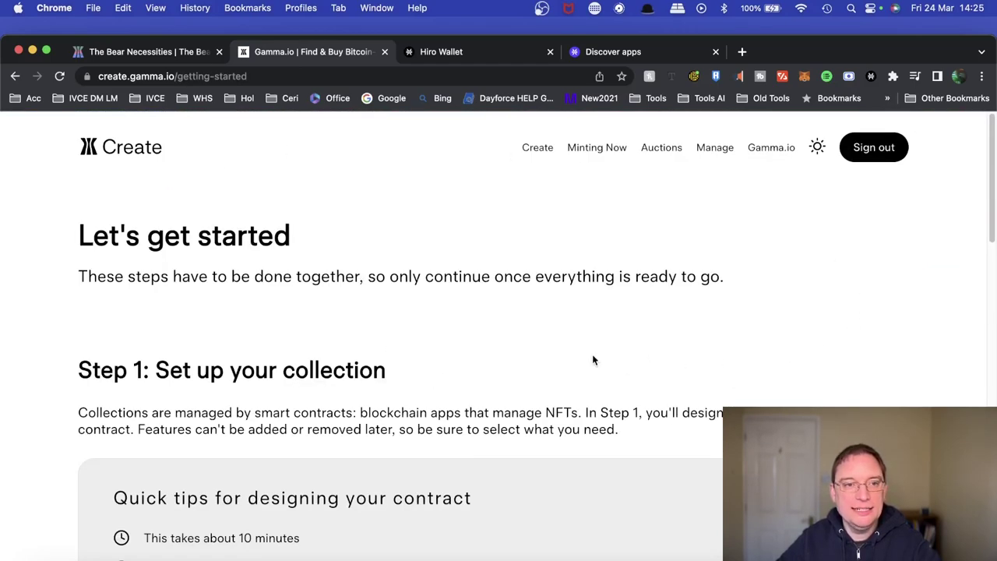
scroll(285, 391, "down", 2)
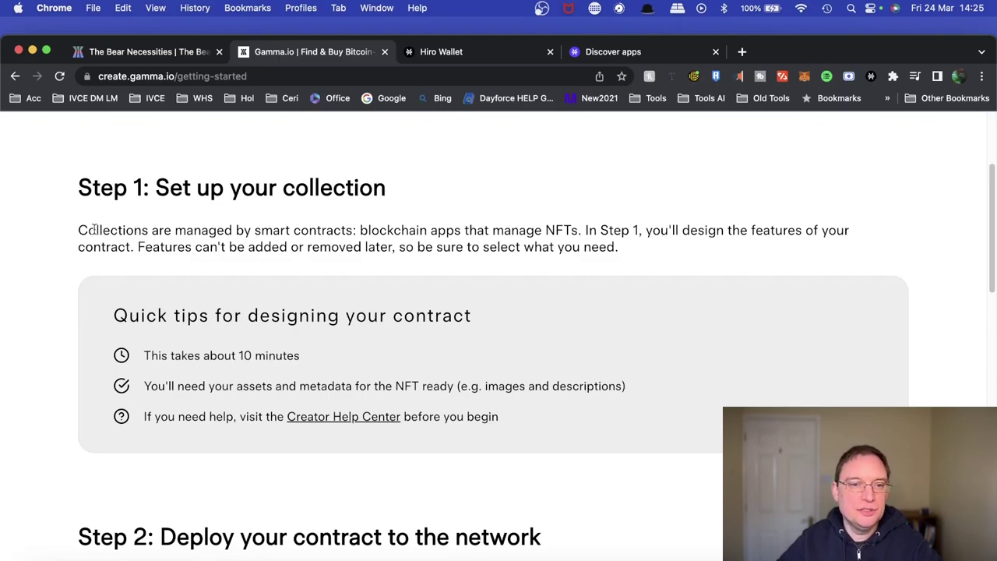
left_click_drag(94, 230, 205, 229)
left_click(202, 224)
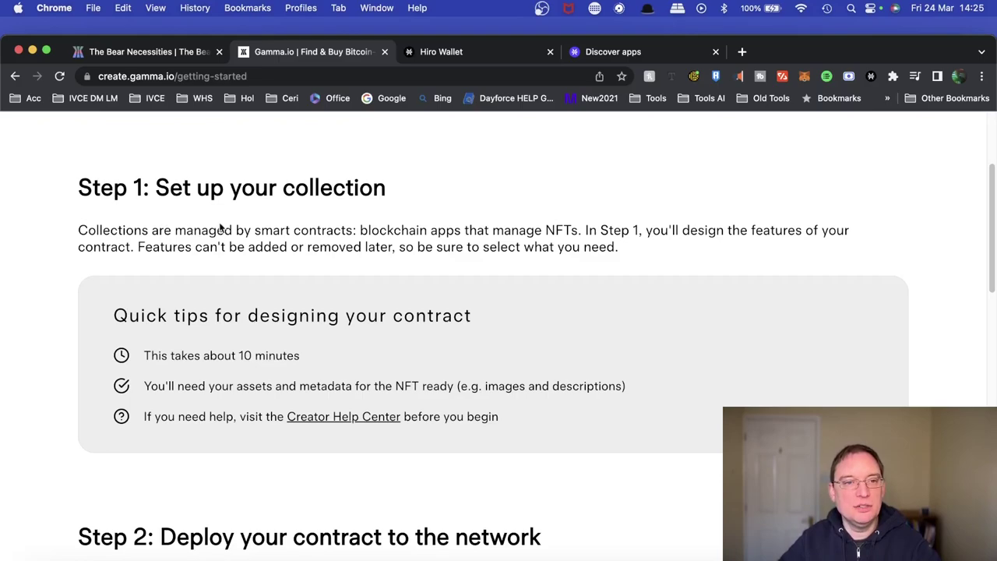
scroll(339, 393, "down", 6)
scroll(351, 327, "up", 2)
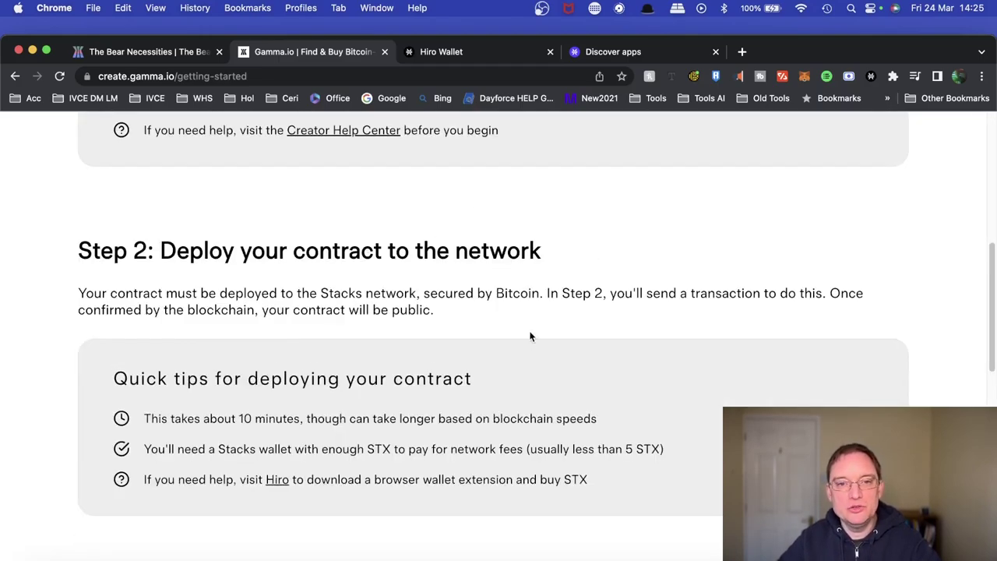
scroll(528, 343, "down", 8)
scroll(528, 347, "up", 3)
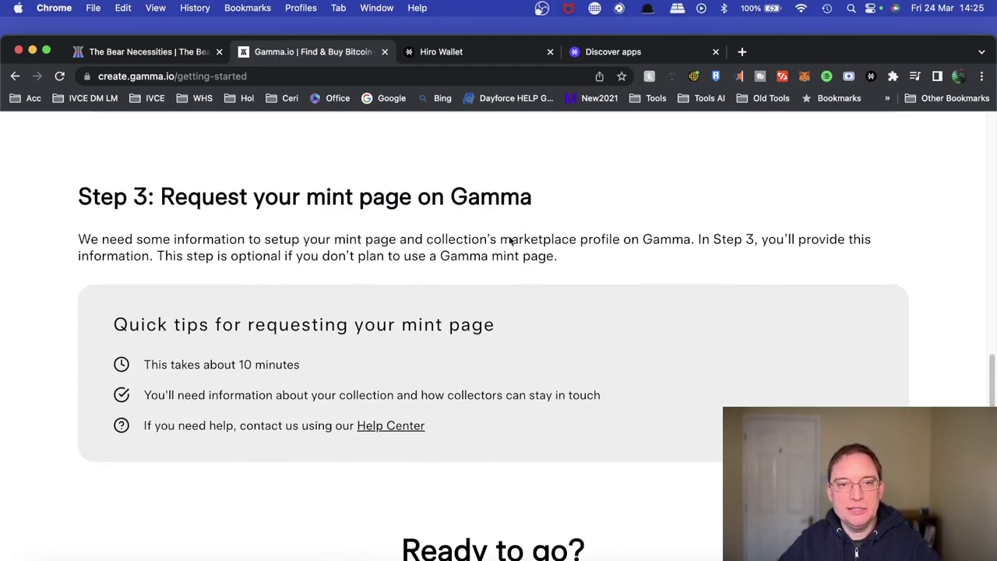
scroll(541, 316, "up", 10)
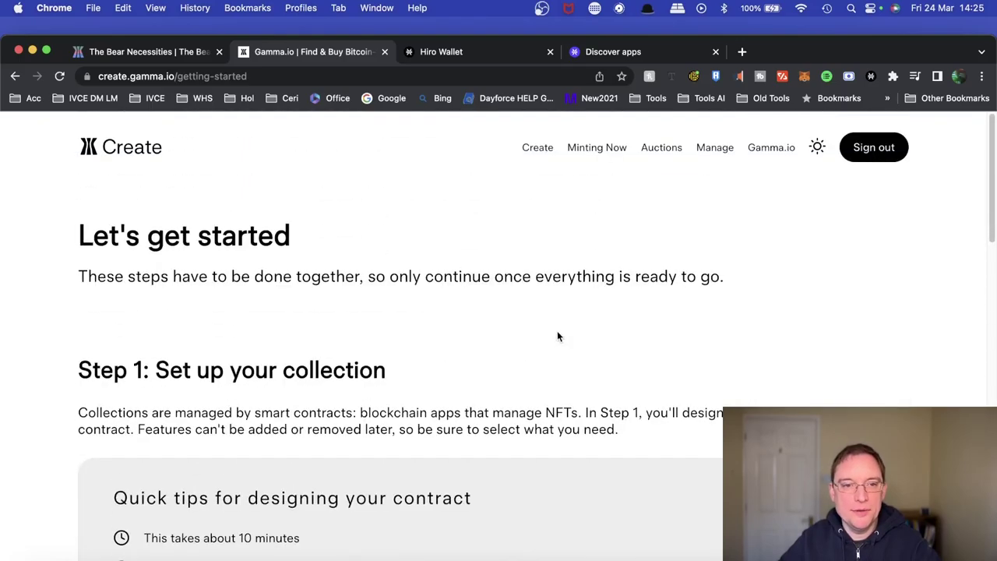
scroll(557, 335, "down", 5)
scroll(549, 337, "up", 3)
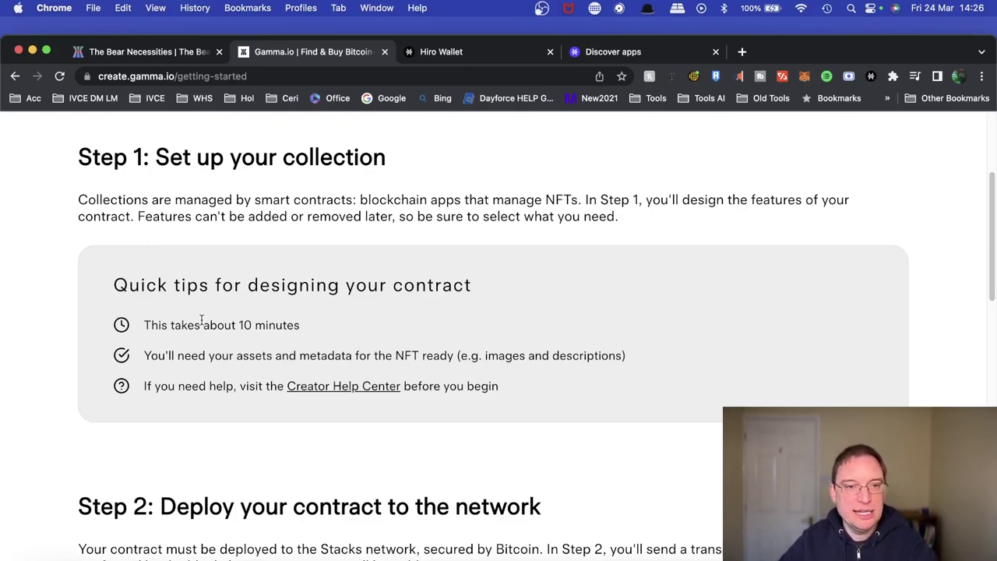
left_click_drag(114, 282, 491, 284)
left_click(491, 285)
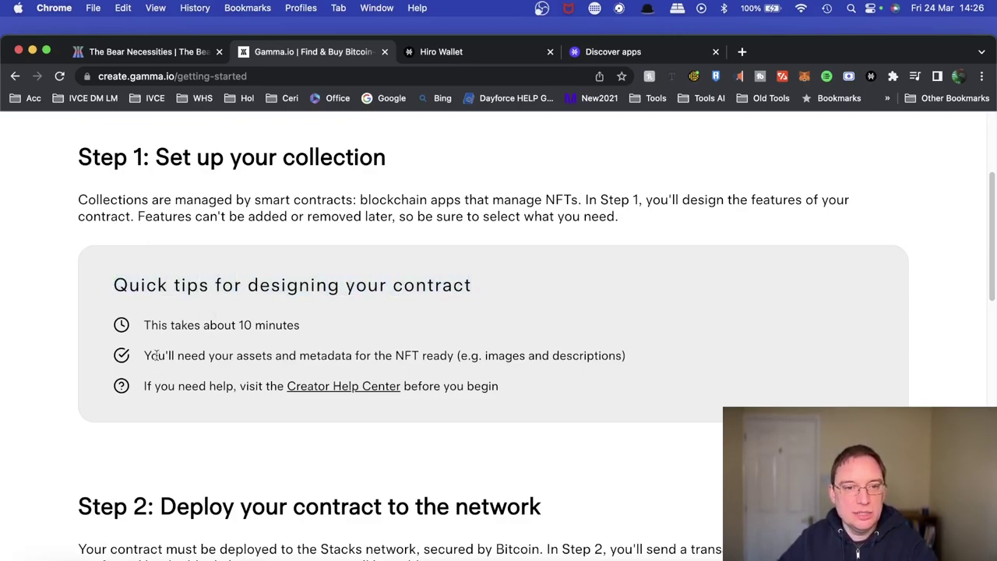
left_click_drag(156, 355, 658, 363)
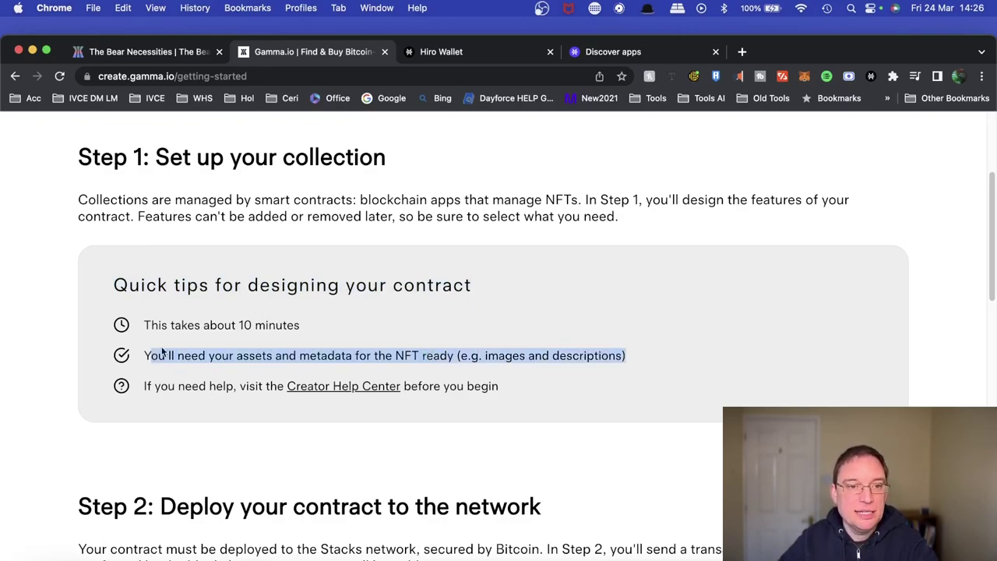
scroll(504, 436, "down", 5)
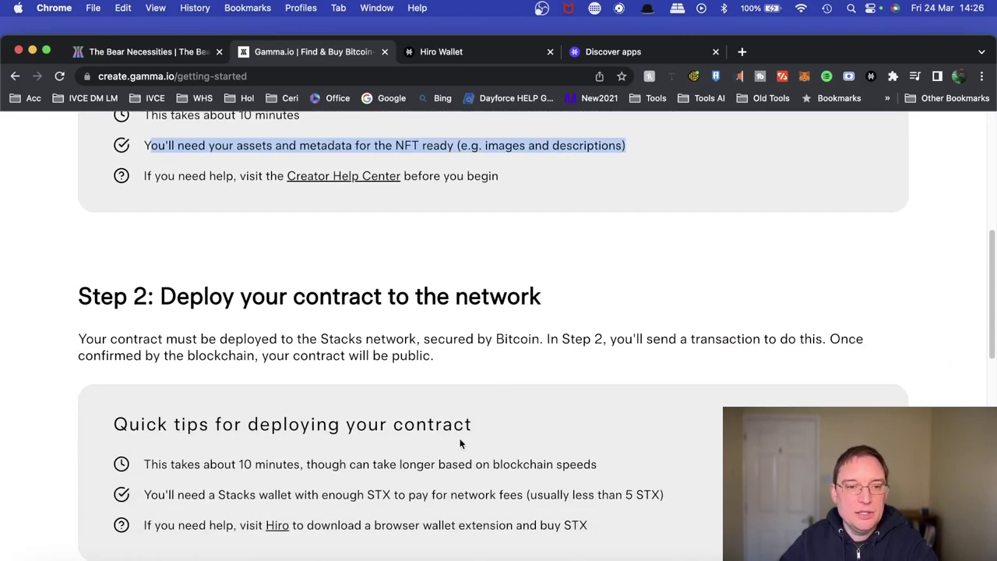
scroll(371, 374, "down", 2)
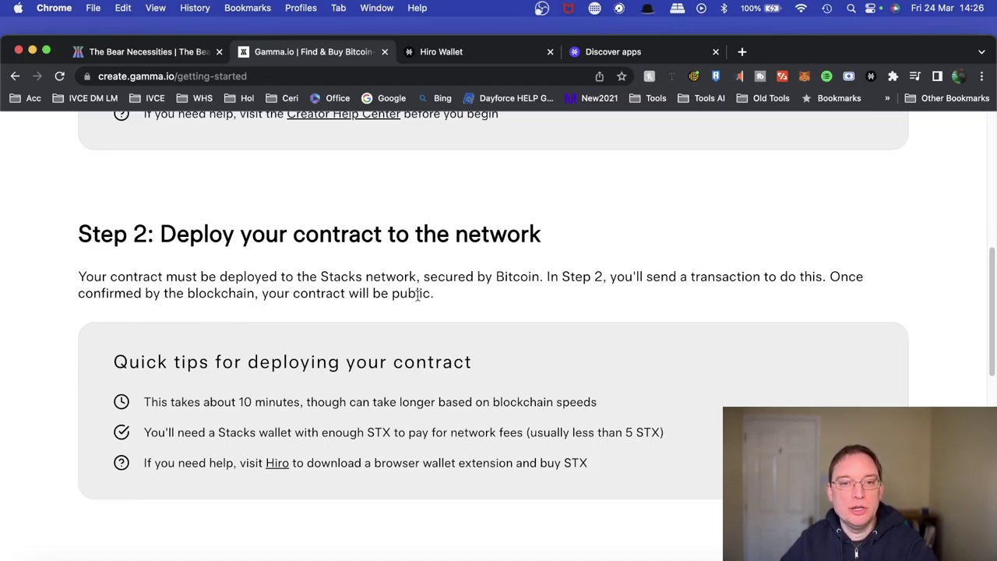
scroll(432, 382, "down", 2)
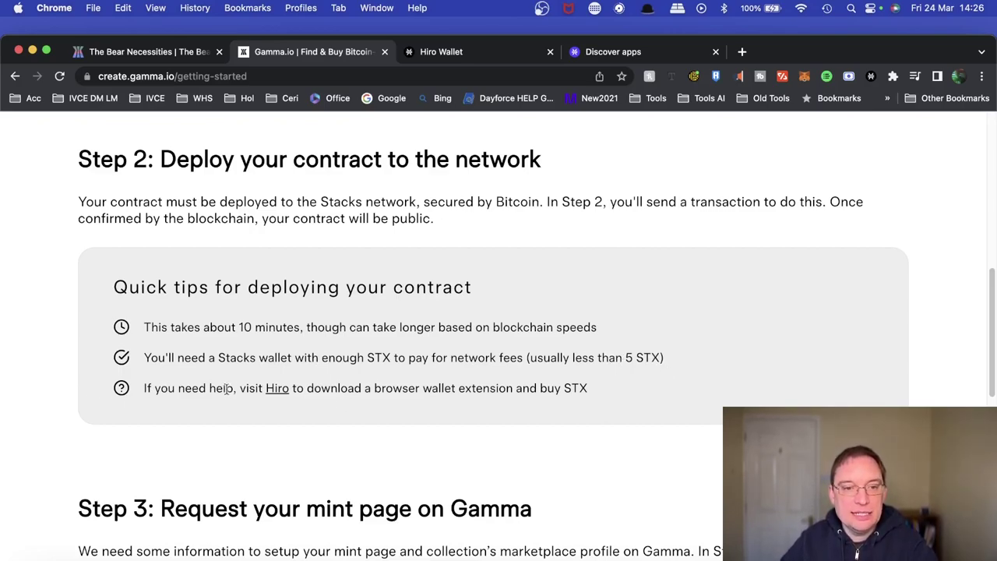
scroll(261, 415, "down", 1)
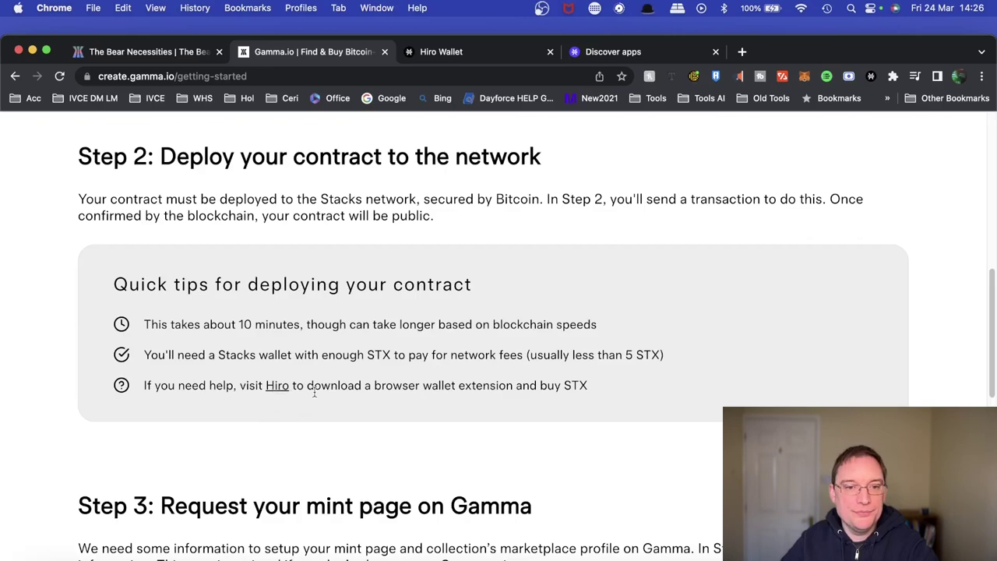
scroll(349, 397, "down", 6)
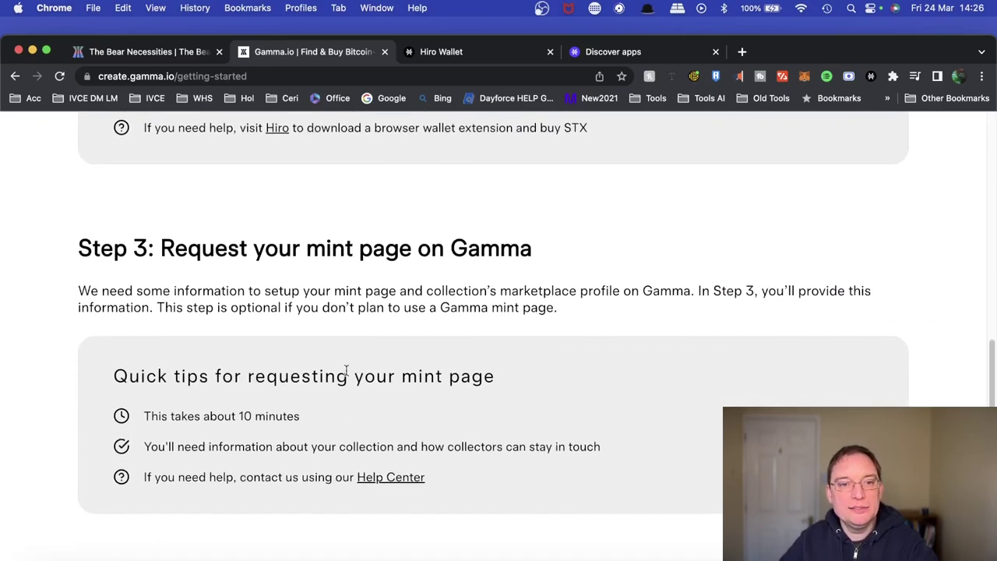
scroll(346, 374, "down", 1)
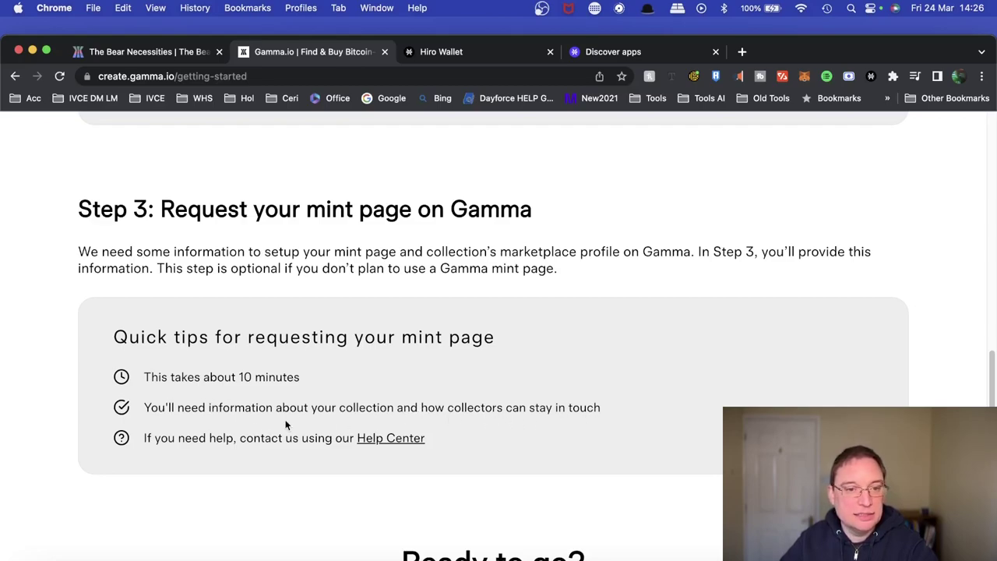
left_click_drag(169, 268, 455, 268)
left_click(583, 293)
scroll(653, 382, "down", 5)
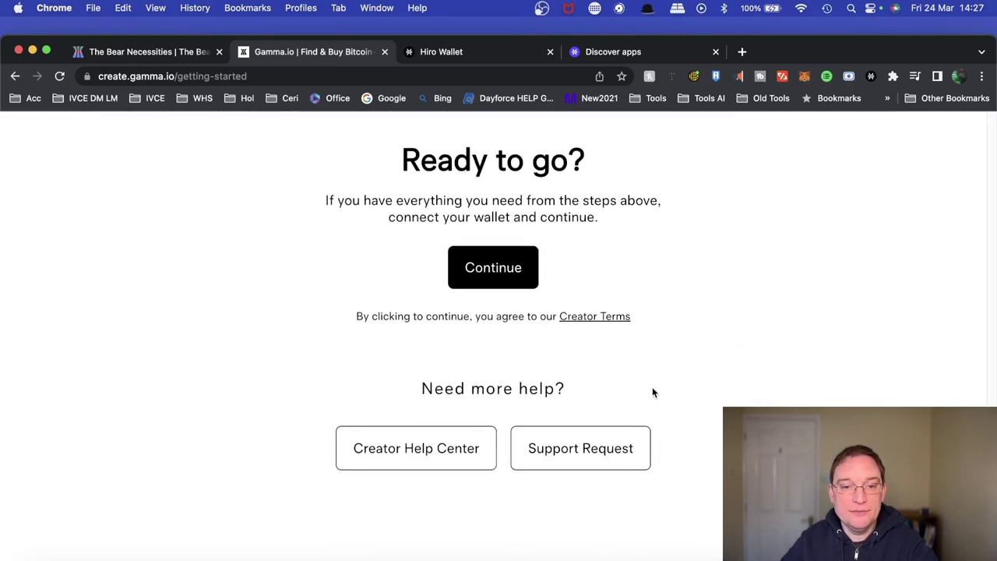
Proceed to Create a new collection and pick the Continuous smart contract type.
left_click(498, 277)
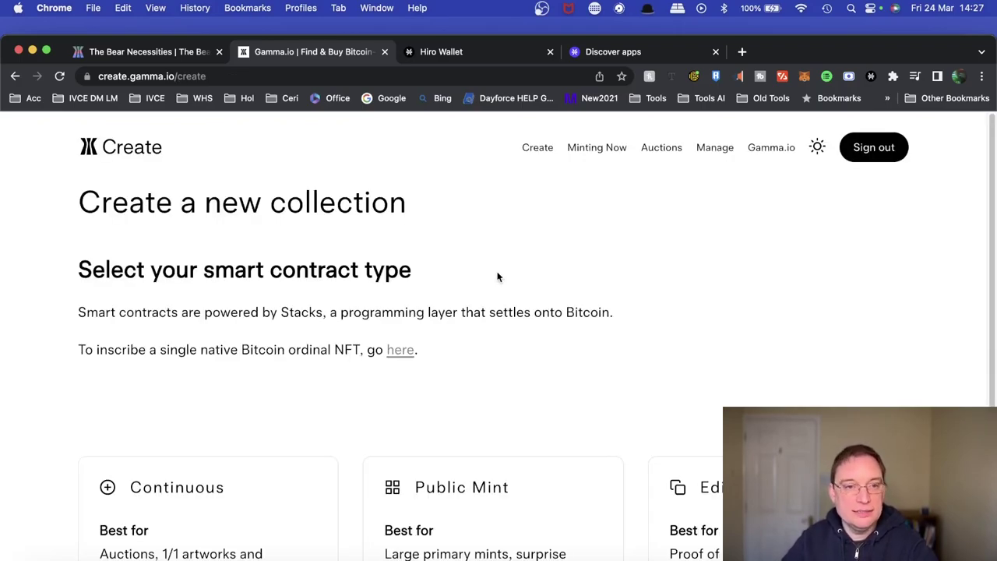
scroll(517, 333, "down", 2)
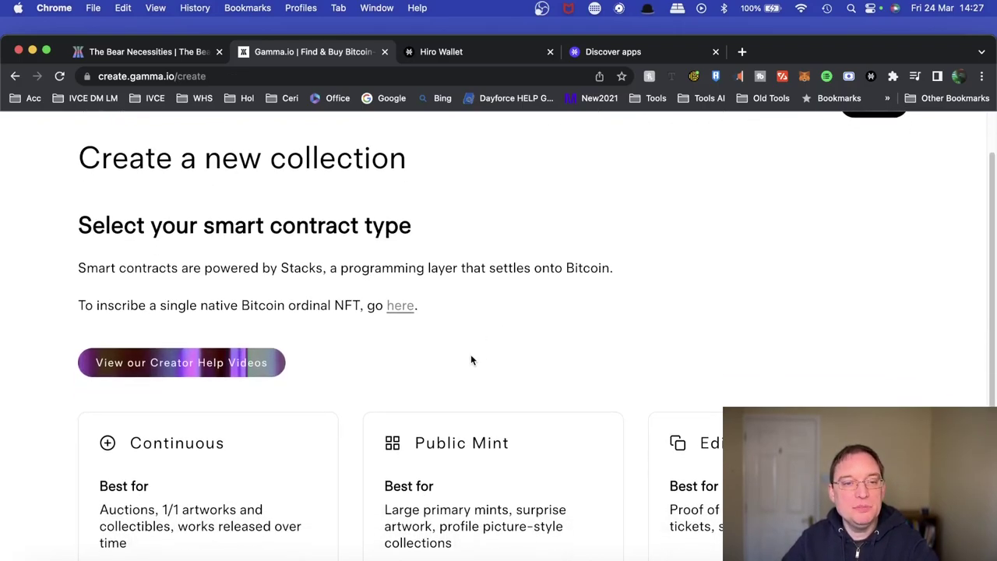
scroll(470, 357, "down", 1)
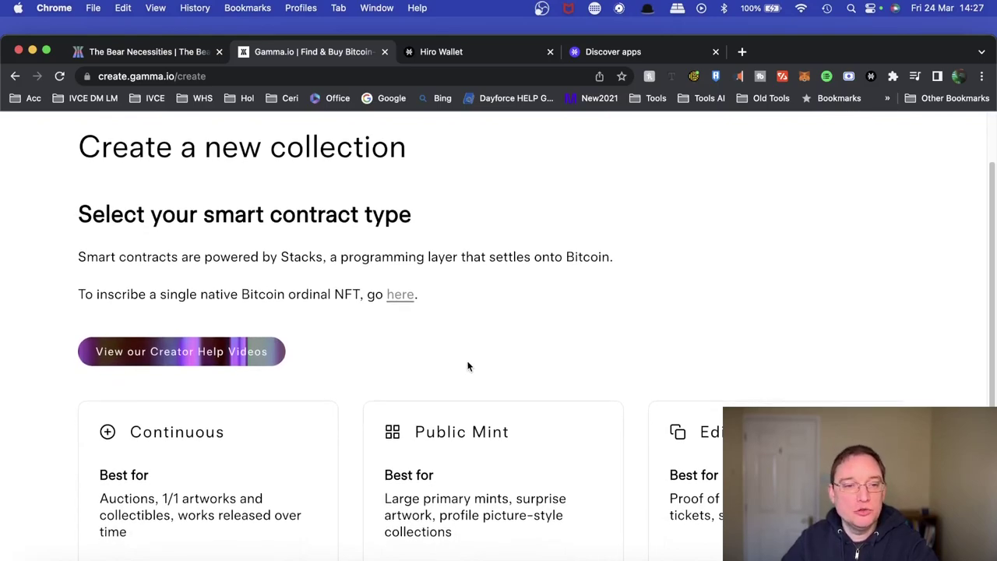
scroll(469, 367, "down", 1)
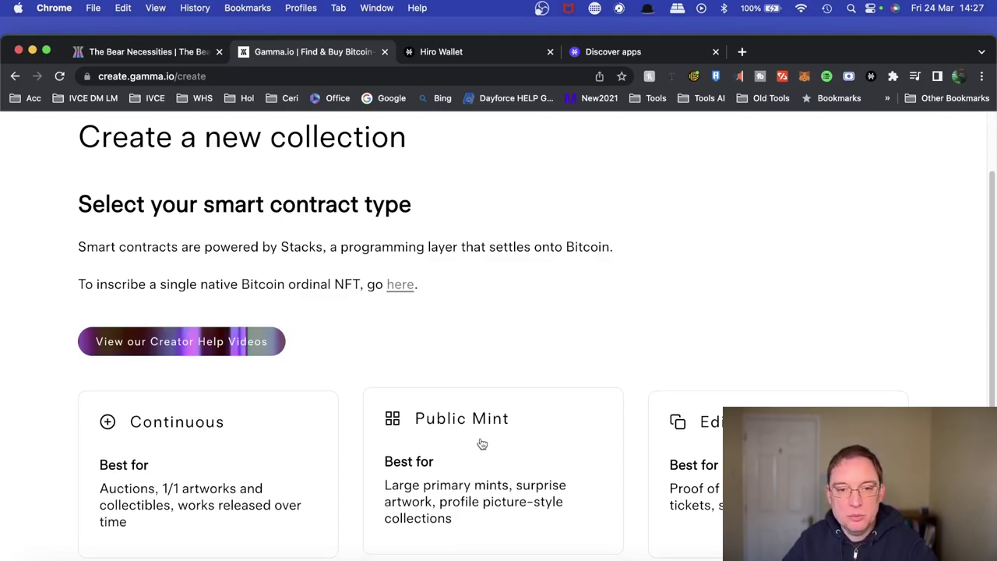
left_click(239, 472)
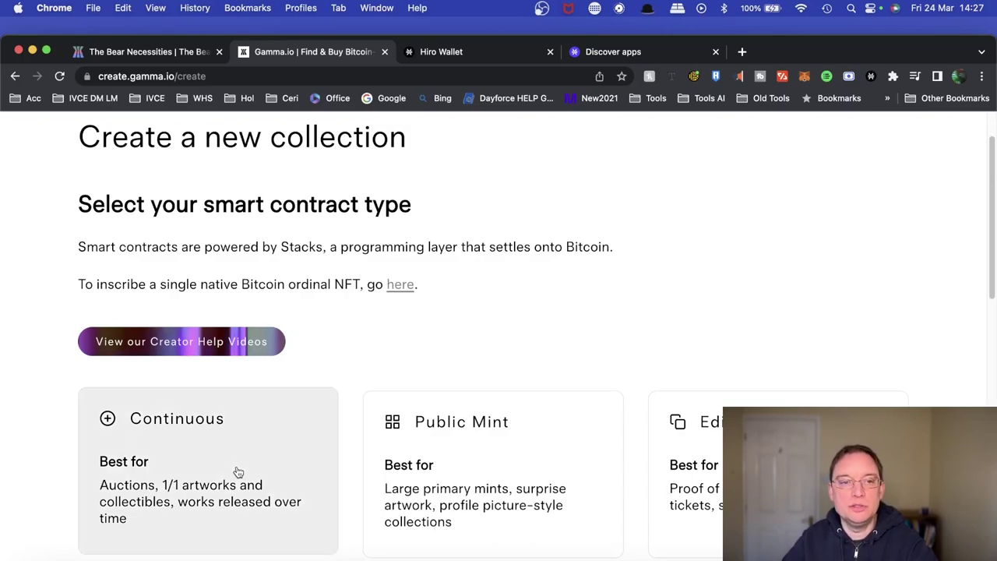
Review the Continuous contract notes and confirm the Continuous contract type.
scroll(405, 421, "down", 6)
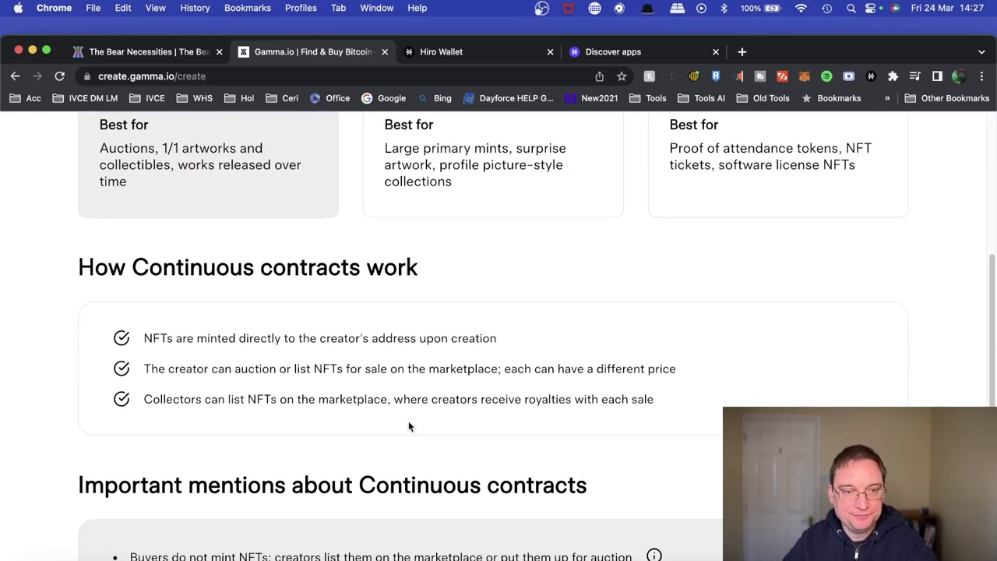
scroll(244, 271, "up", 1)
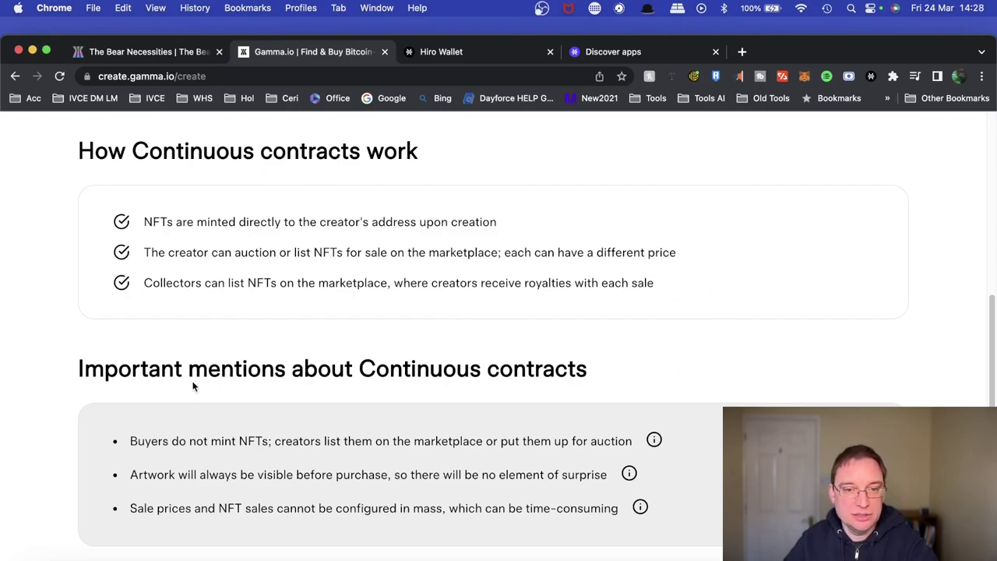
scroll(265, 421, "down", 3)
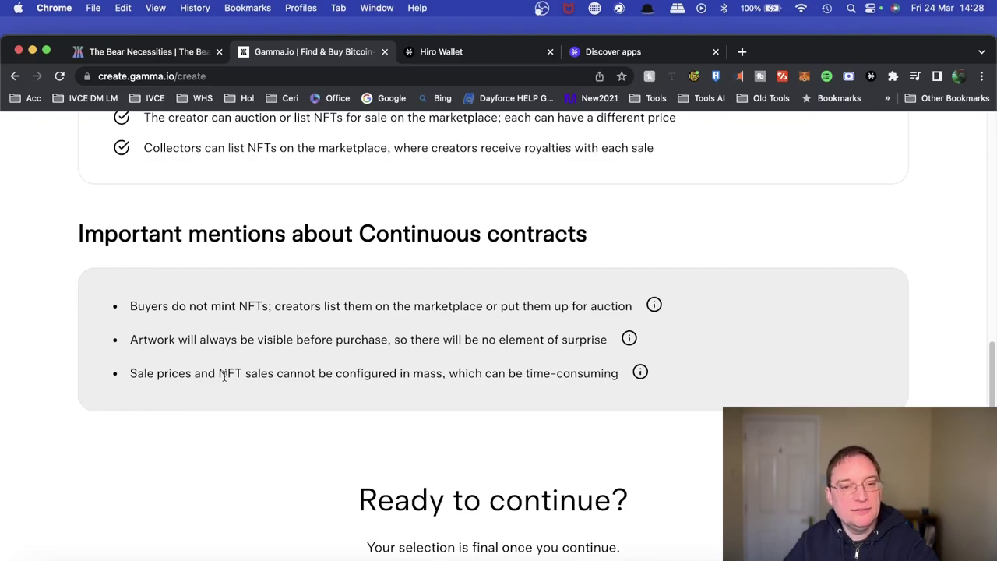
scroll(417, 376, "down", 5)
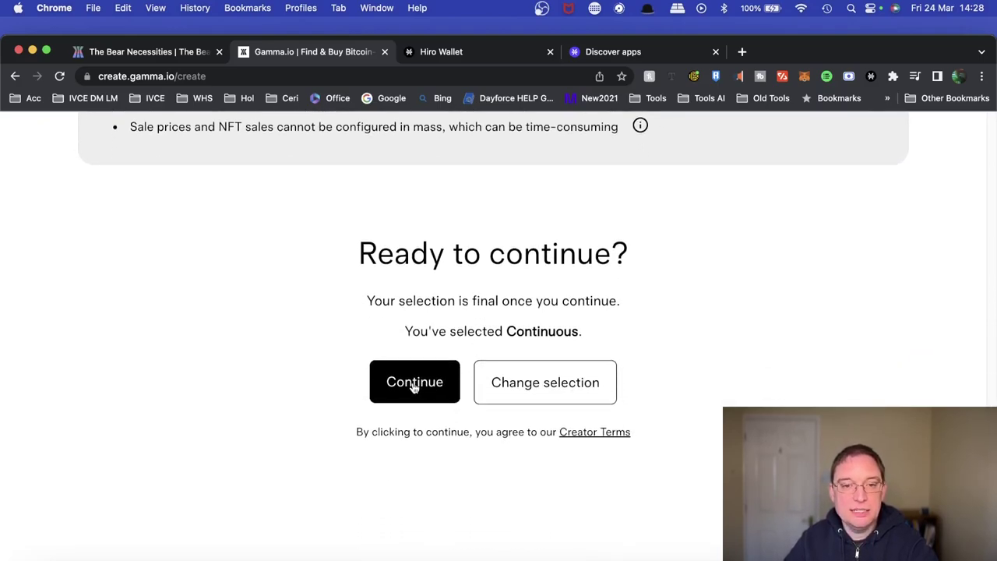
left_click(413, 386)
scroll(413, 385, "down", 3)
Name the collection 'Cyber Monday Music NFT Collection' with description 'This is the official Cyber Monday Music NFT Collection'.
left_click(235, 331)
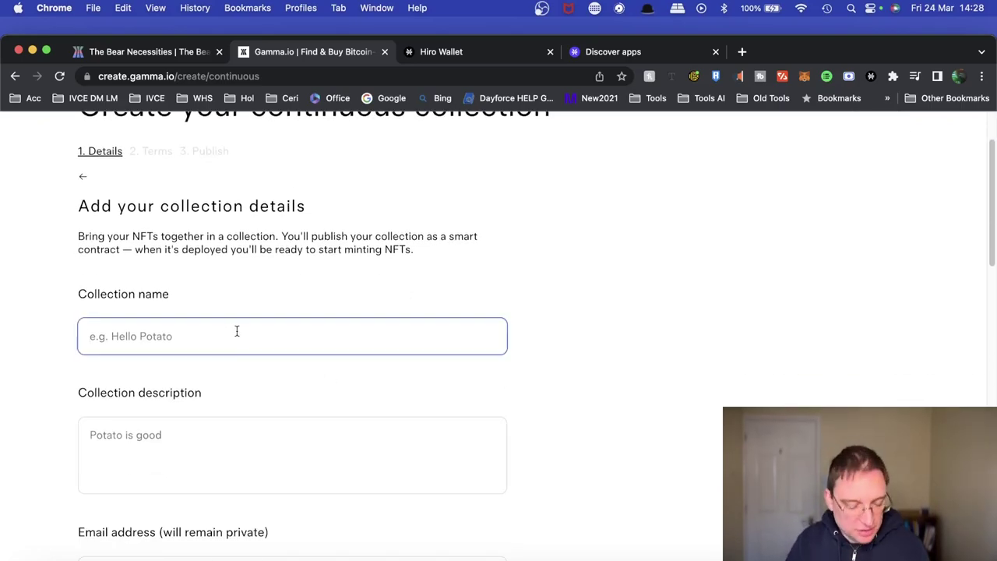
type("Cyber Monday Music NFT Collection")
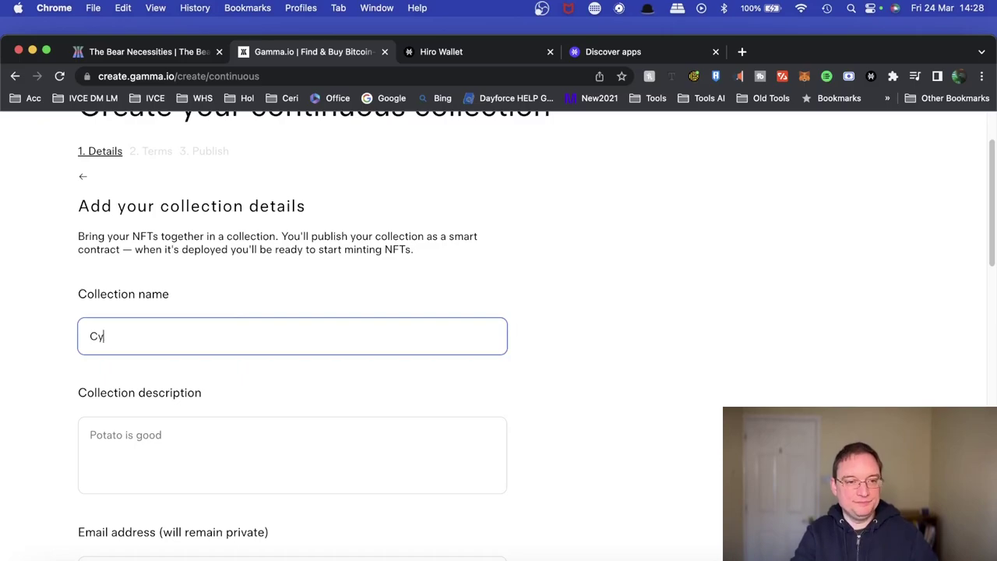
left_click(217, 447)
type("Thi")
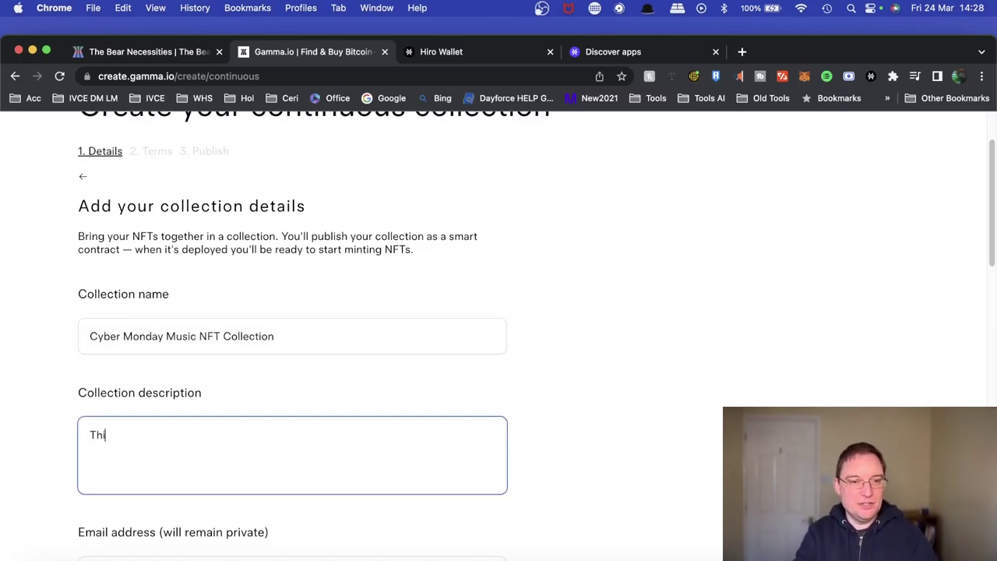
type("s is the official")
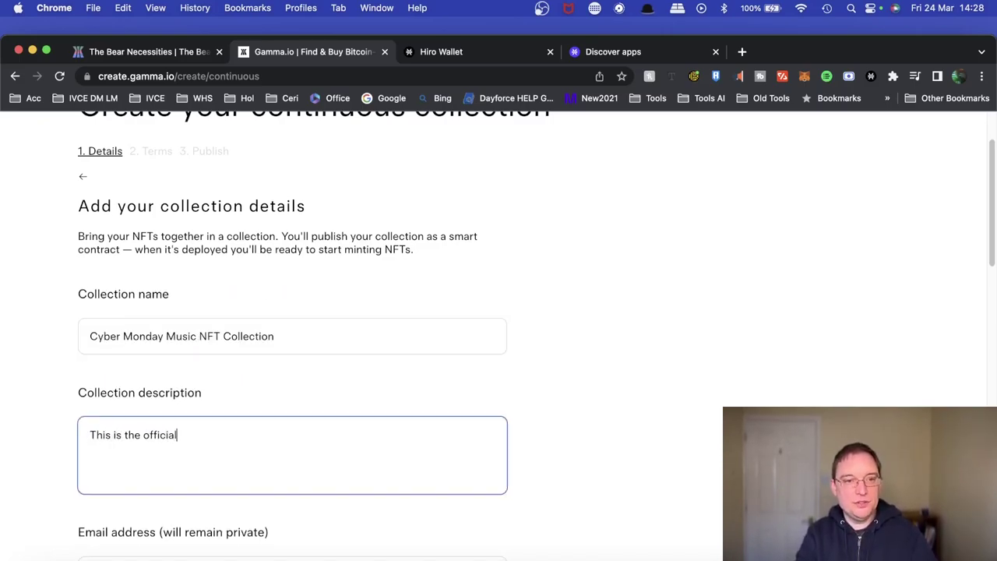
type(" Cyber Monday Mus")
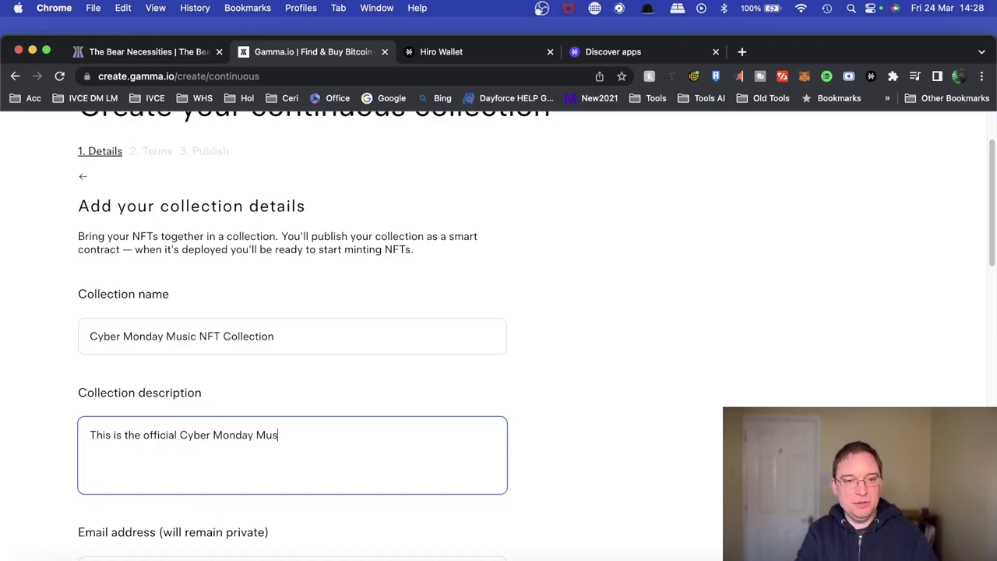
type("ic NFT Collection")
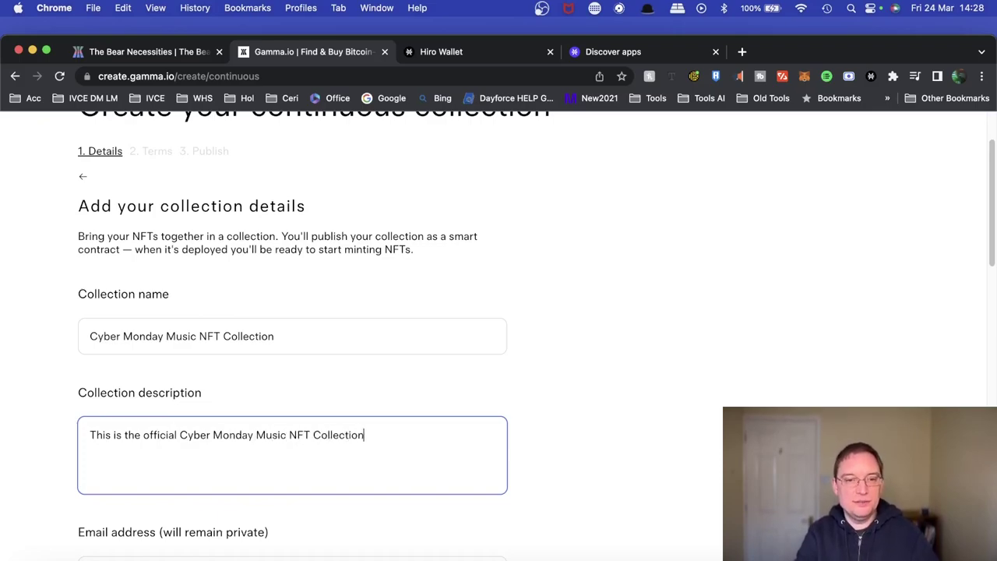
scroll(462, 381, "down", 5)
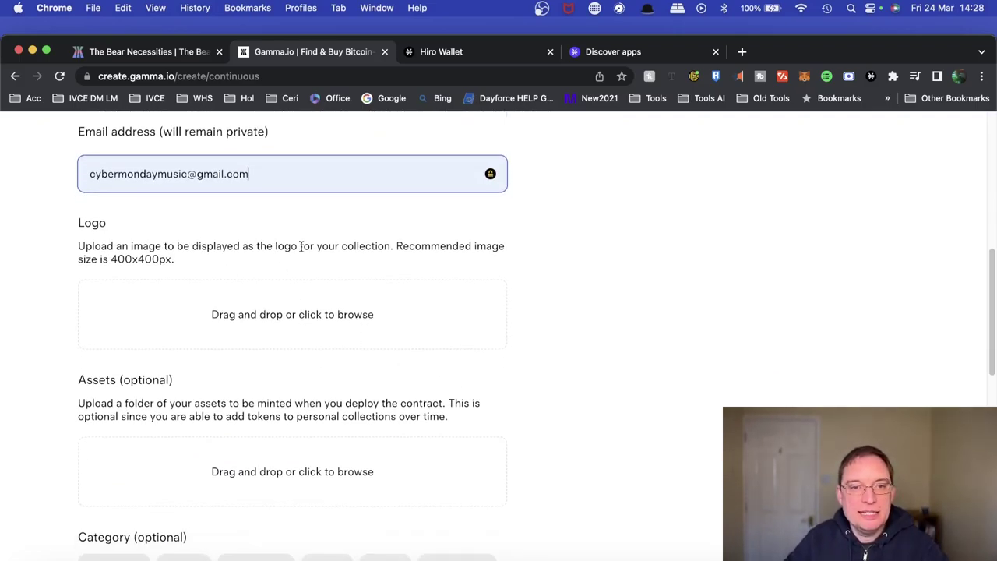
scroll(319, 333, "down", 3)
Set the collection category to Music.
left_click_drag(115, 286, 296, 286)
left_click_drag(210, 286, 190, 299)
scroll(519, 409, "down", 5)
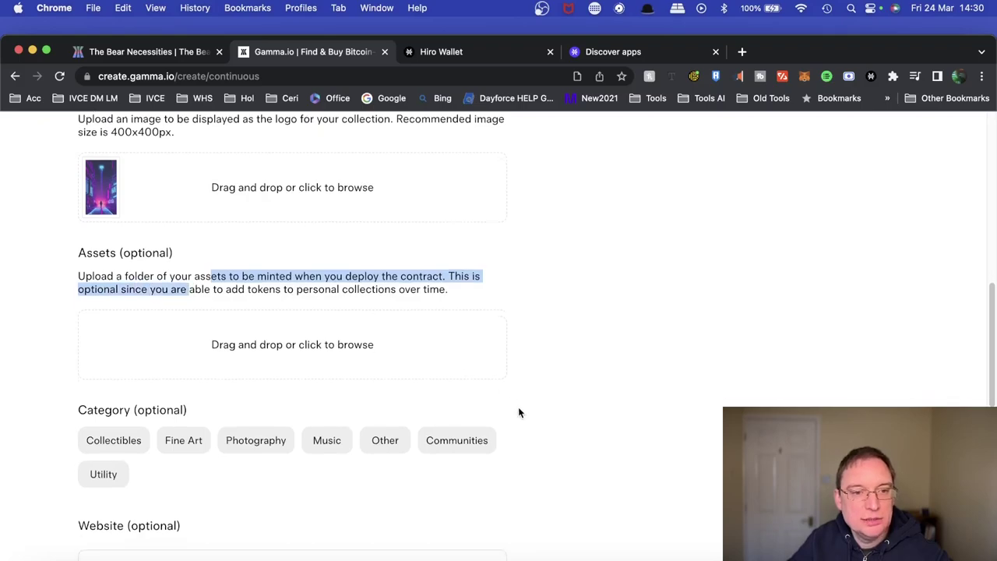
left_click(333, 225)
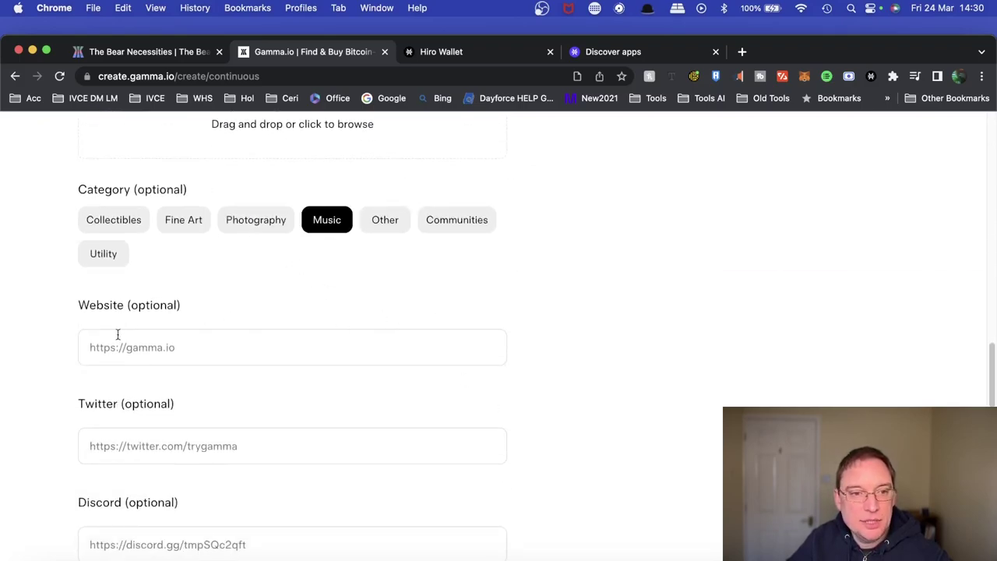
left_click(195, 350)
type("biglin")
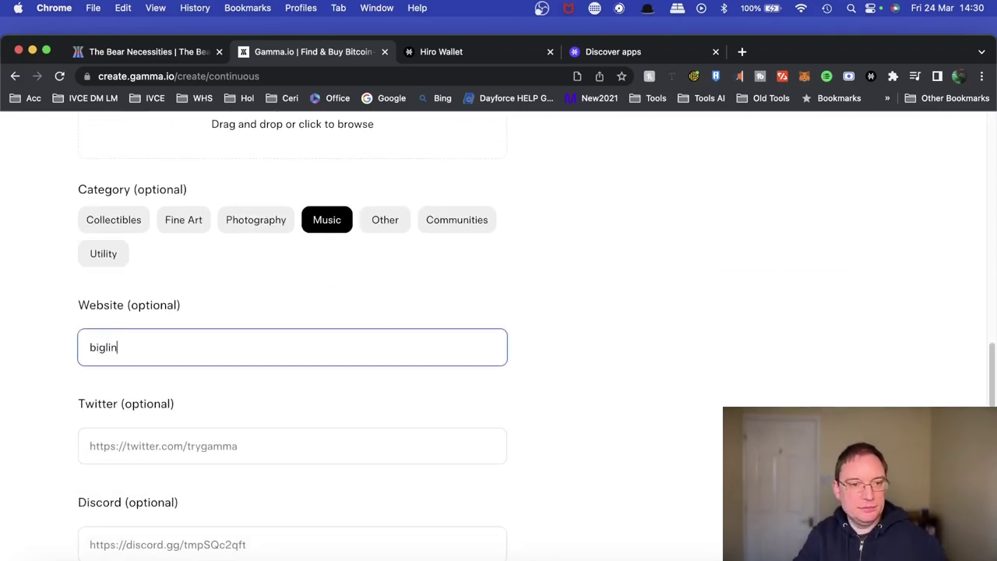
type("k.to/cybermonday")
key("Tab")
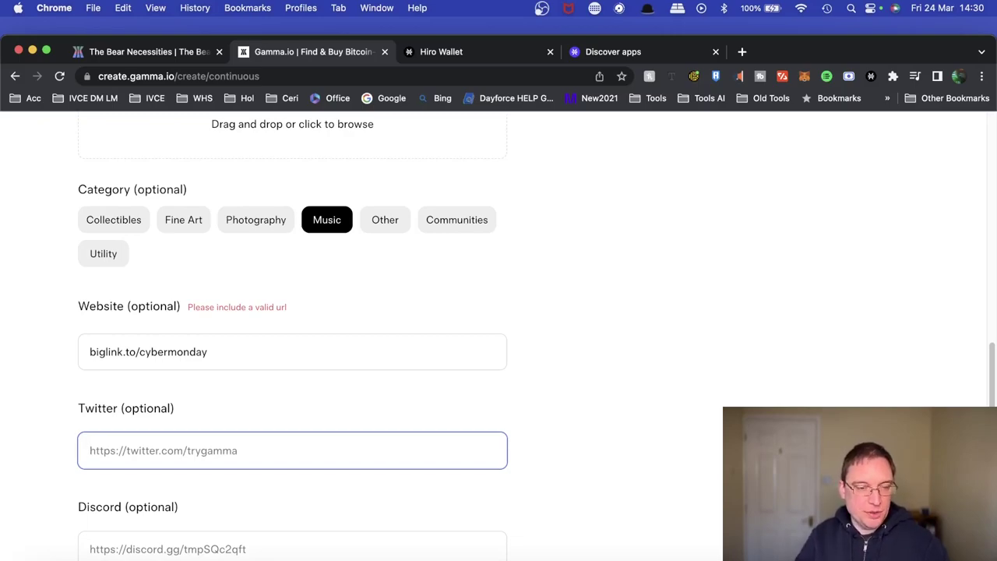
left_click(89, 351)
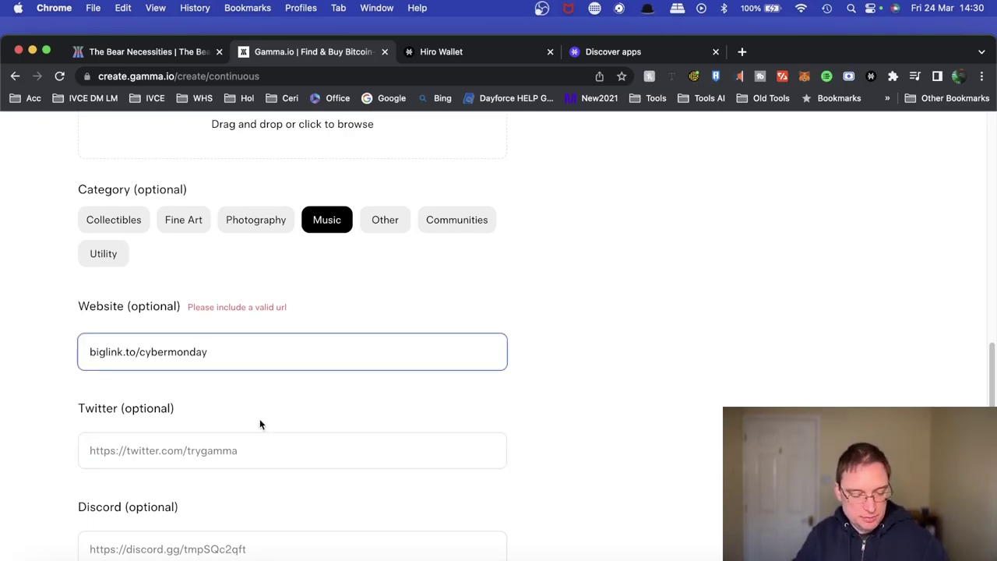
type("https:")
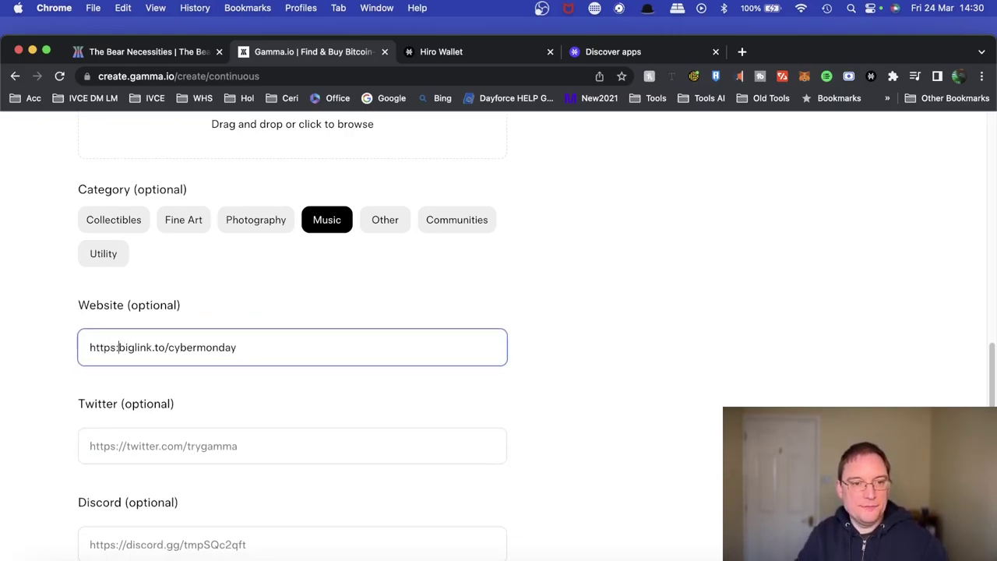
type("//")
left_click(240, 448)
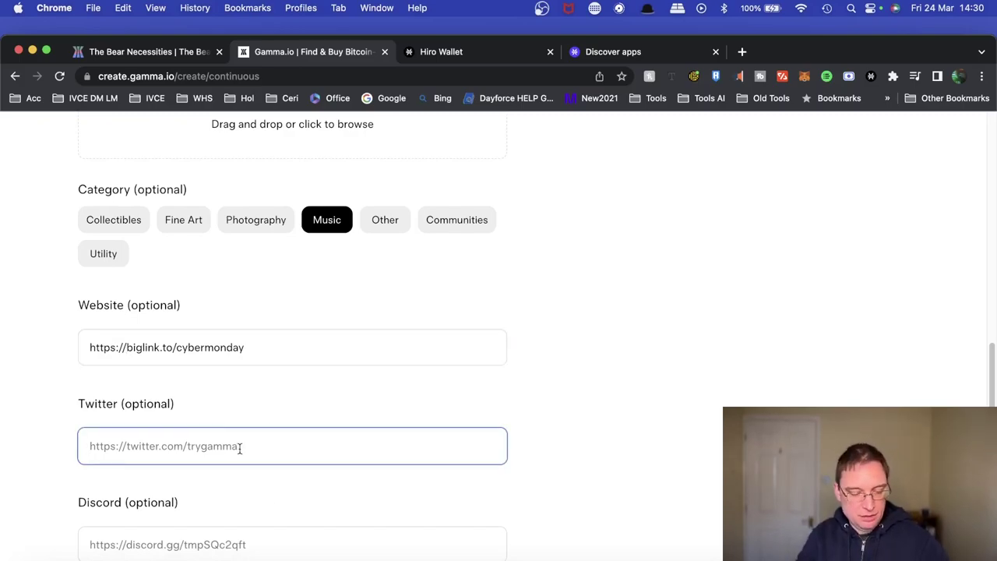
type("https://www.twit")
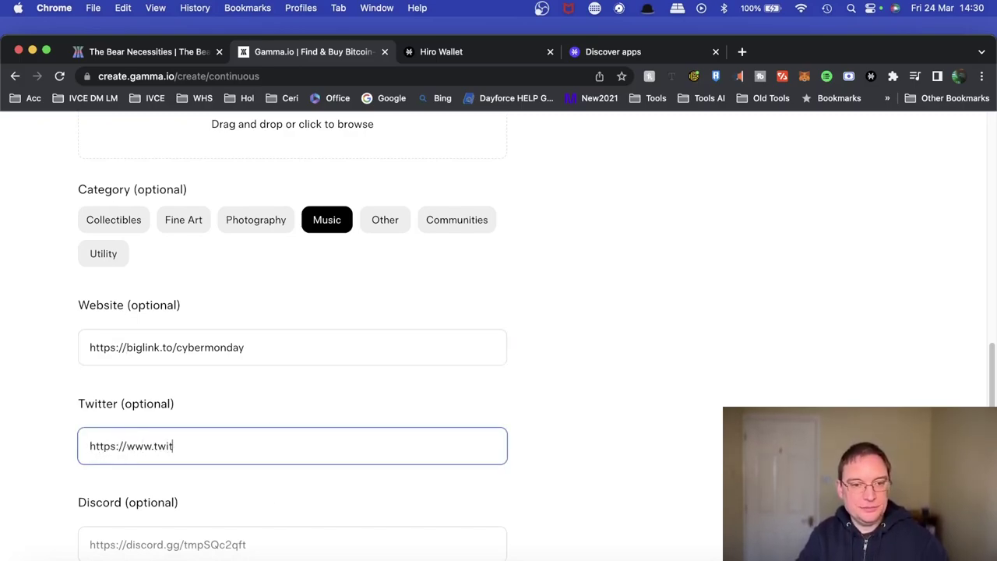
type("ter.com/cybermonday")
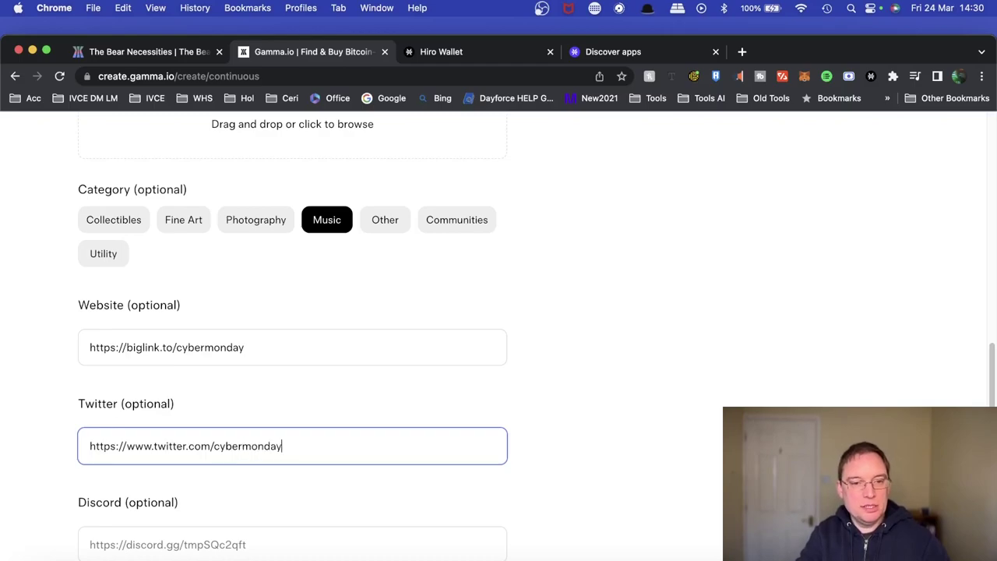
type("mus")
left_click(377, 387)
scroll(382, 420, "down", 4)
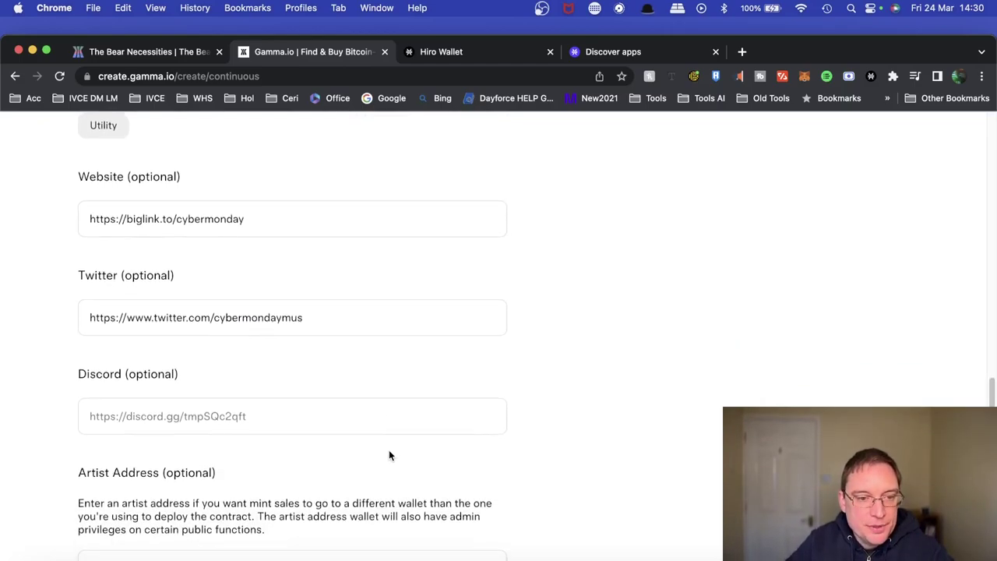
scroll(389, 456, "down", 7)
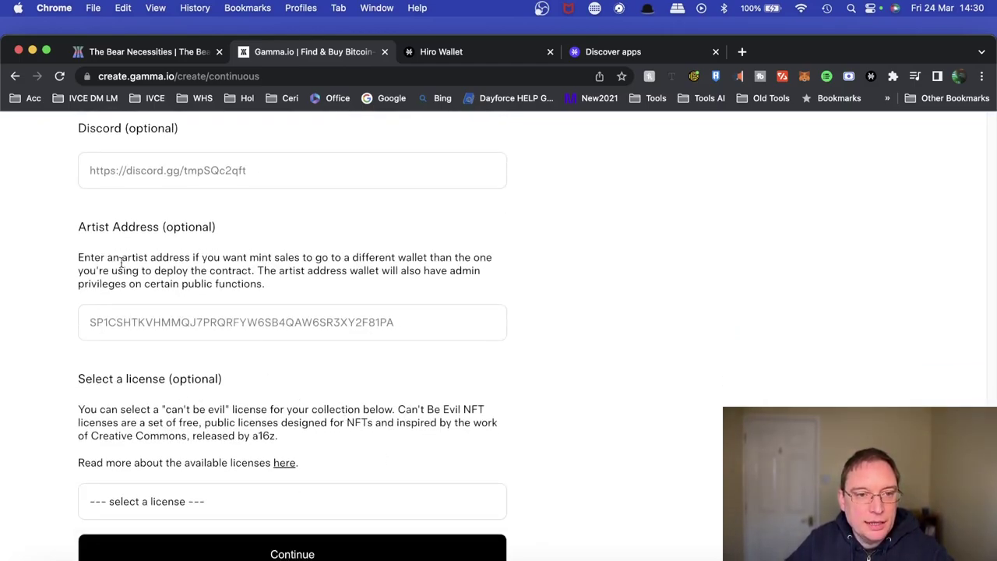
scroll(233, 421, "down", 2)
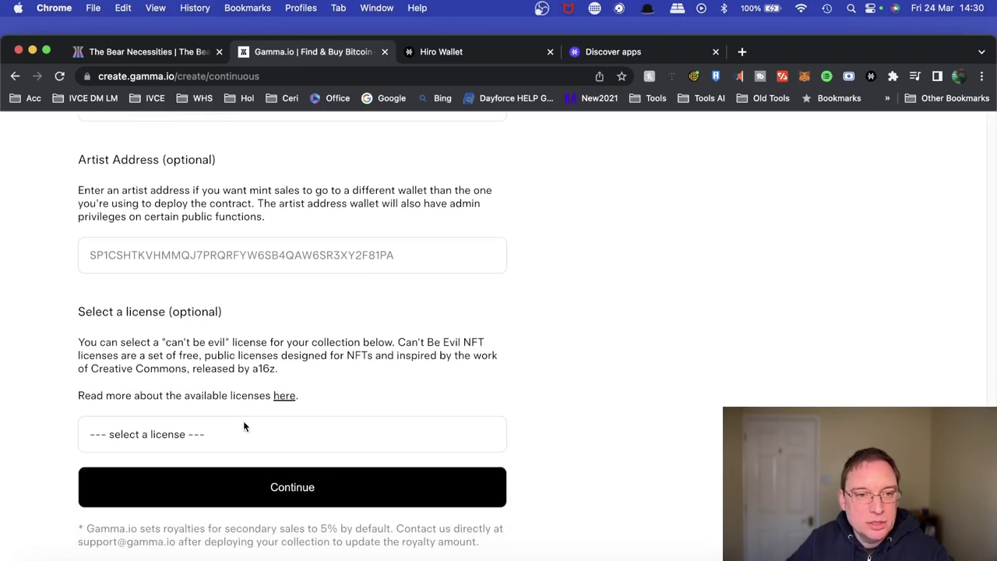
Choose the PERSONAL license for the collection.
left_click(195, 435)
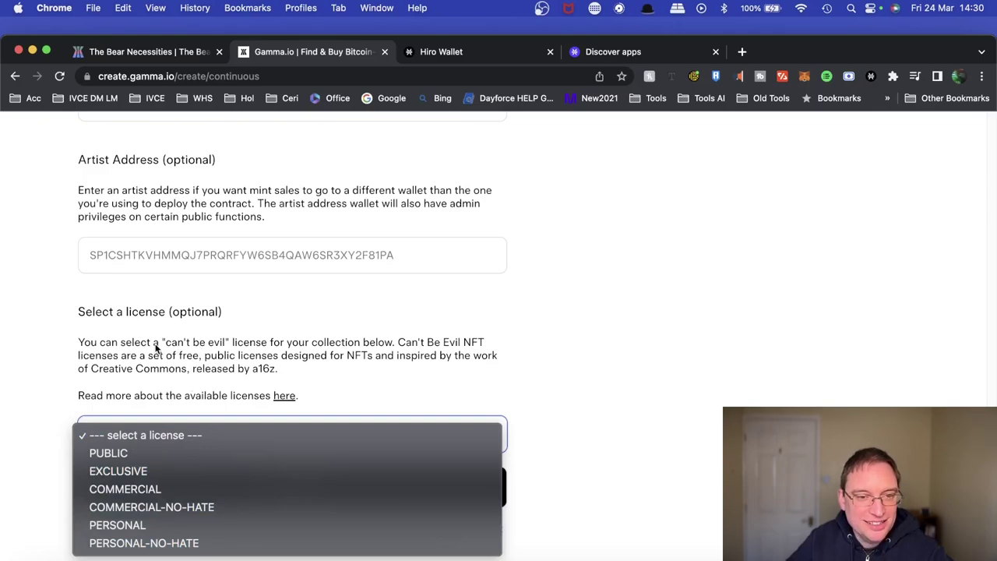
left_click(239, 527)
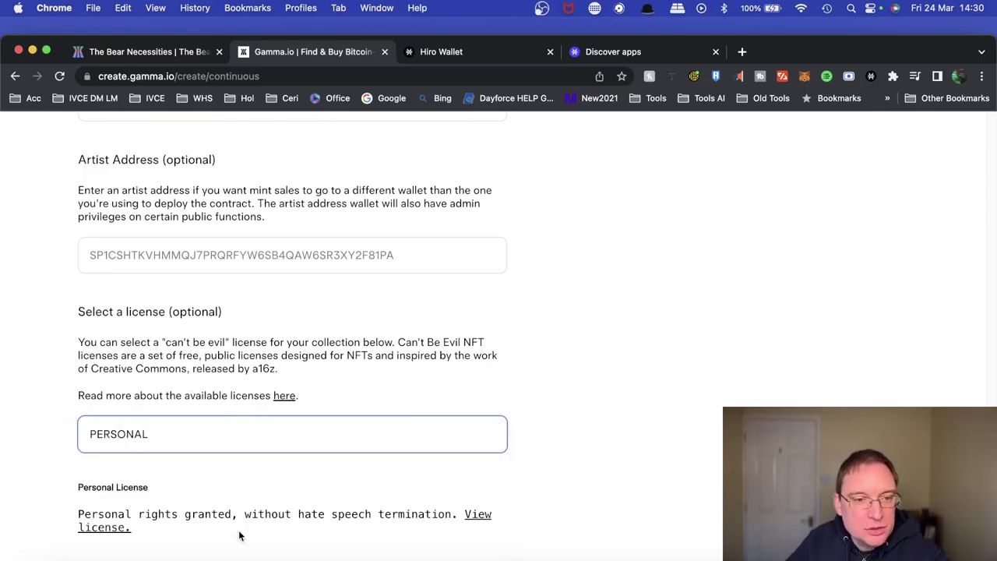
scroll(393, 481, "down", 3)
left_click_drag(141, 525, 335, 538)
left_click(300, 531)
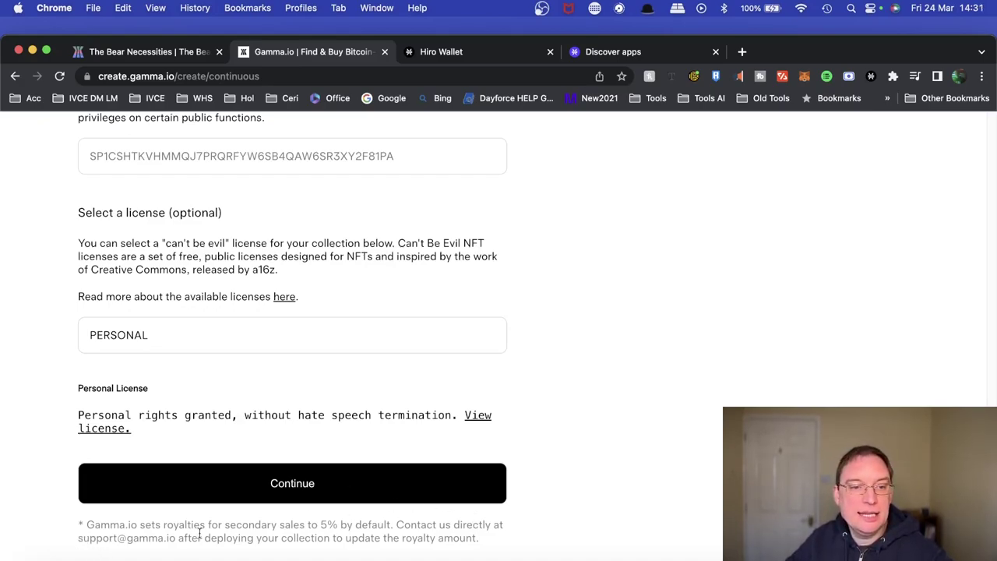
Accept the terms of use, including the 10% commission and fee term, and publish the collection.
left_click(309, 490)
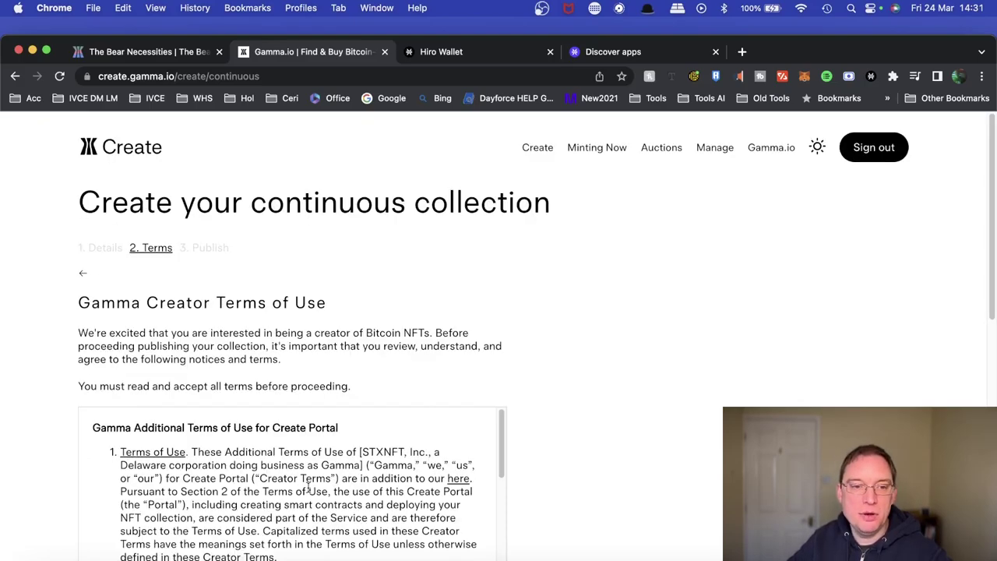
scroll(350, 491, "down", 15)
scroll(397, 486, "down", 2)
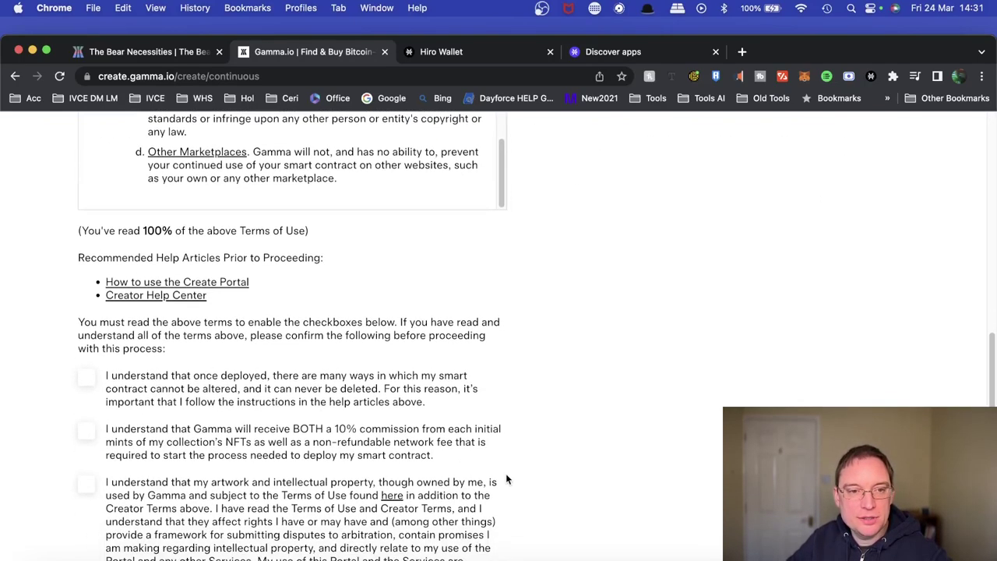
left_click(87, 430)
scroll(265, 477, "down", 3)
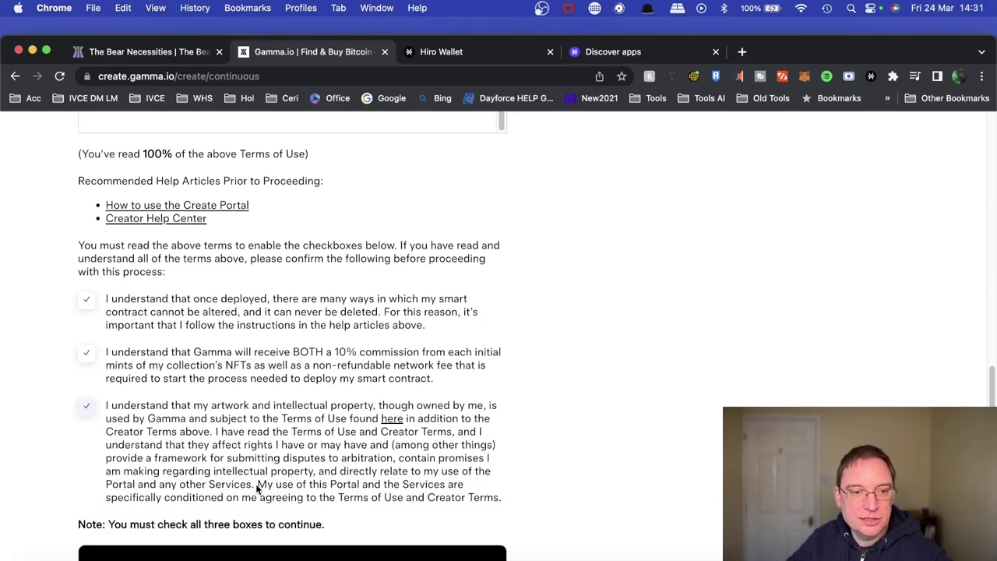
left_click(302, 530)
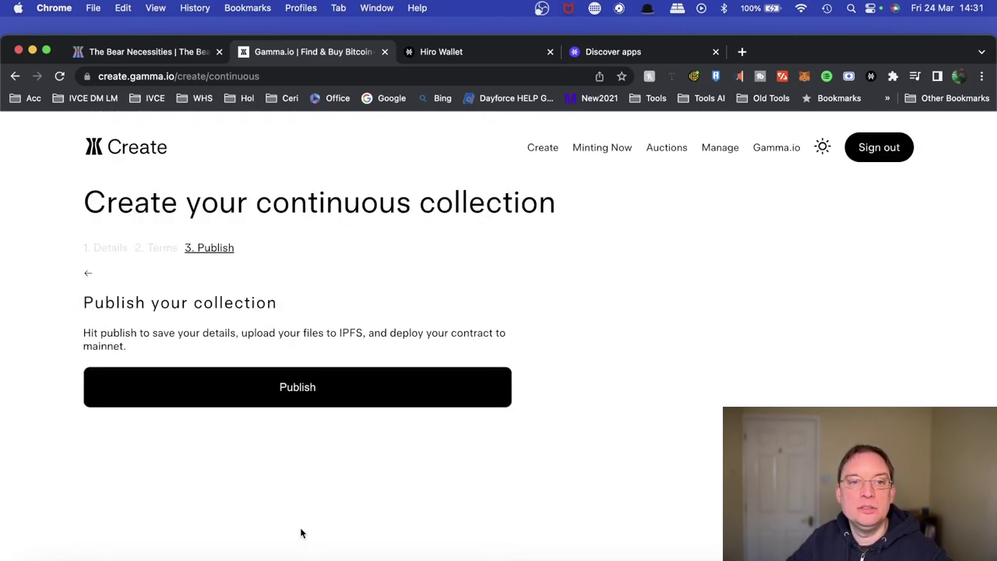
left_click(285, 394)
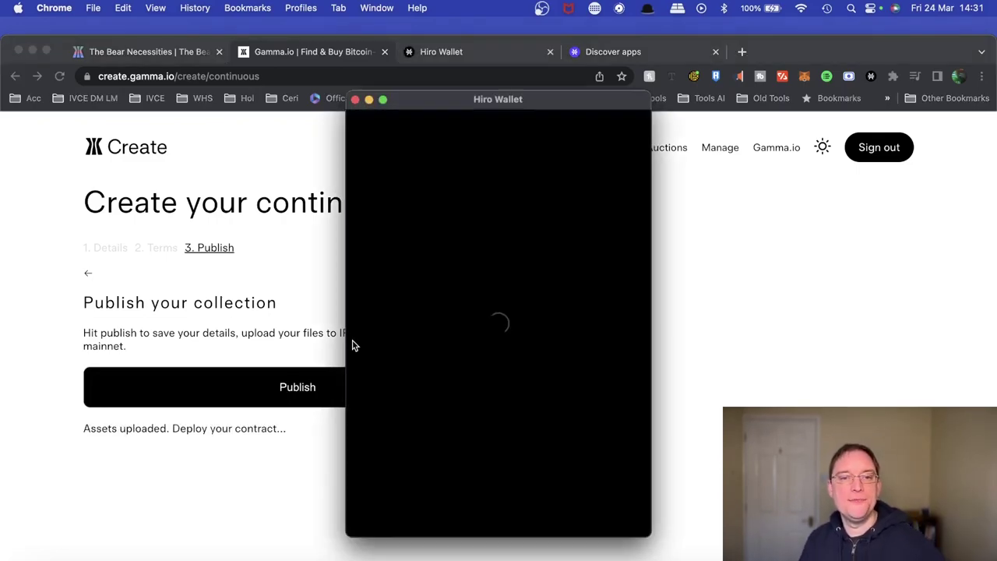
Confirm the 0.75 STX contract deployment in the Hiro Wallet popup.
scroll(550, 374, "down", 4)
scroll(550, 374, "up", 4)
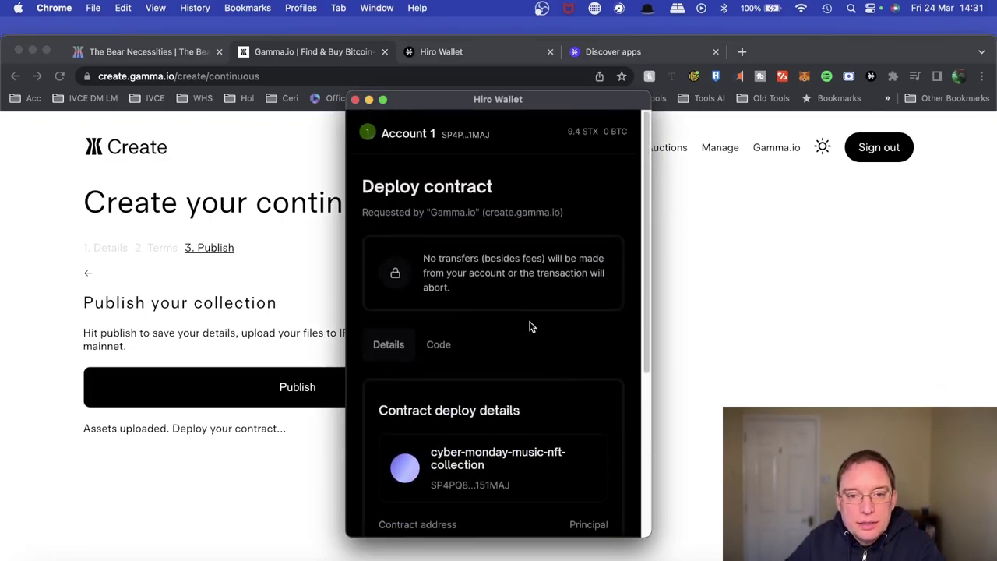
scroll(530, 343, "down", 4)
left_click(481, 481)
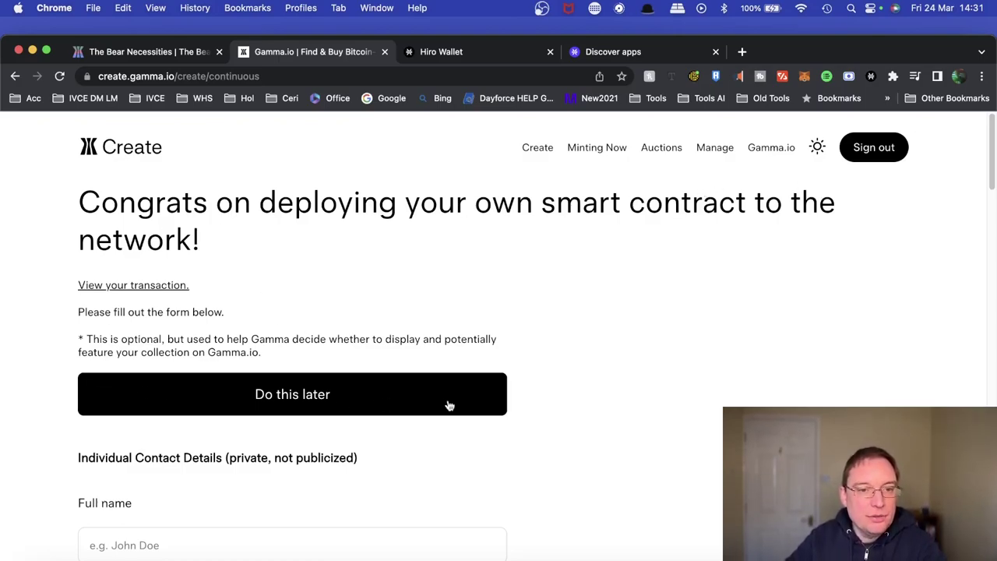
Explain why the collection is launching: a web3 creator of Cyber Monday releasing pop music.
scroll(534, 411, "down", 3)
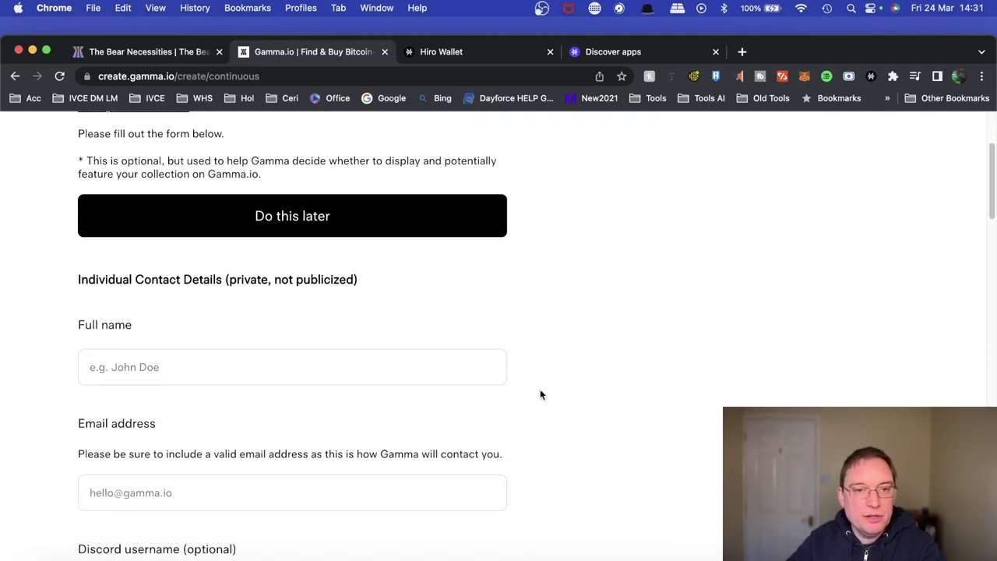
scroll(545, 421, "down", 15)
scroll(554, 463, "down", 5)
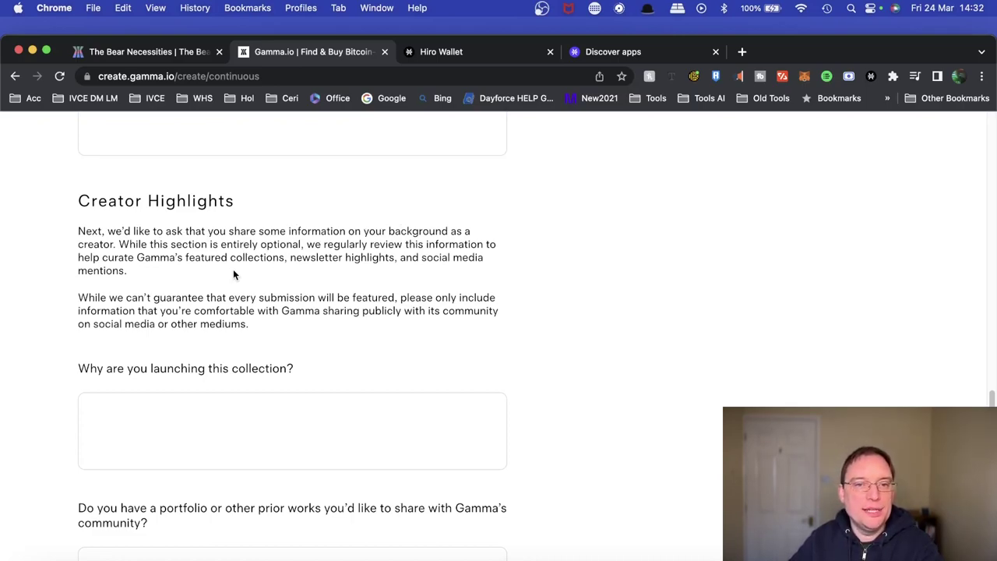
left_click(327, 432)
type("I am the creator of Cyber Monday and love being in the web3 space. I am launching this official collection as this will be the first music nft project I have done via Bitcoin. My music is focussed around catchy synth m")
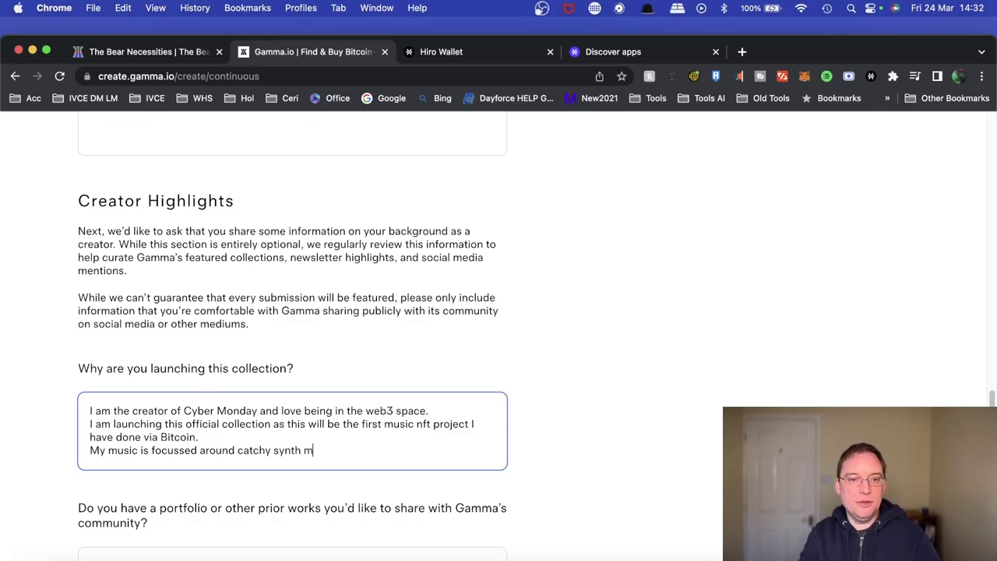
key("BackSpace")
type("st music nft project I")
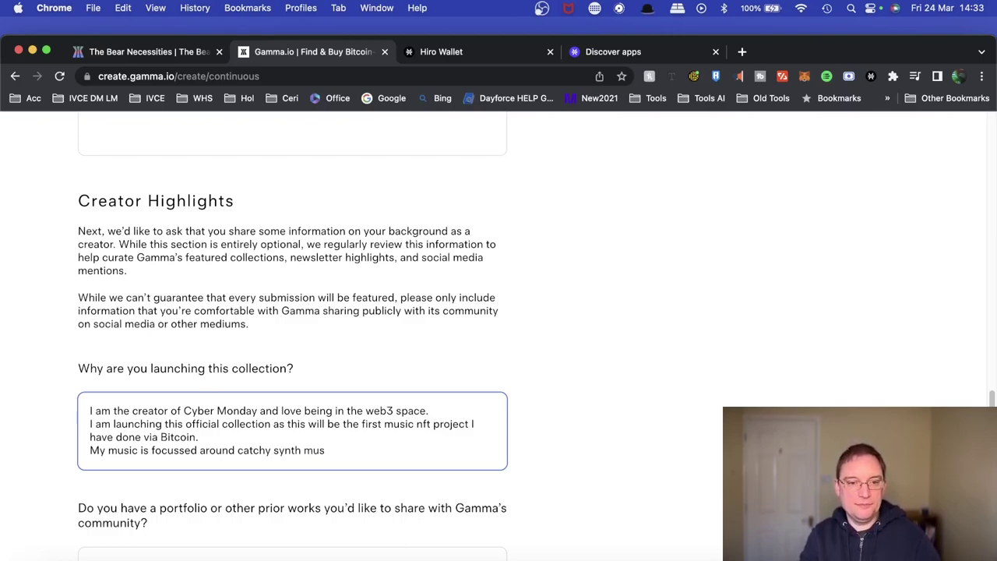
key("BackSpace")
key("BackSpace")
key("BackSpace")
type("pop music")
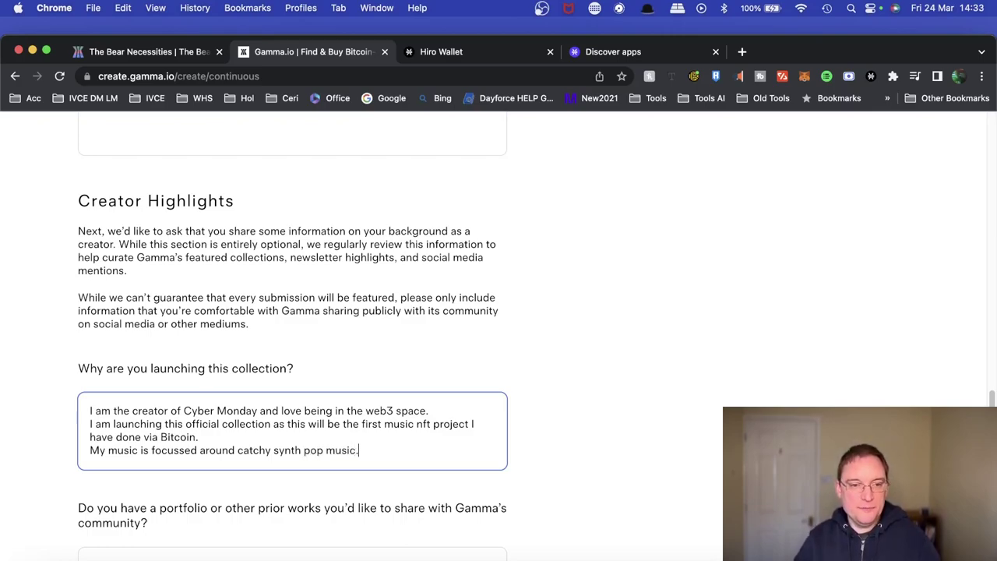
type(".")
scroll(386, 406, "down", 5)
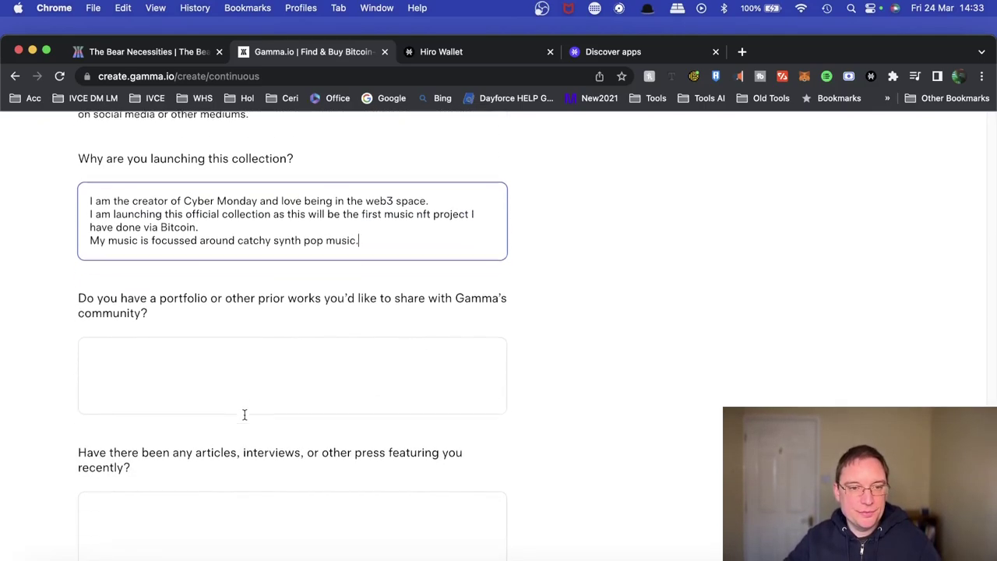
scroll(244, 414, "down", 2)
Paste the portfolio link and describe recent press as being a YouTube music tech creator.
left_click(145, 288)
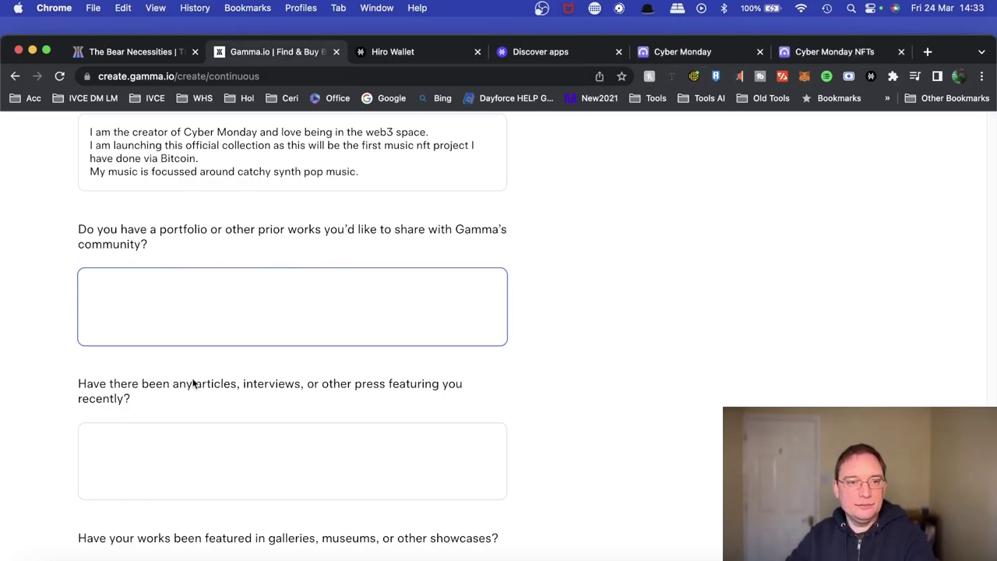
type("https://biglink.to/cybermondaynfts")
left_click(237, 433)
scroll(552, 410, "down", 3)
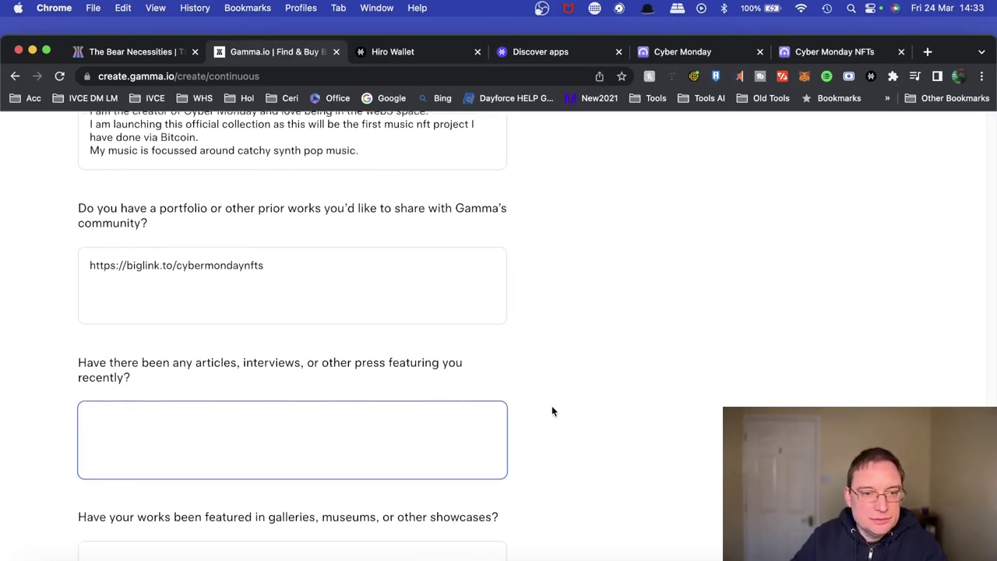
type("I am a youtube creator known as")
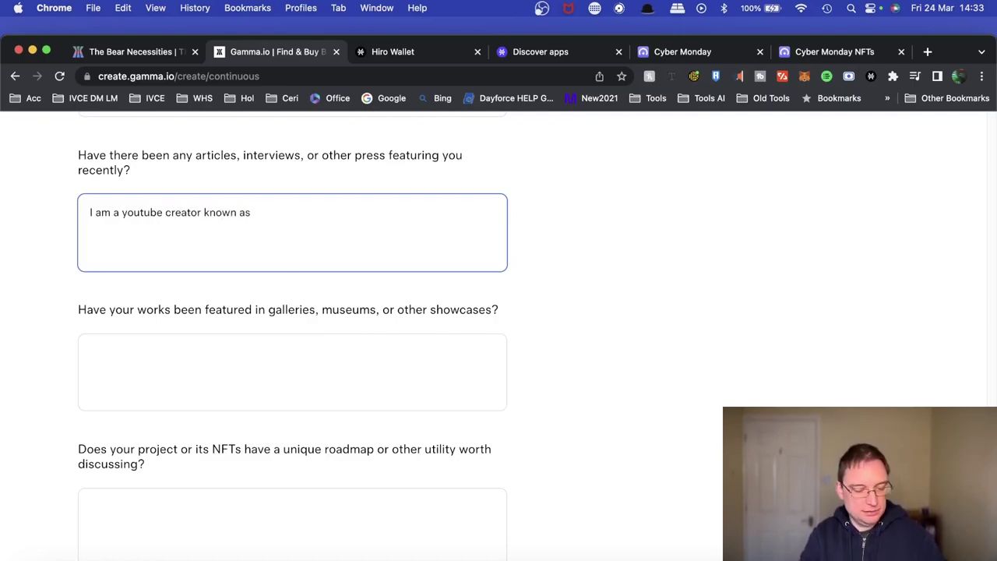
type(" Music Tech Inof")
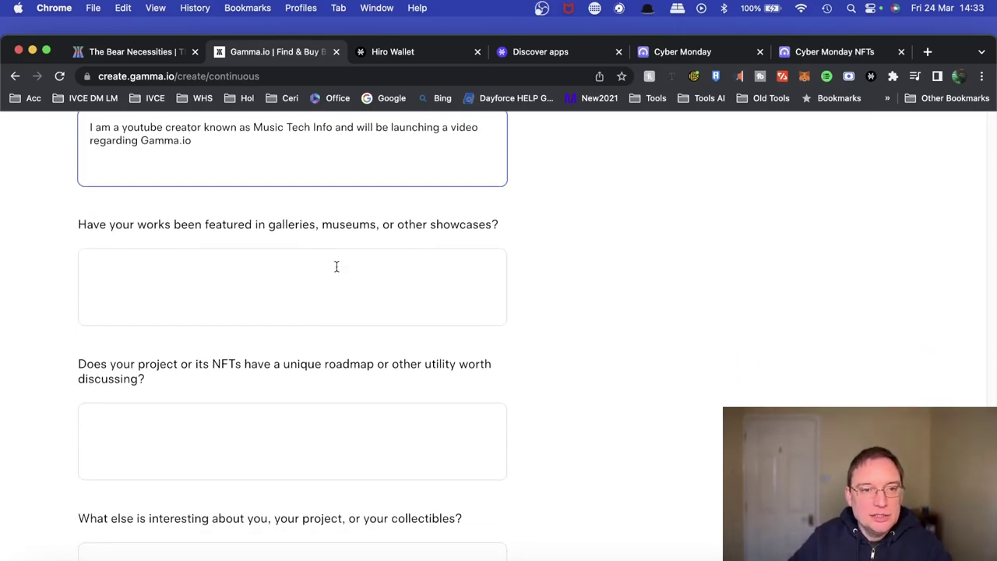
scroll(336, 269, "down", 2)
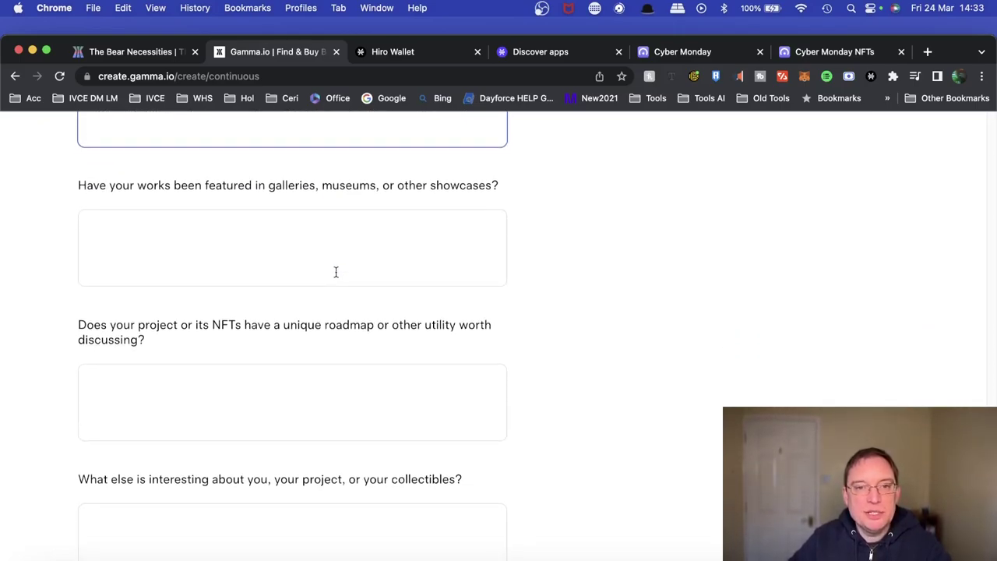
Answer the roadmap question that one is coming going forwards, leaving the last box empty.
left_click(330, 247)
scroll(490, 305, "down", 3)
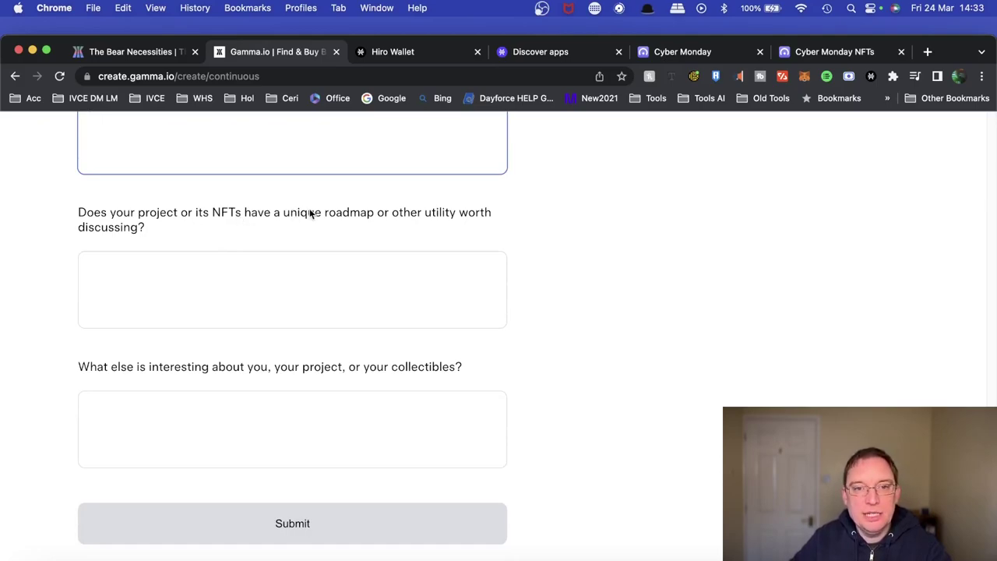
left_click(169, 273)
type("forwards")
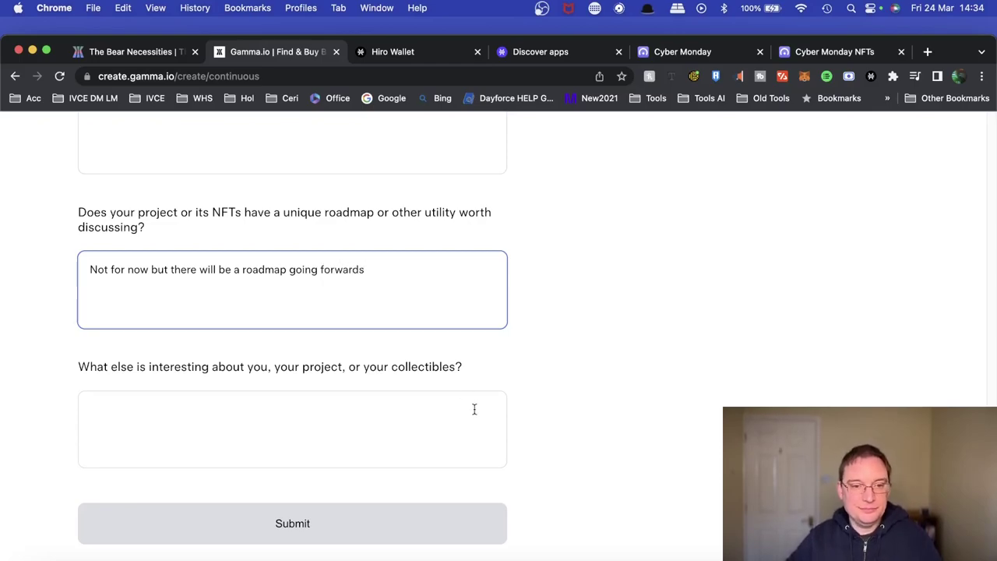
left_click(363, 438)
left_click(571, 417)
scroll(570, 416, "up", 8)
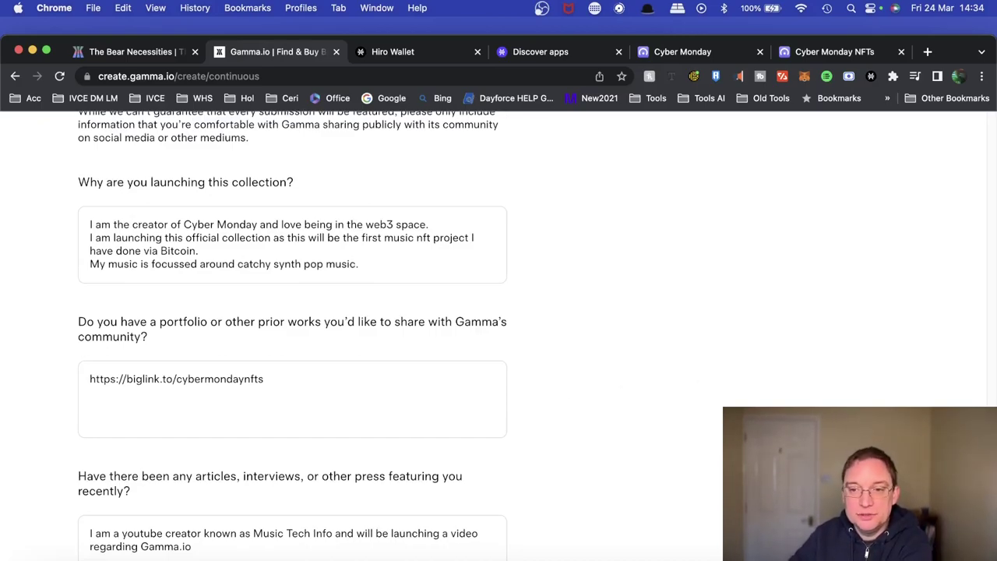
Switch all five asset-ownership statements to yes, from original creator to no borrowed trademarks.
scroll(129, 218, "down", 6)
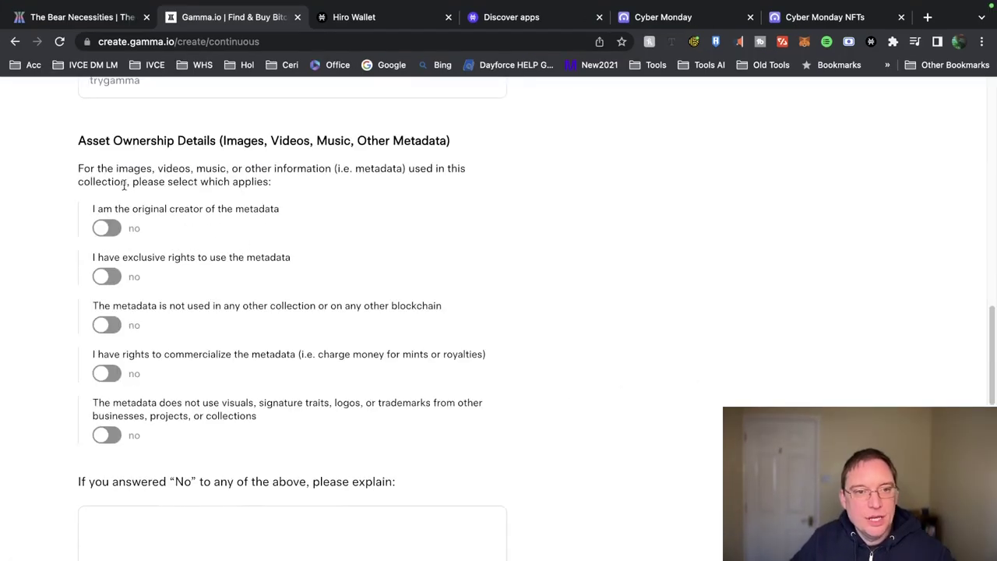
left_click(110, 231)
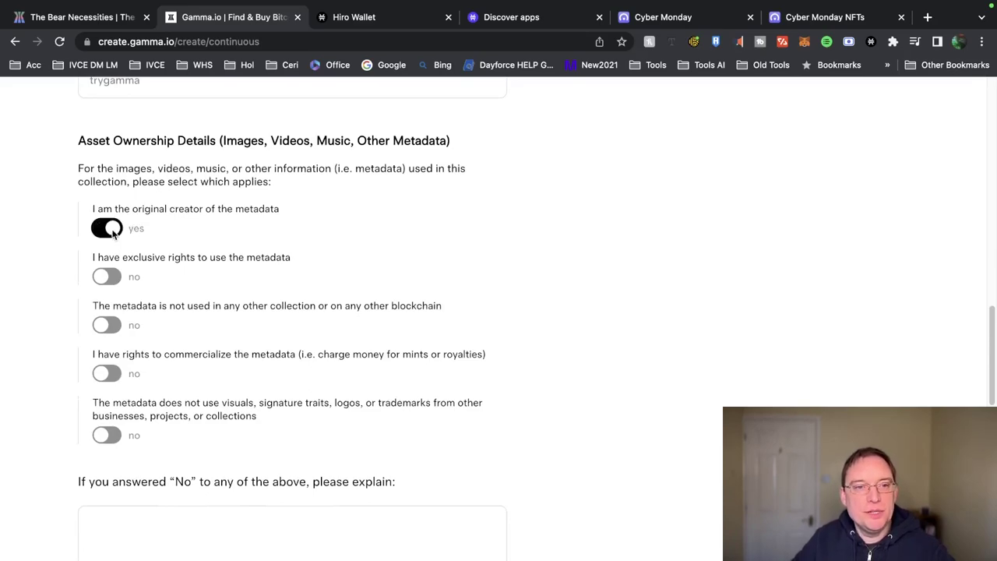
left_click(108, 277)
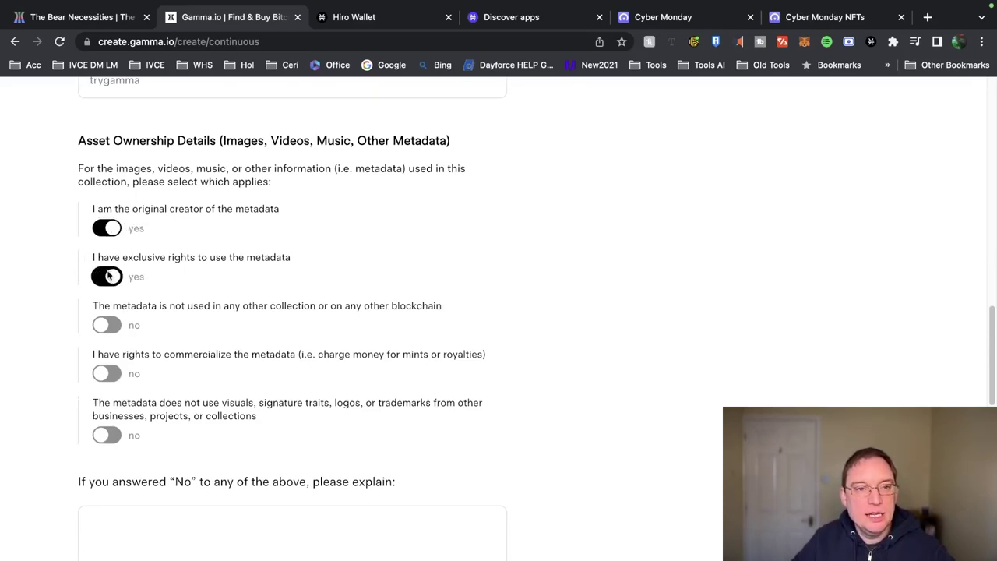
left_click(109, 326)
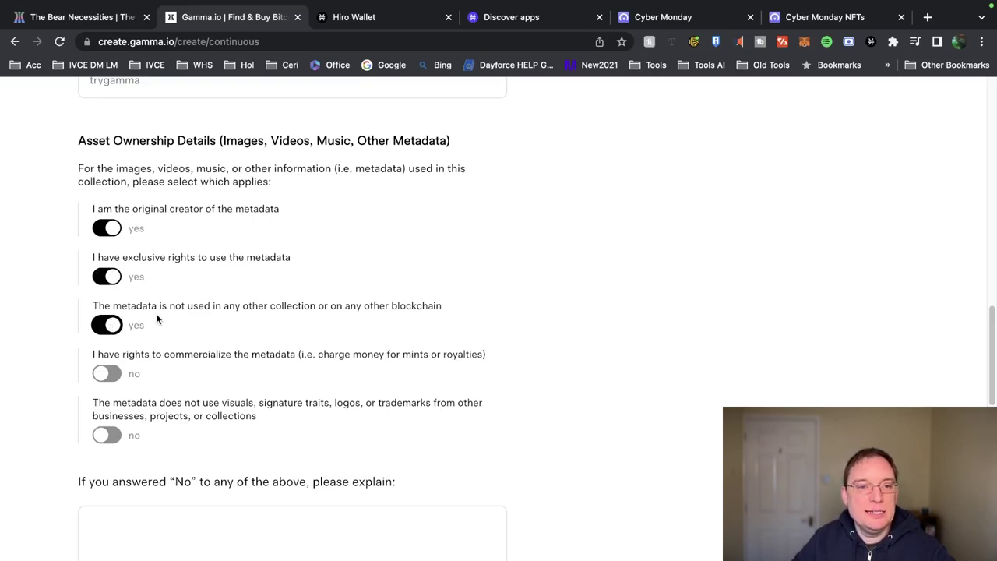
left_click(114, 378)
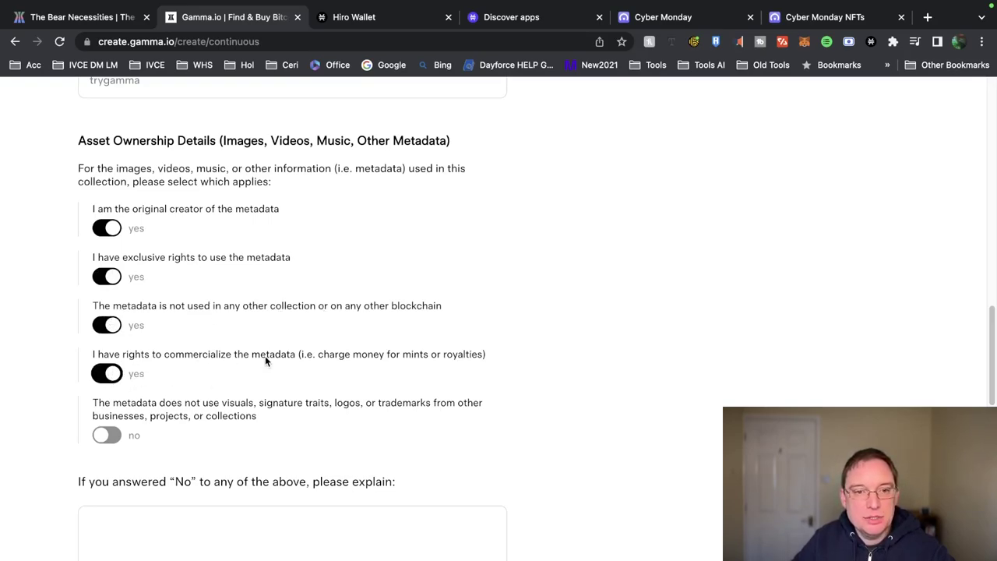
left_click(110, 434)
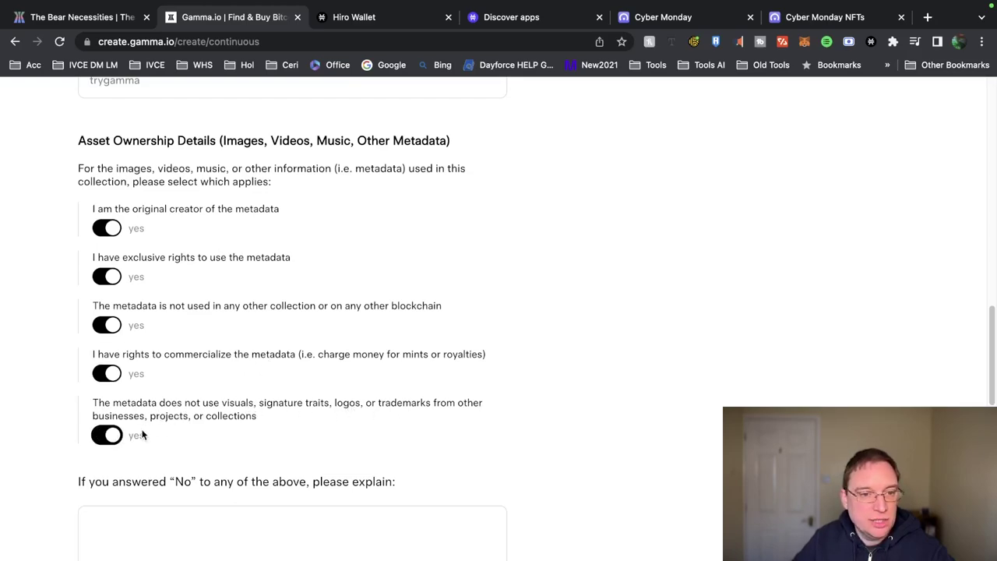
scroll(351, 448, "down", 1)
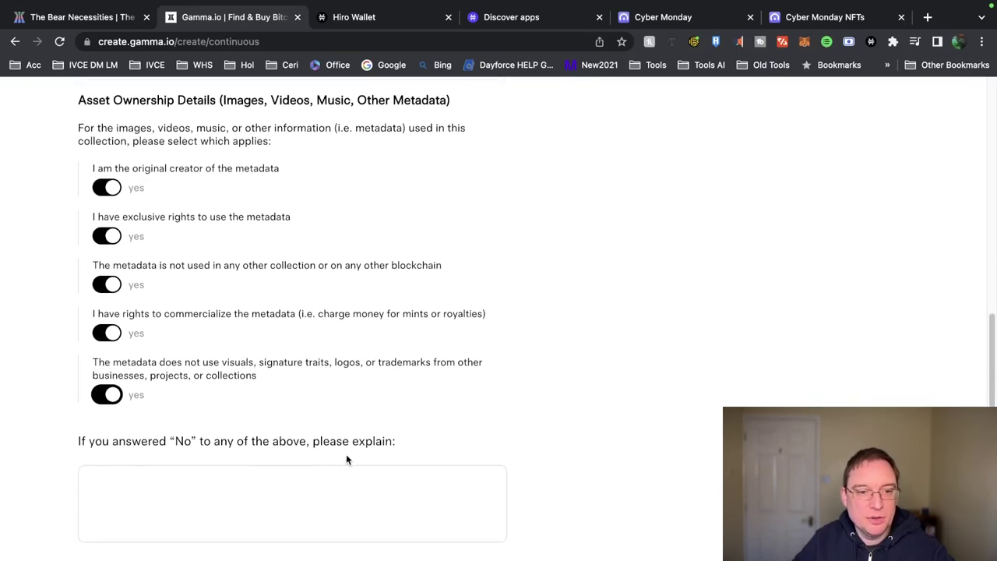
scroll(343, 462, "down", 10)
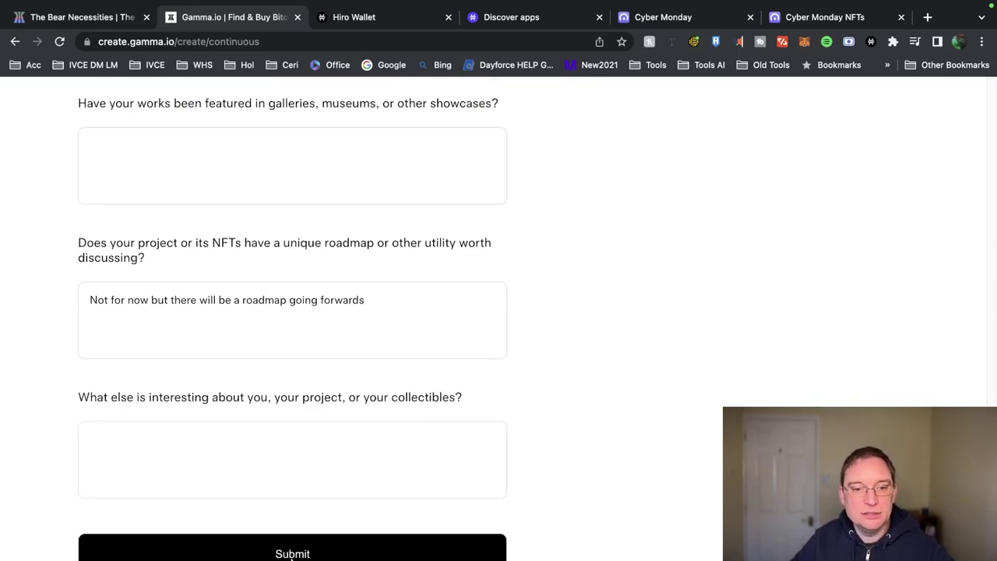
Submit the creator-highlights form and return to The Bear Necessities listing tab.
left_click(292, 555)
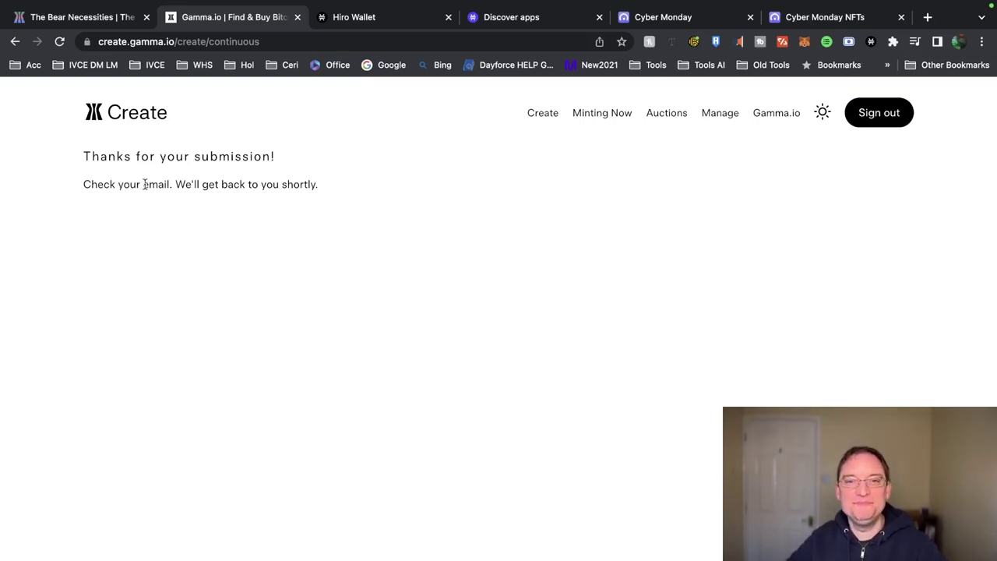
key("ctrl+shift+Tab")
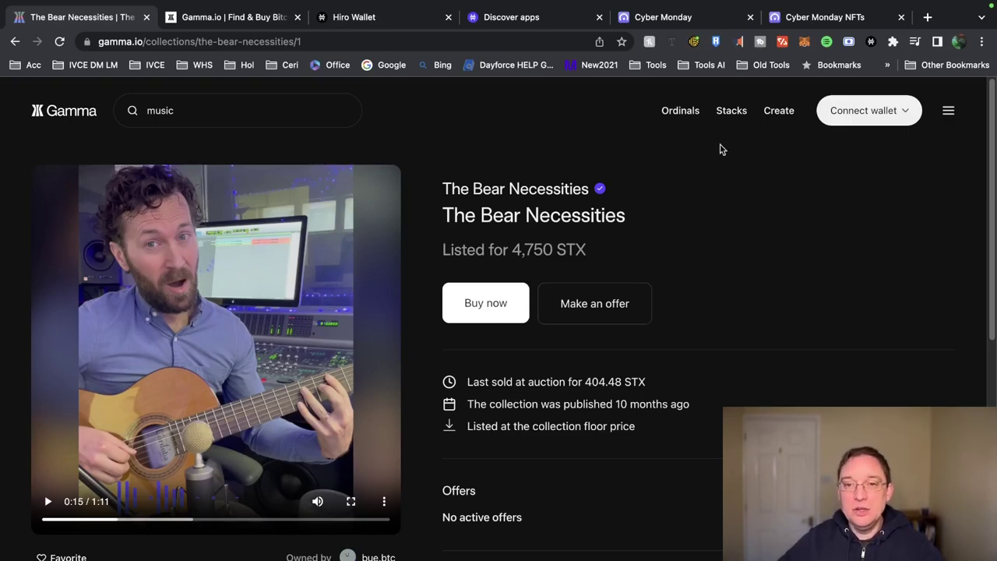
Open the Stacks Marketplace and scroll through the recently sold listings.
mouse_move(735, 117)
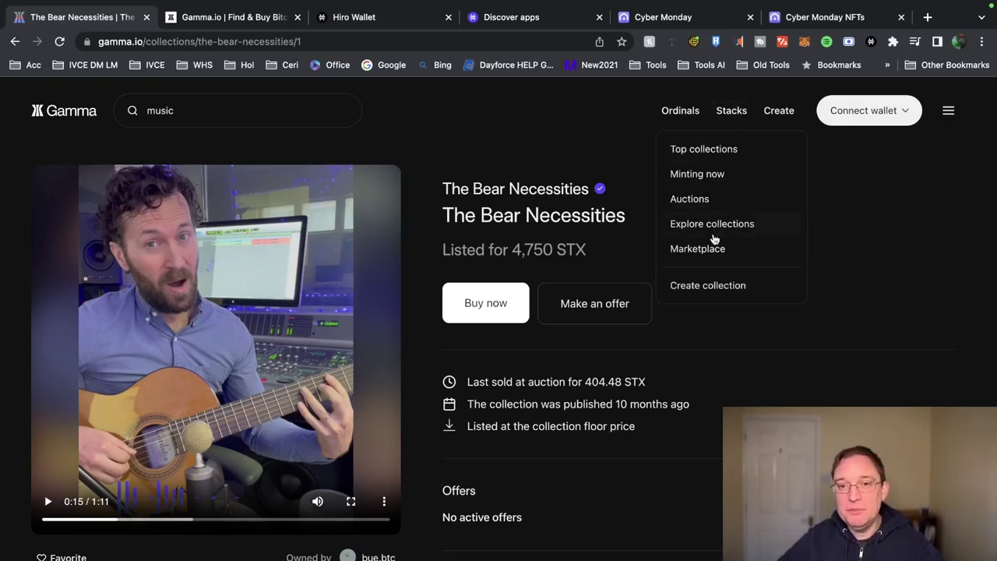
left_click(711, 250)
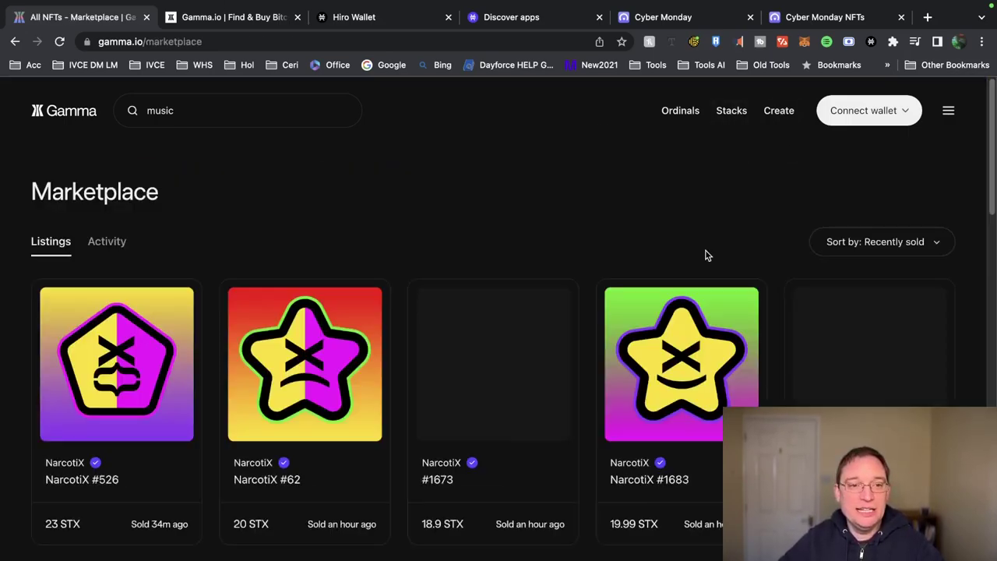
scroll(724, 180, "down", 5)
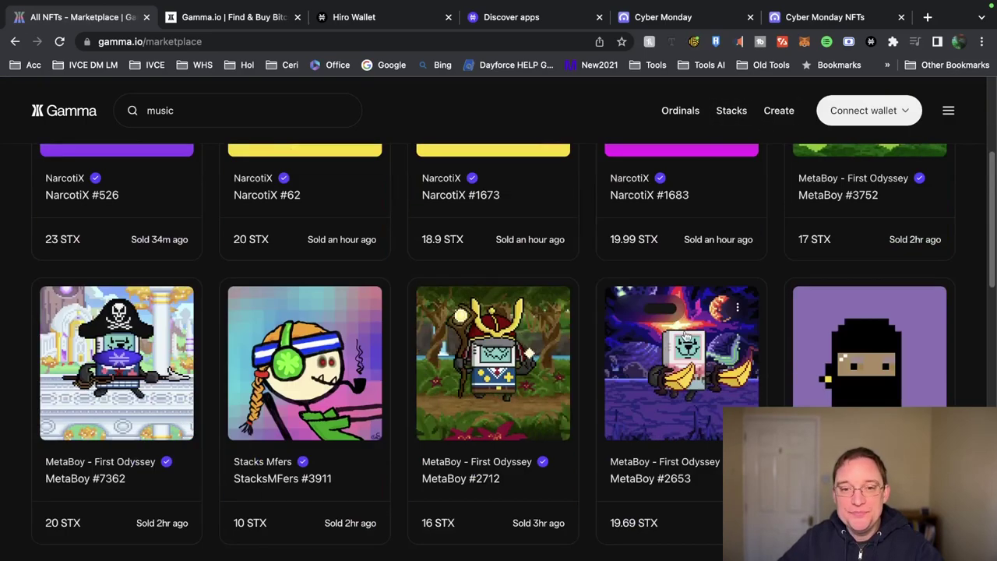
scroll(690, 352, "down", 8)
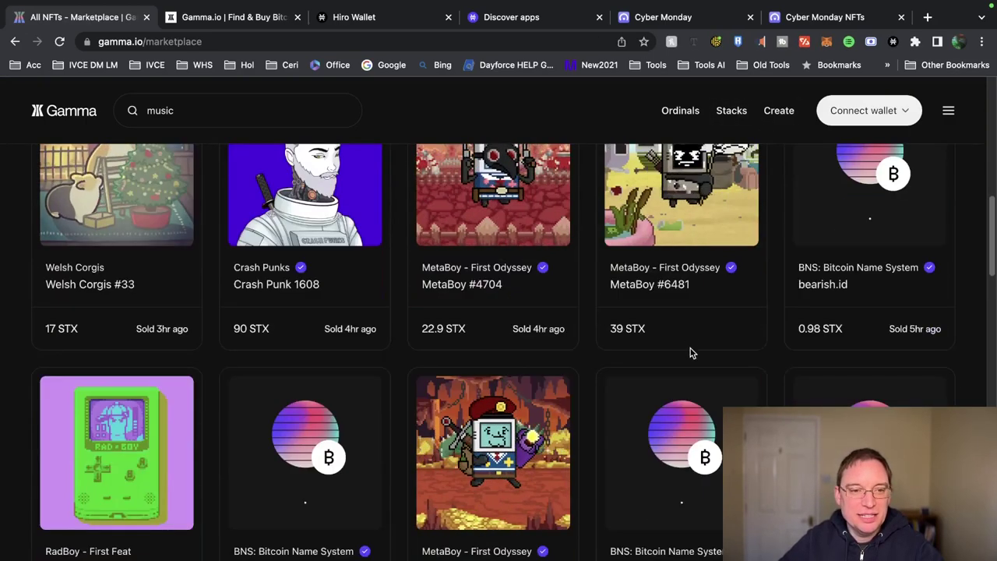
scroll(636, 382, "down", 7)
scroll(632, 387, "down", 5)
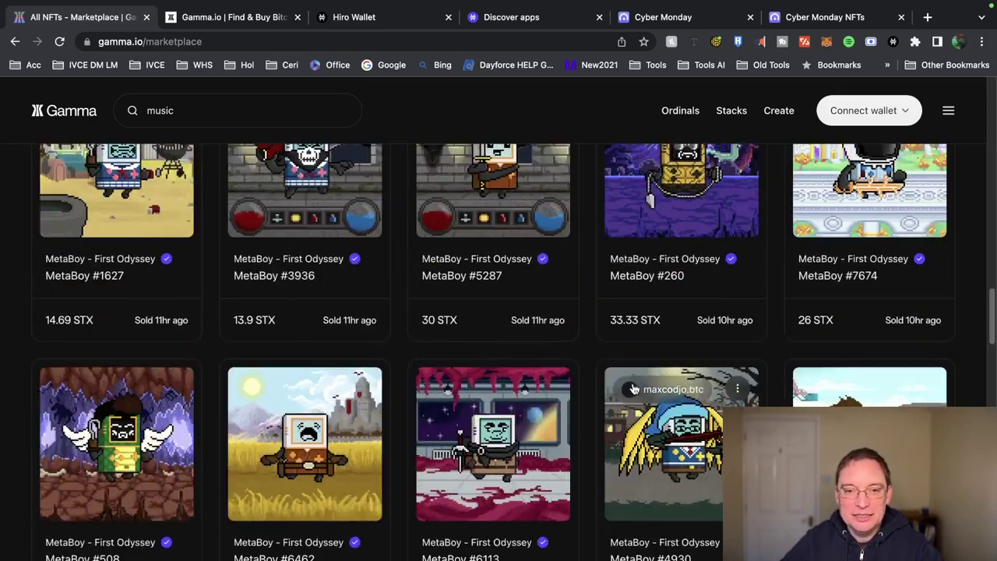
scroll(632, 389, "down", 4)
scroll(632, 393, "down", 15)
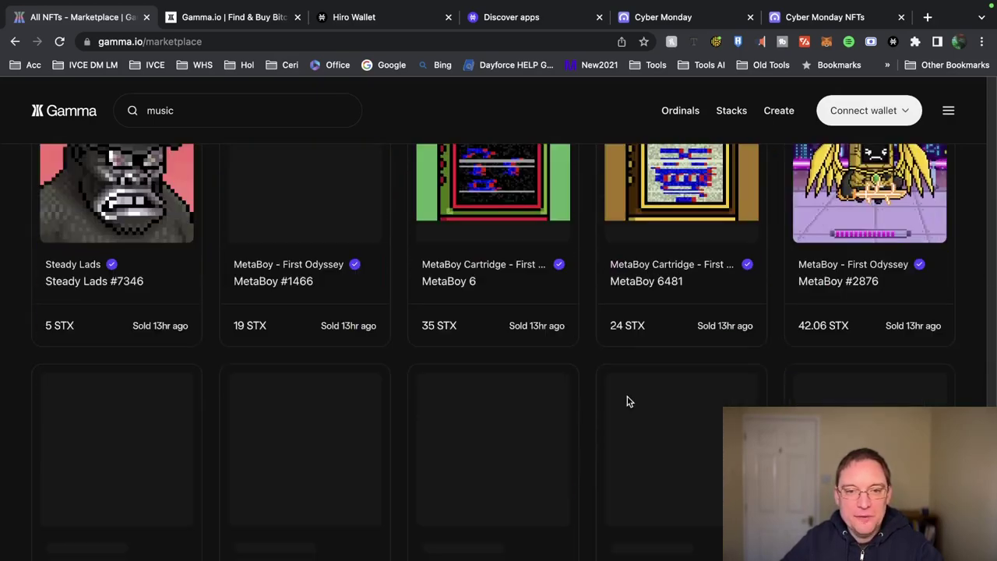
scroll(652, 285, "up", 12)
Reload the Stacks marketplace from the Stacks menu and bring the menu up again.
left_click(731, 111)
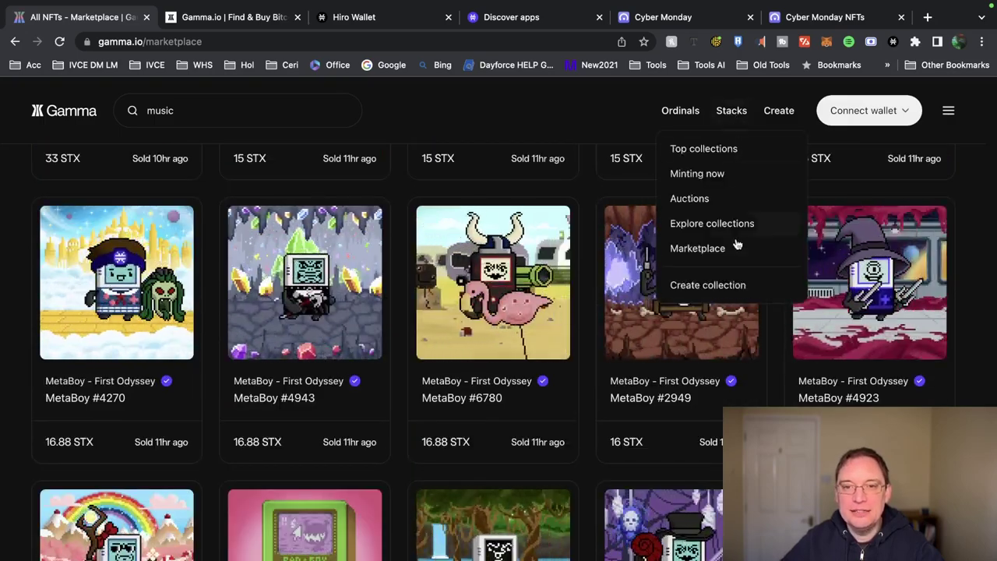
left_click(705, 249)
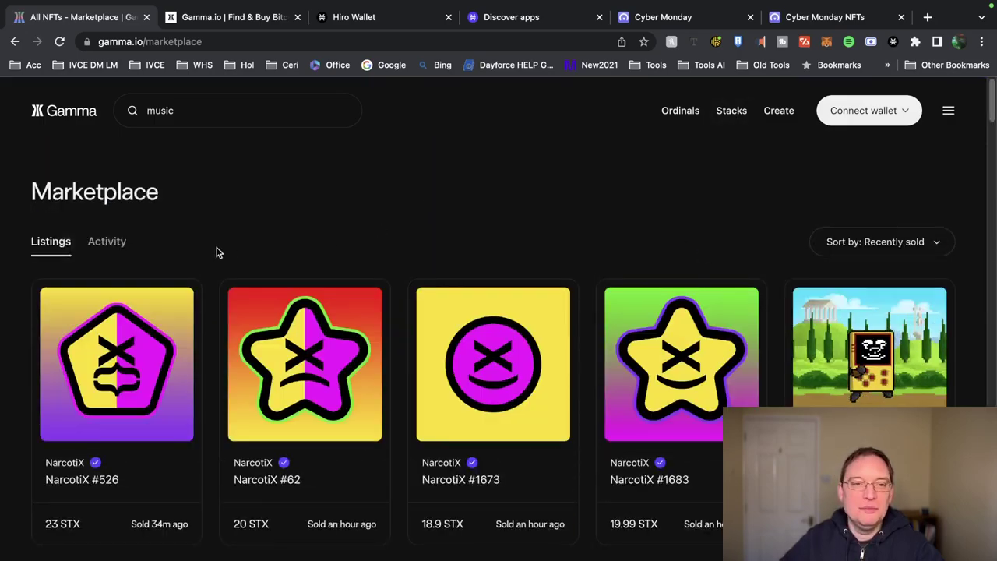
left_click(731, 111)
Open Explore collections and browse the Collectibles, Fine Art, Photography and Communities categories.
left_click(712, 218)
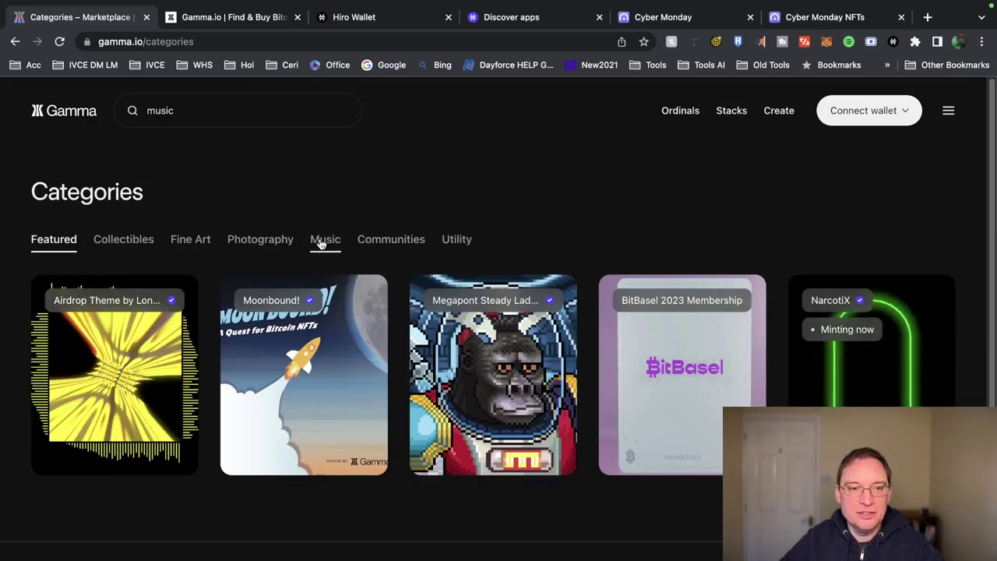
left_click(130, 246)
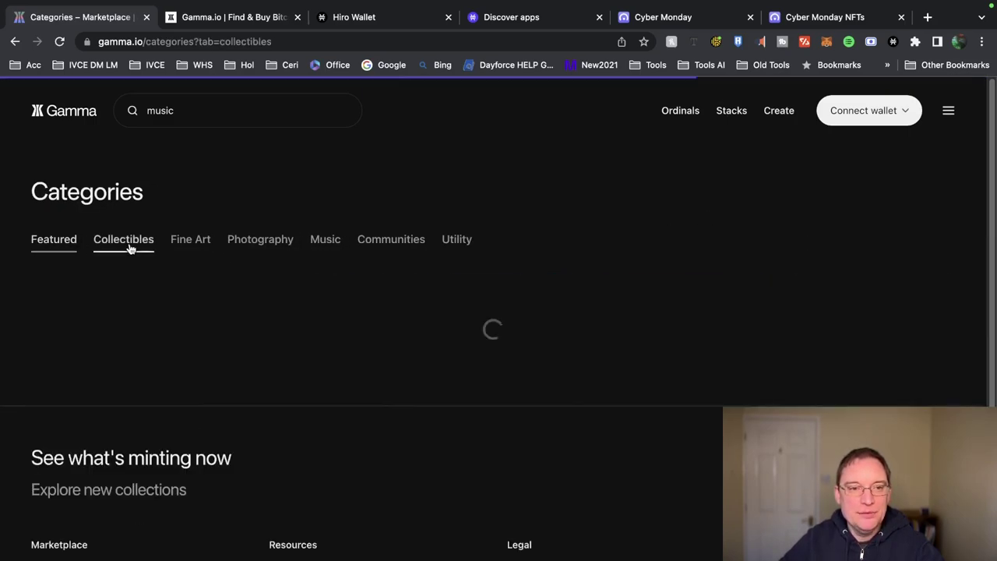
left_click(201, 244)
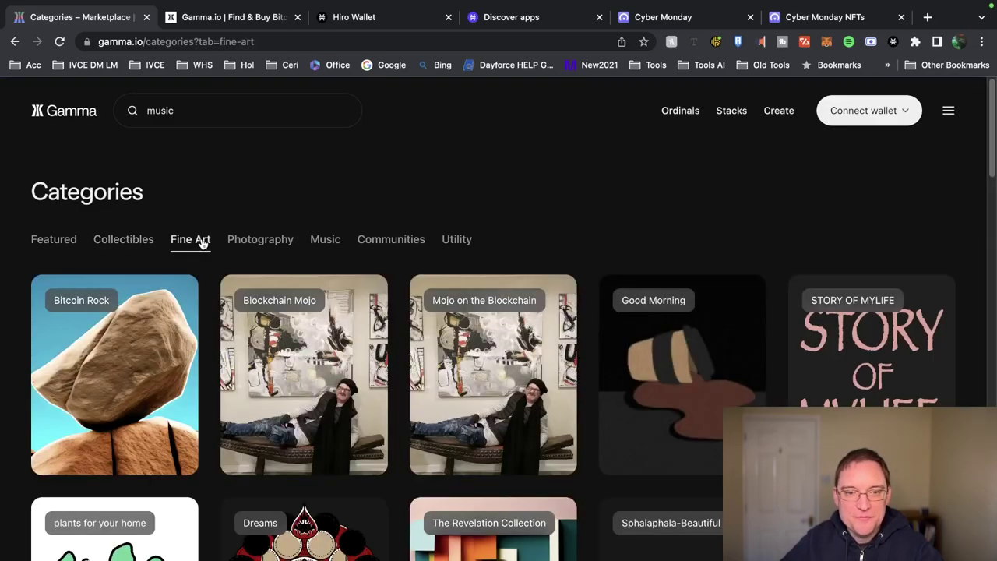
left_click(267, 246)
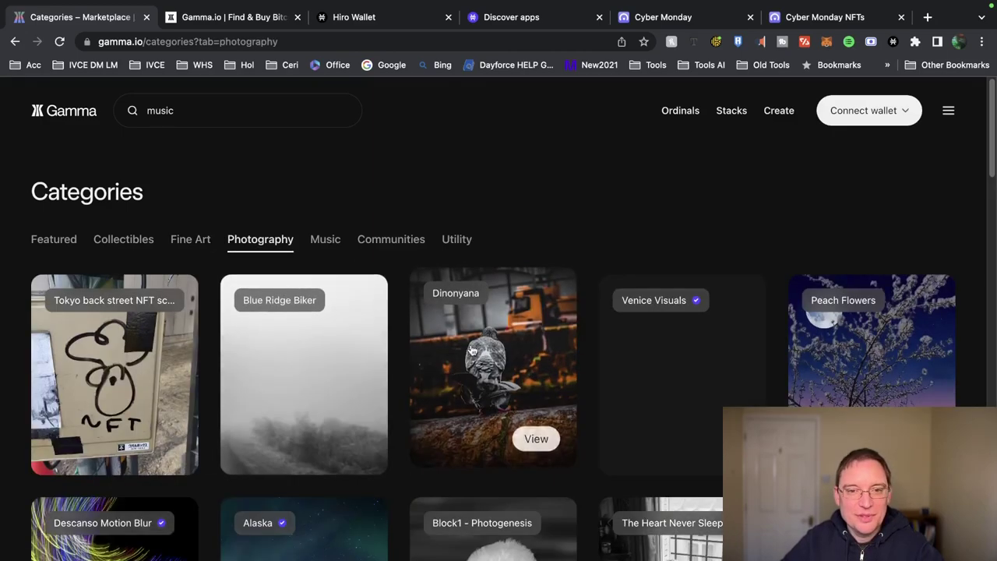
left_click(394, 241)
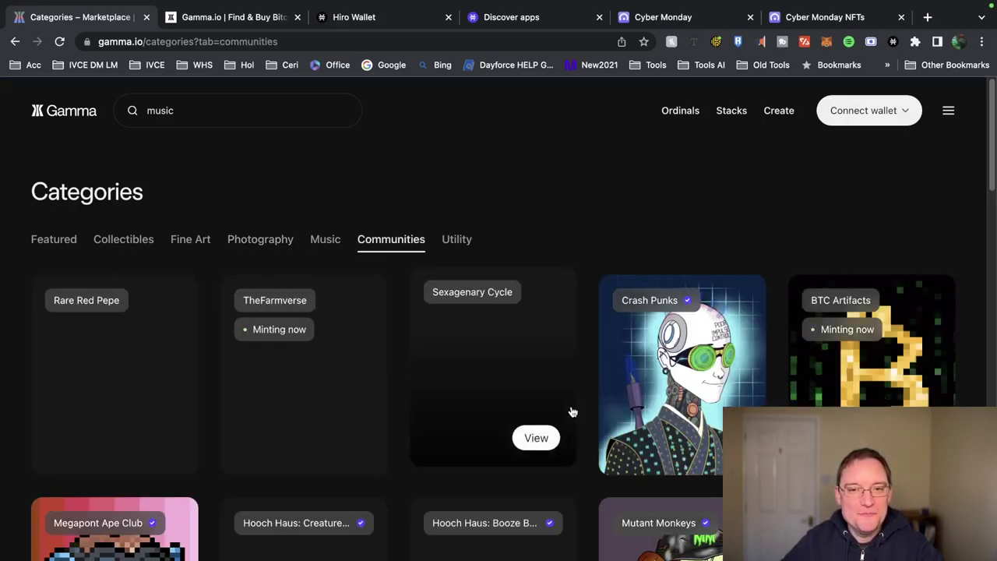
Switch to the Utility category and scroll through its collections.
scroll(550, 460, "down", 1)
scroll(551, 459, "down", 5)
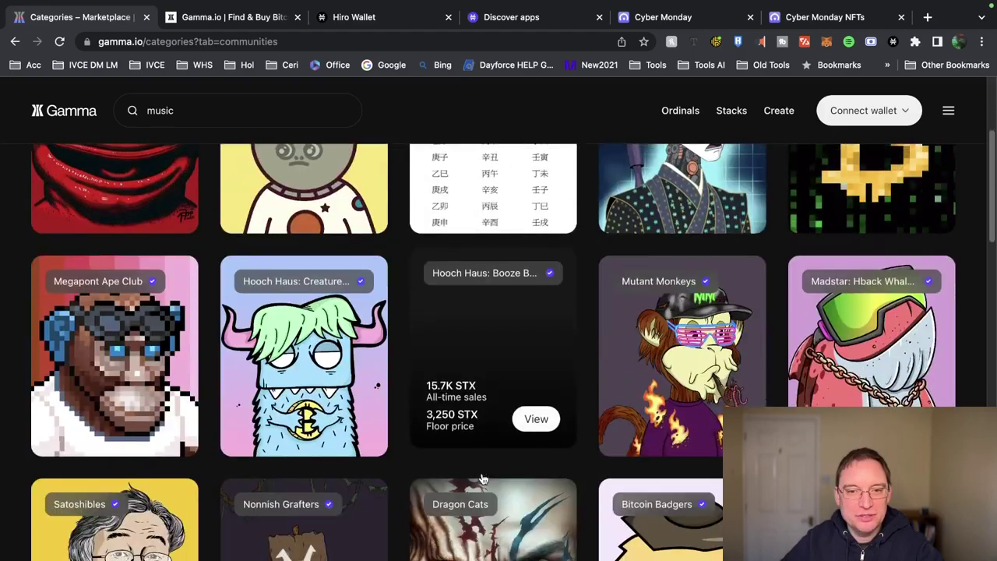
scroll(448, 260, "up", 5)
left_click(452, 241)
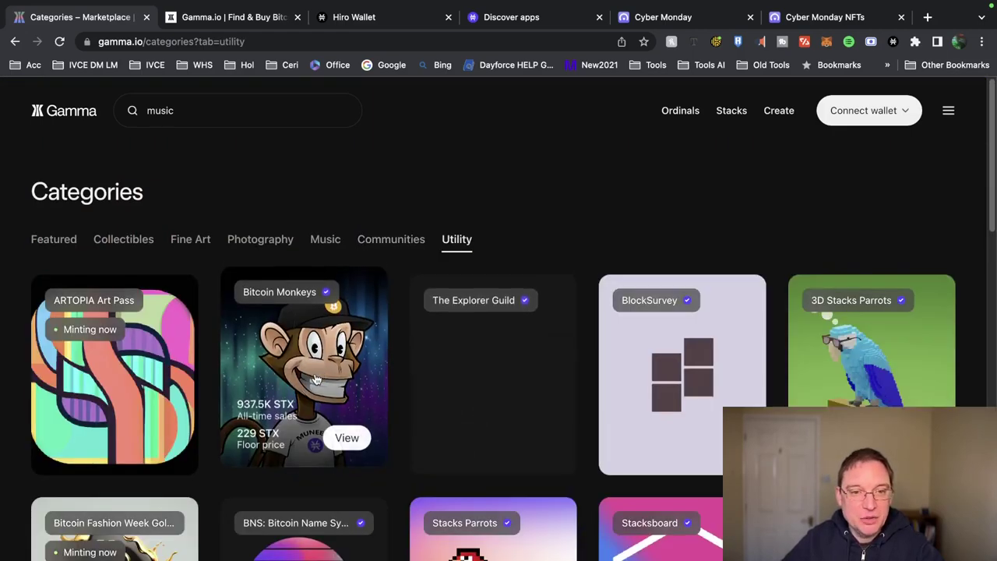
scroll(670, 409, "down", 3)
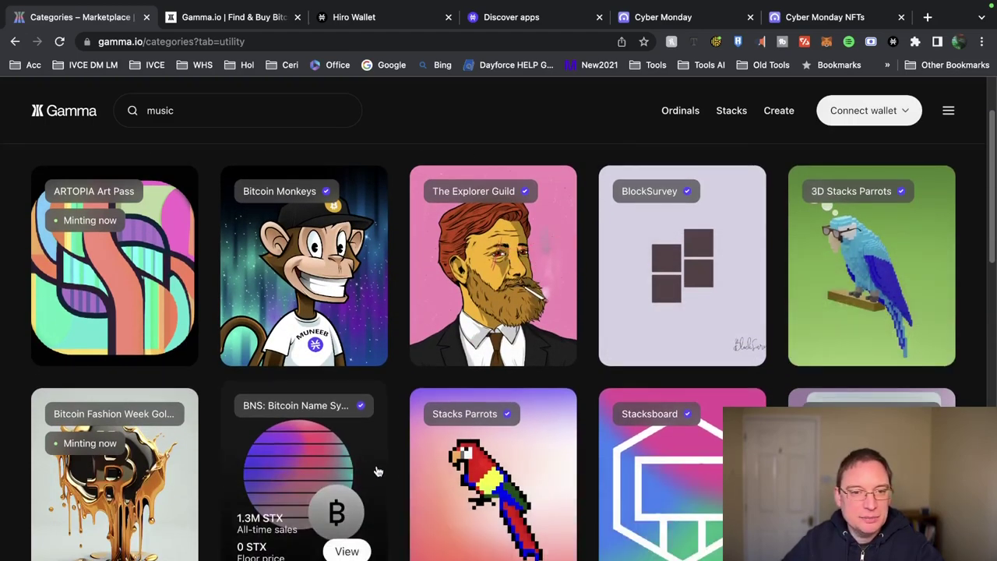
scroll(378, 471, "down", 2)
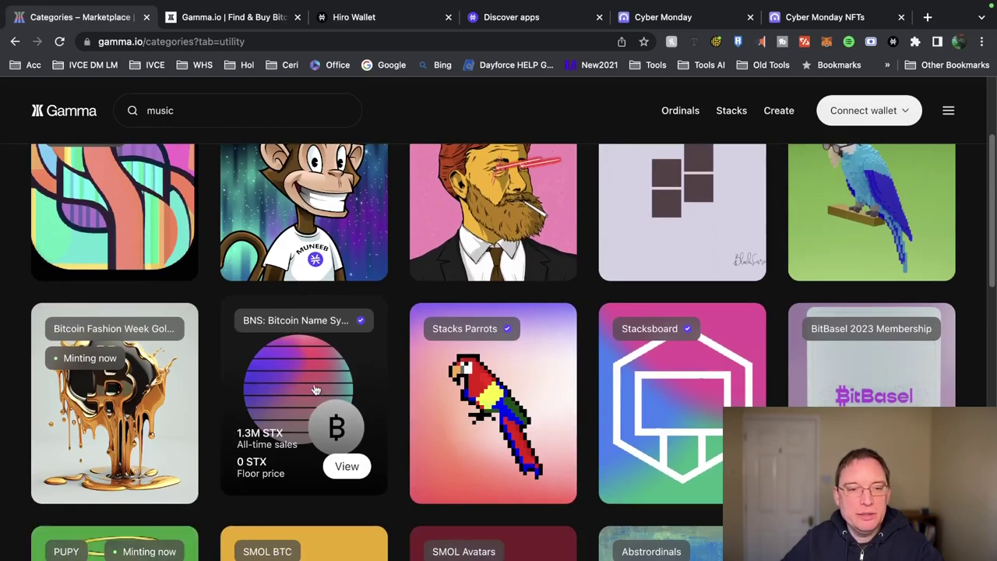
scroll(386, 477, "down", 6)
scroll(386, 477, "down", 7)
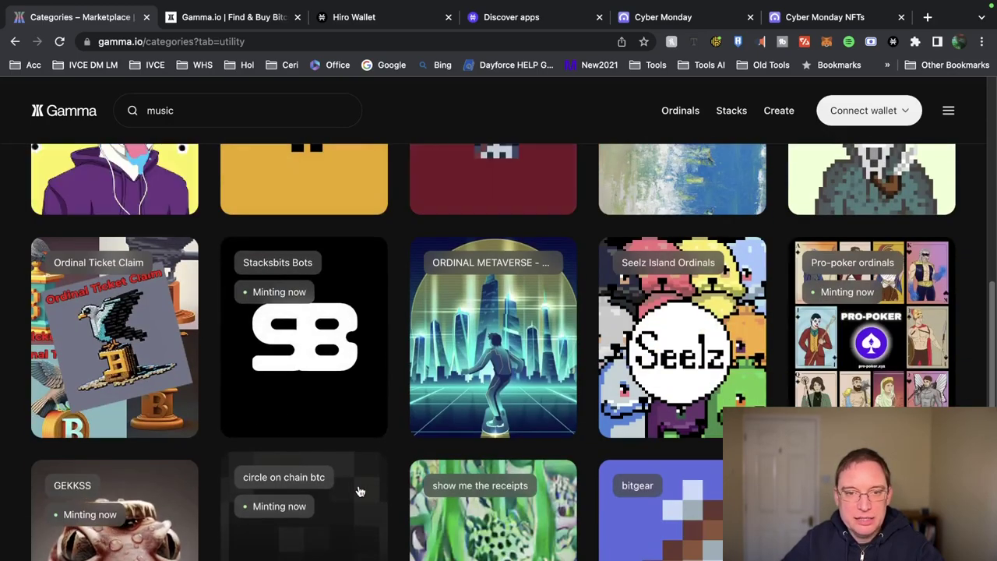
scroll(363, 489, "down", 1)
scroll(360, 491, "down", 8)
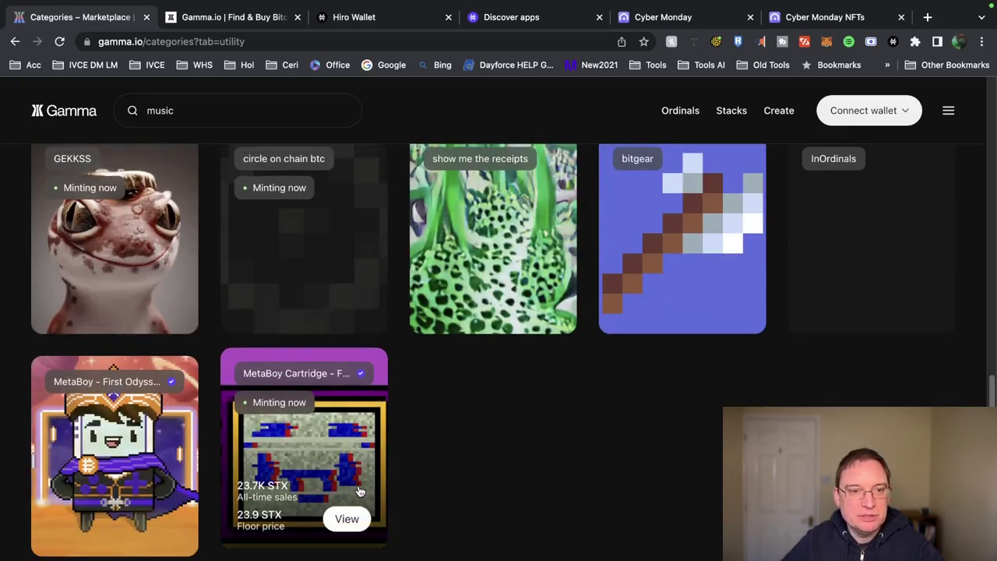